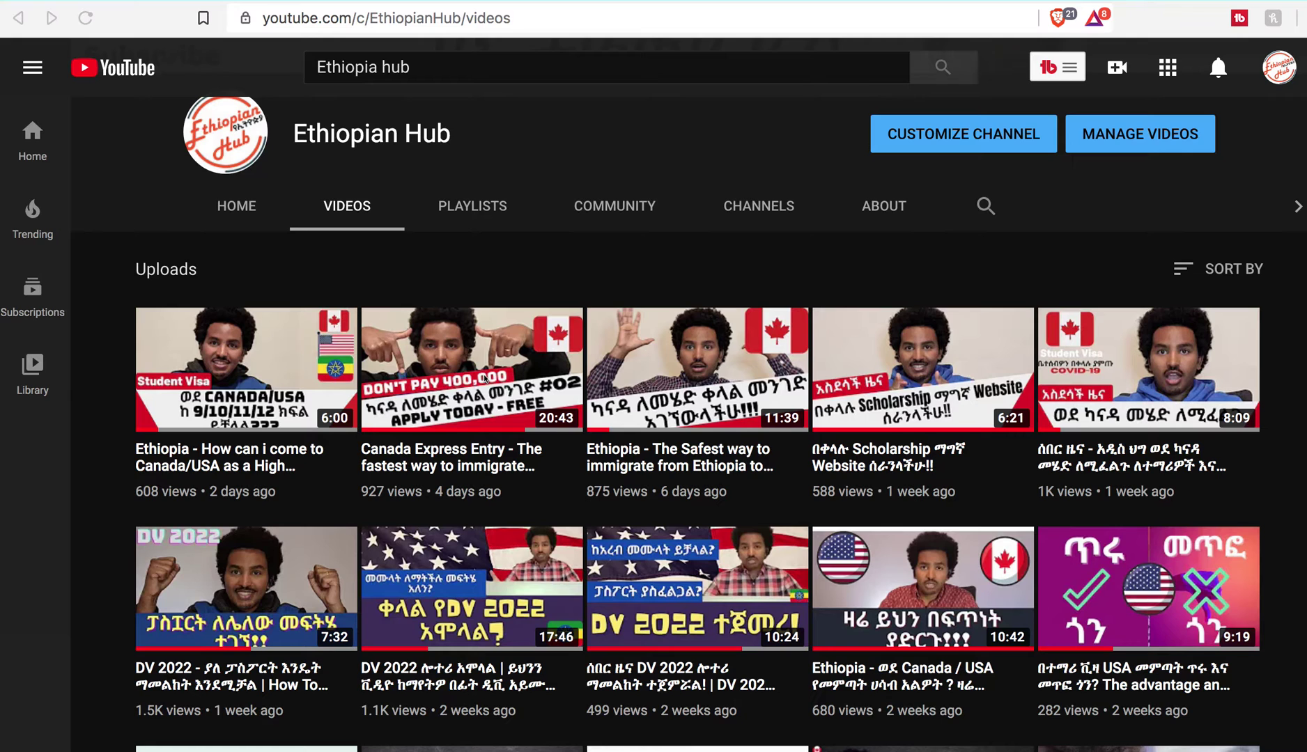
Look over the Ethiopian Hub channel's banner and its uploaded videos on YouTube.
scroll(343, 258, "up", 4)
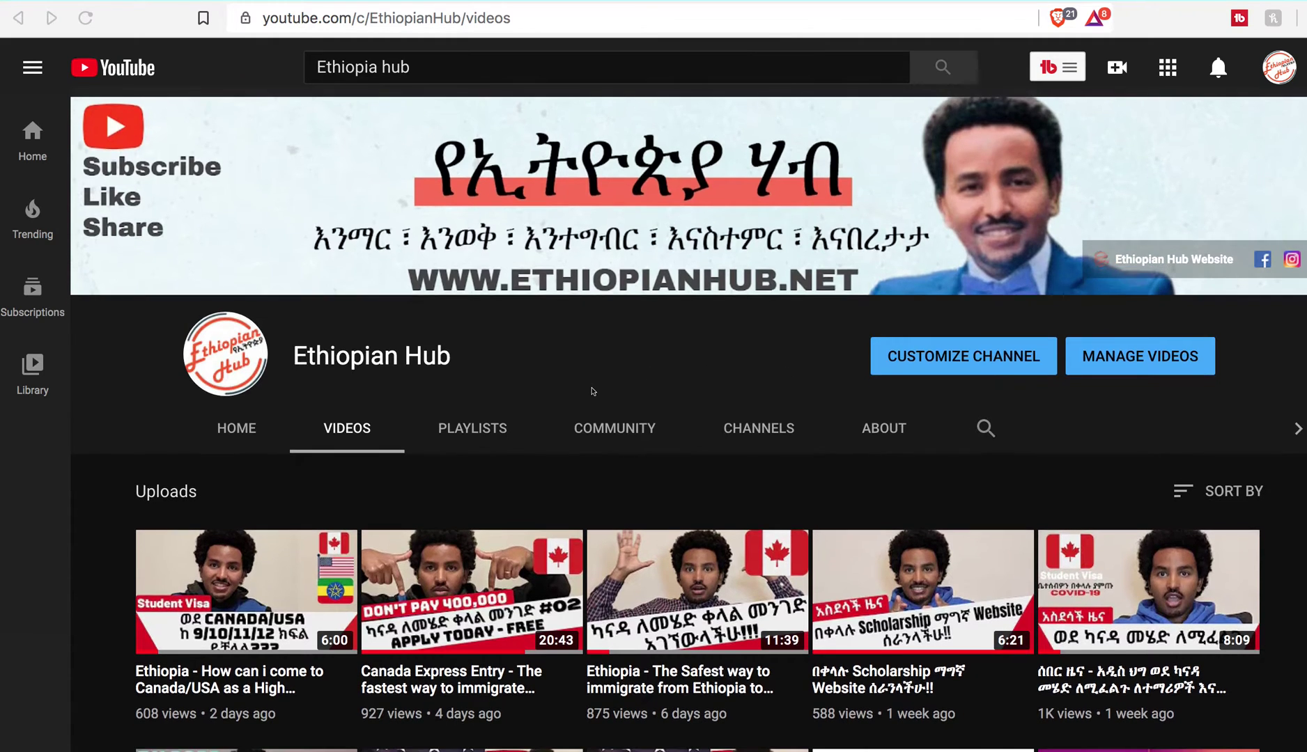
scroll(593, 391, "down", 2)
scroll(592, 392, "down", 1)
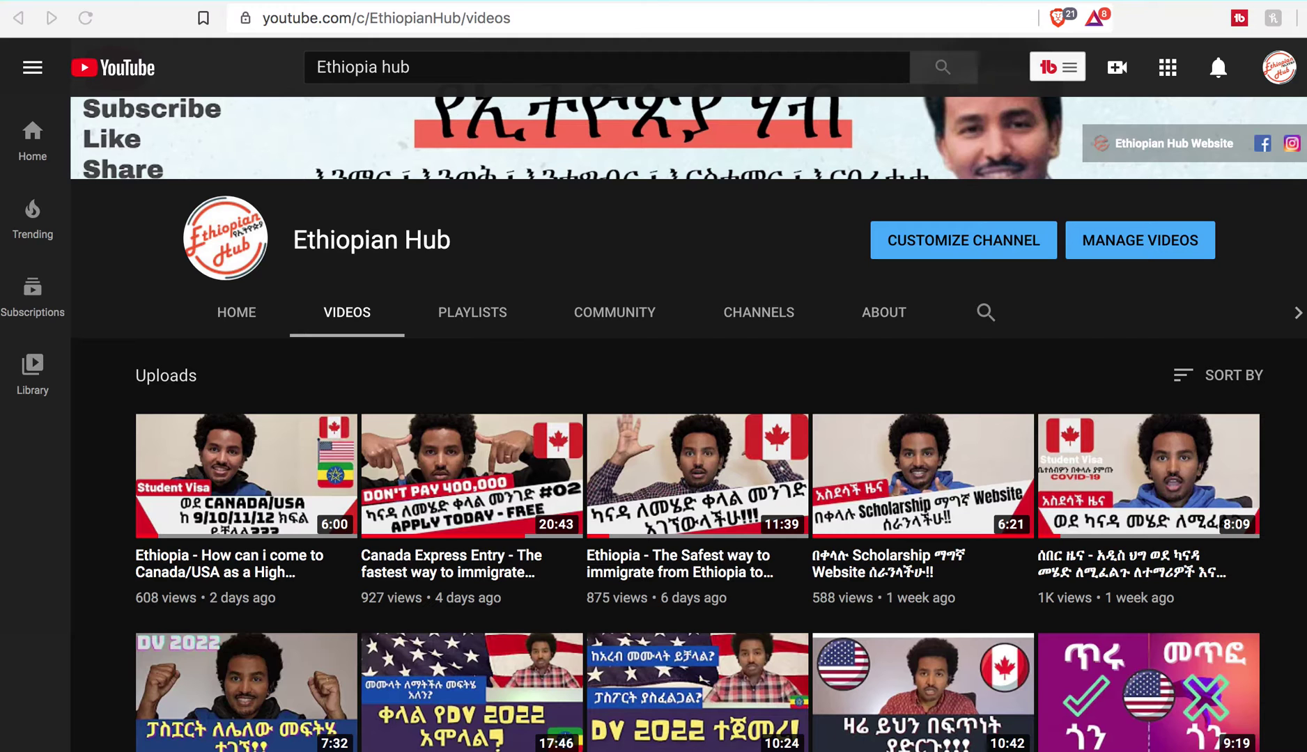
Switch to the Canada.ca Express Entry application page and highlight "permanent residence" in the Before you apply heading.
key("ctrl+Tab")
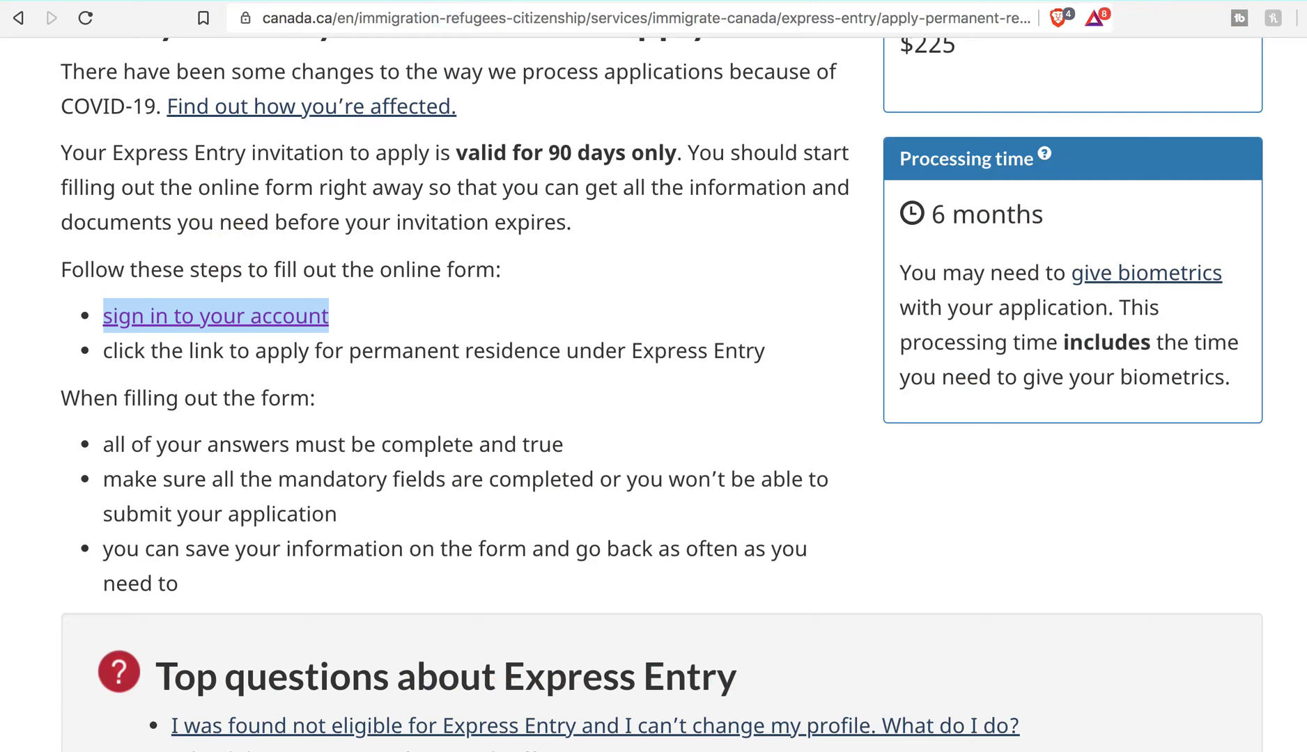
scroll(524, 204, "up", 10)
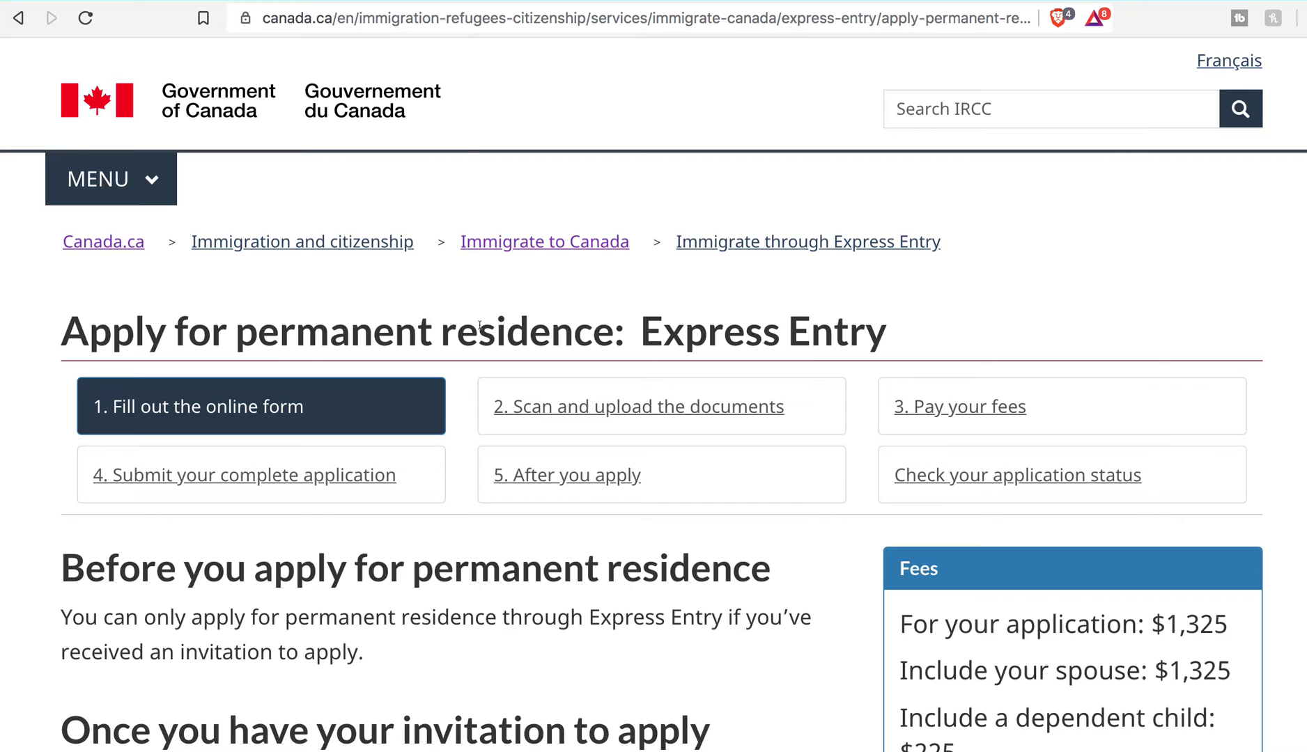
left_click_drag(404, 558, 769, 567)
scroll(760, 554, "down", 3)
scroll(761, 553, "down", 4)
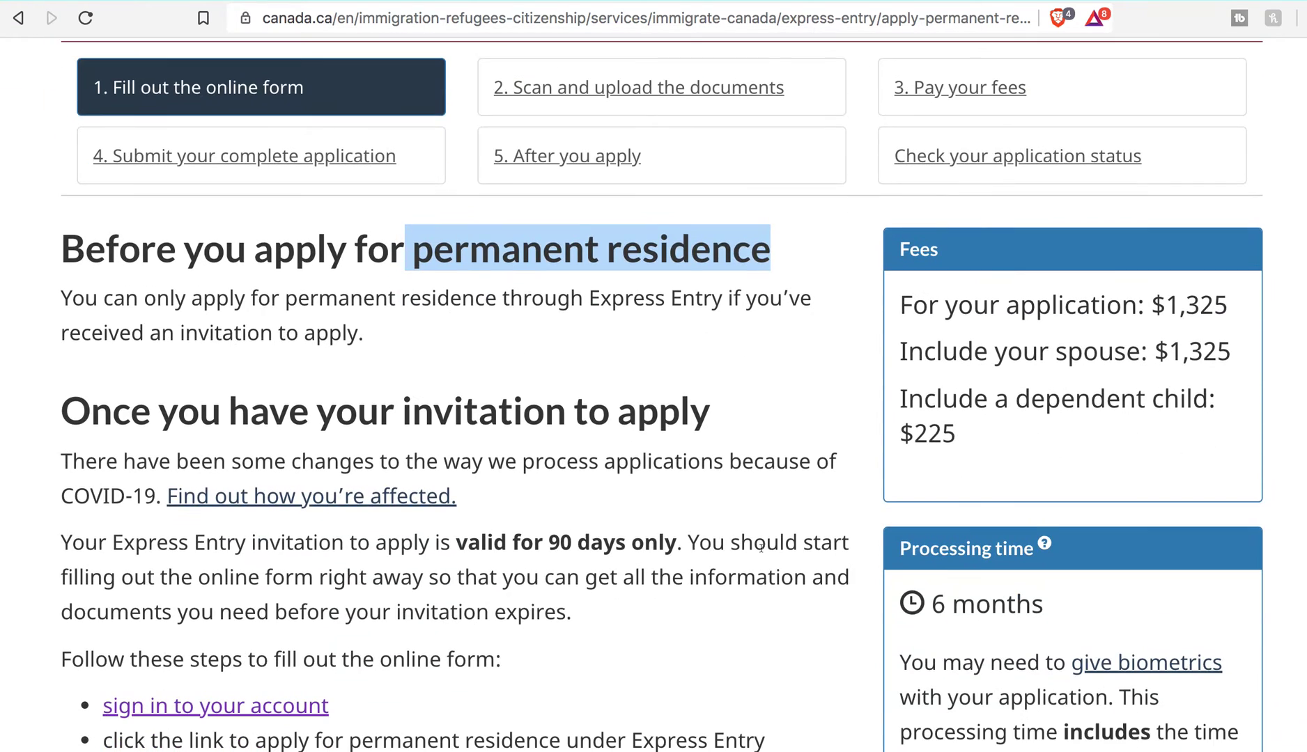
scroll(764, 545, "up", 7)
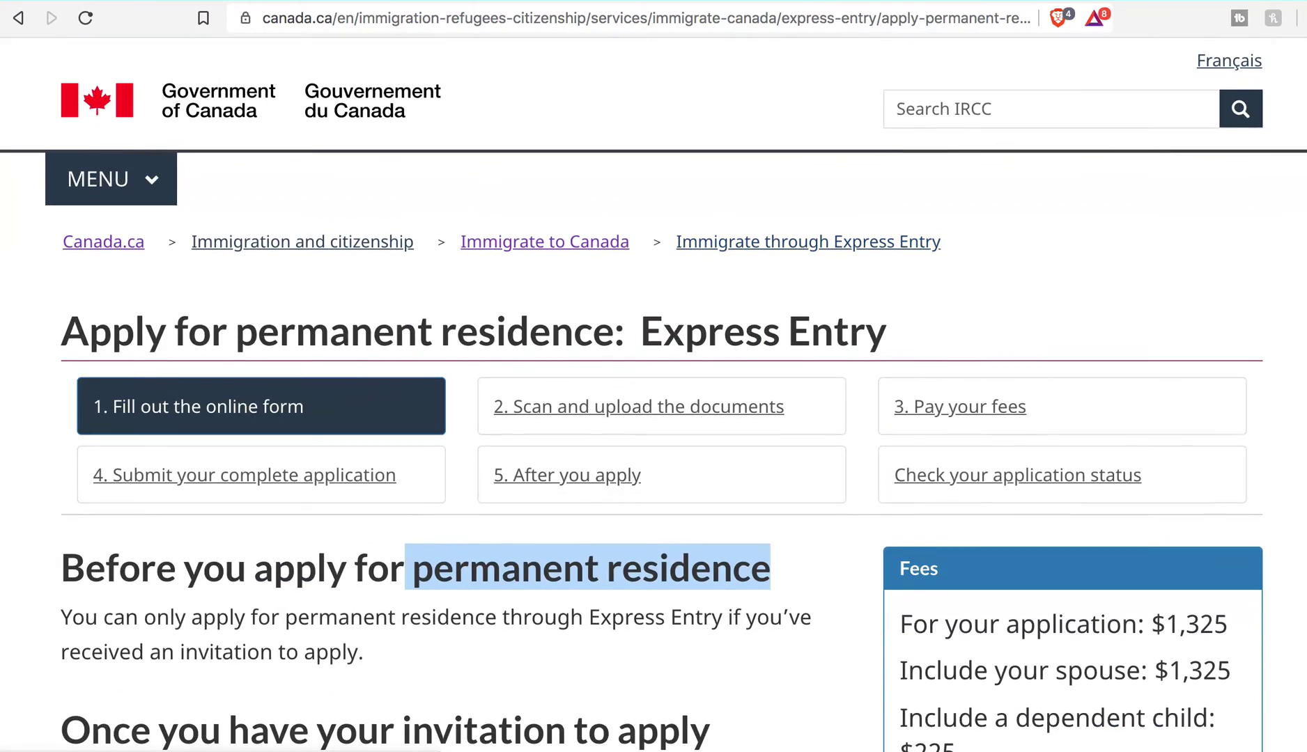
Bring up the How Express Entry works page and highlight "Find out if you're eligible" in the Step 1 heading.
left_click(679, 247)
scroll(687, 359, "down", 10)
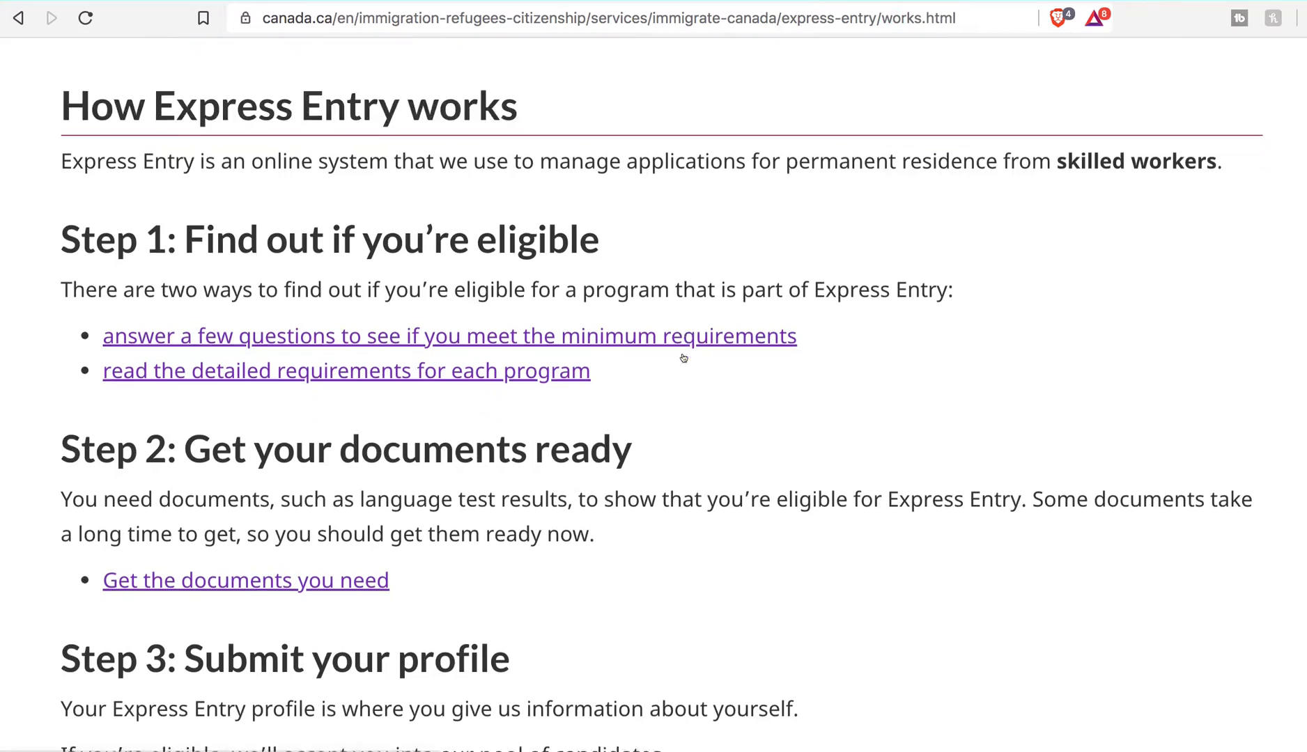
scroll(687, 353, "up", 10)
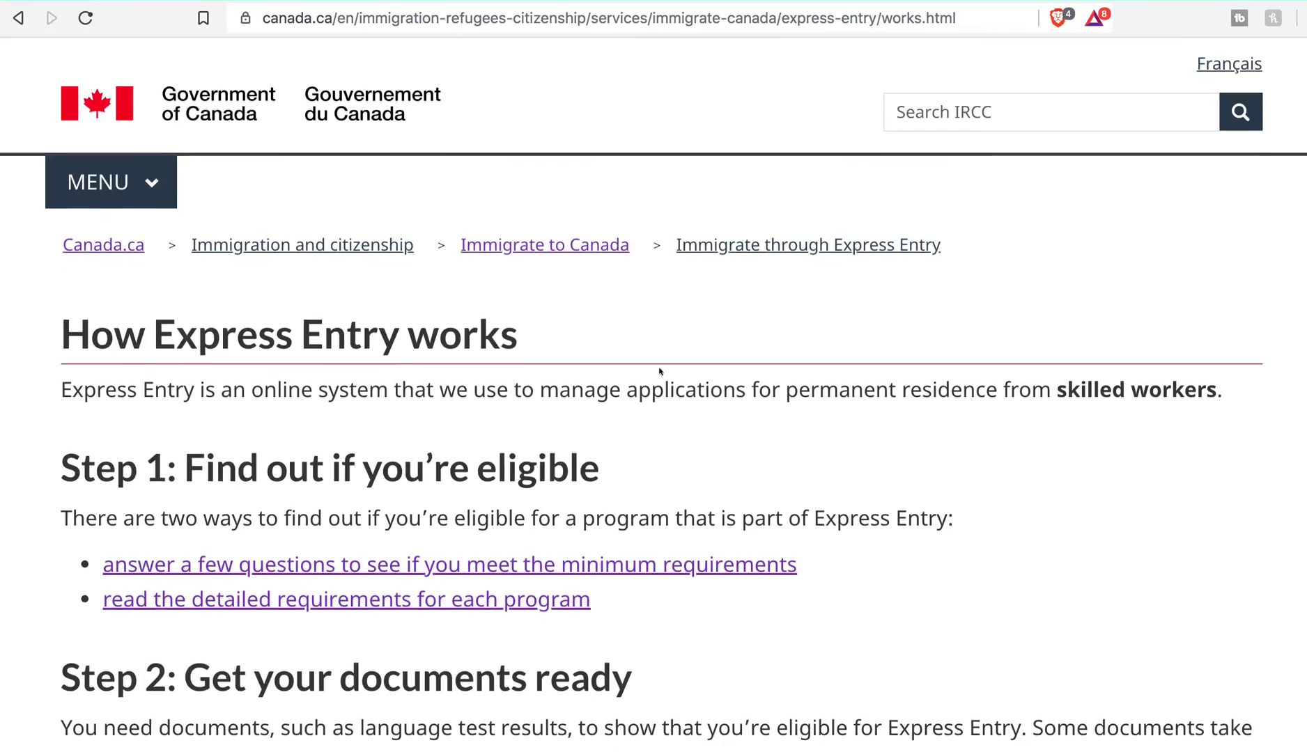
scroll(539, 361, "down", 2)
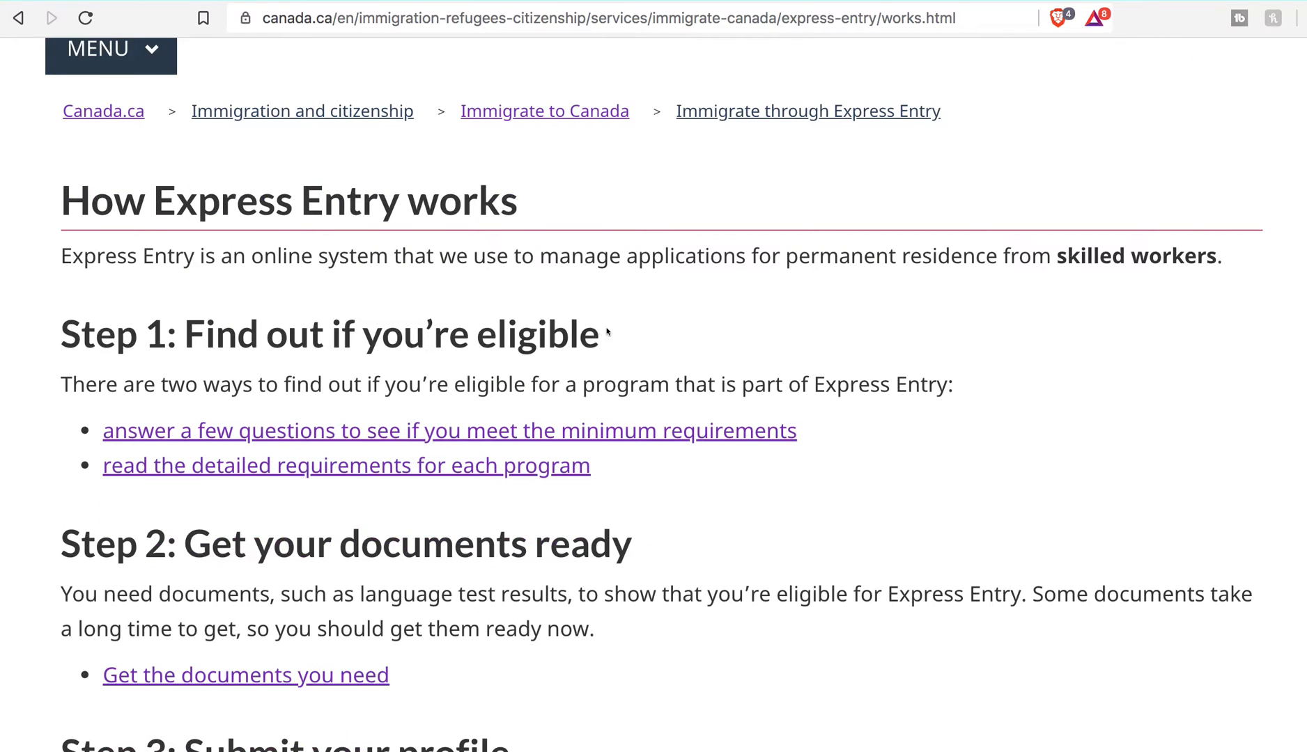
left_click_drag(610, 362, 178, 340)
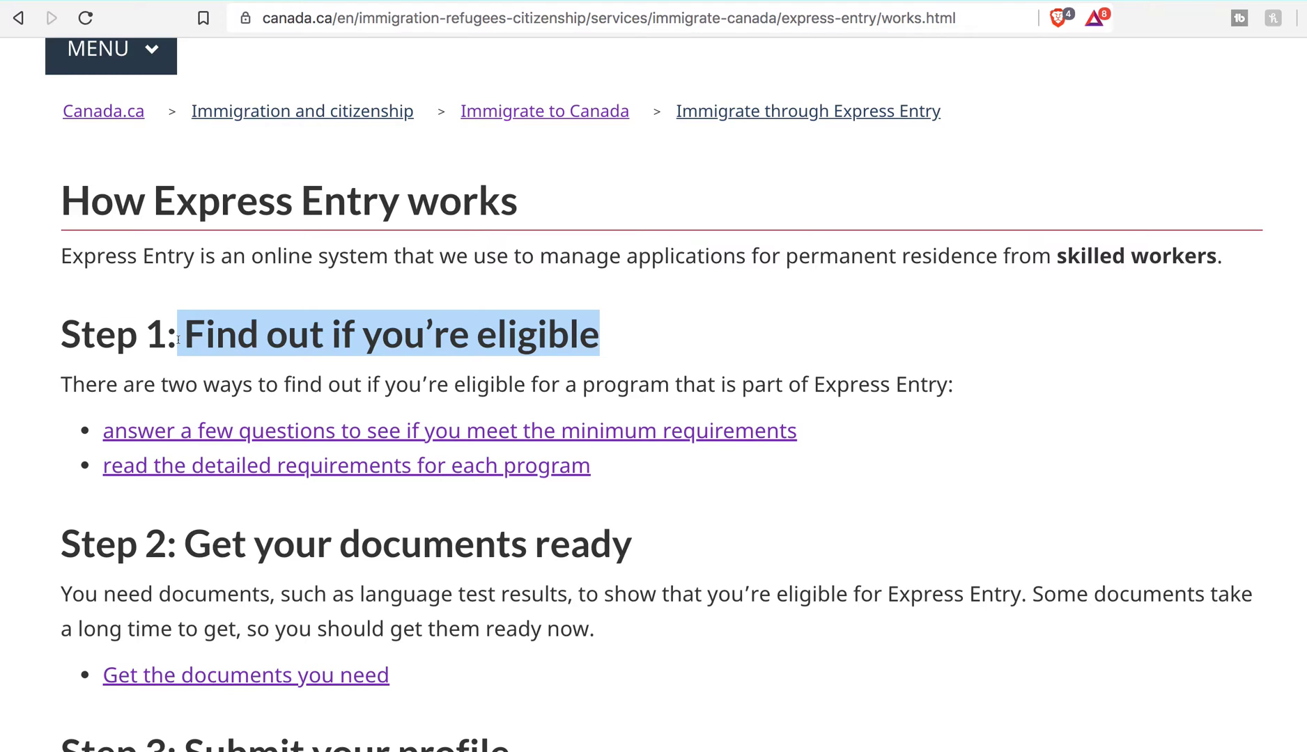
scroll(167, 429, "down", 4)
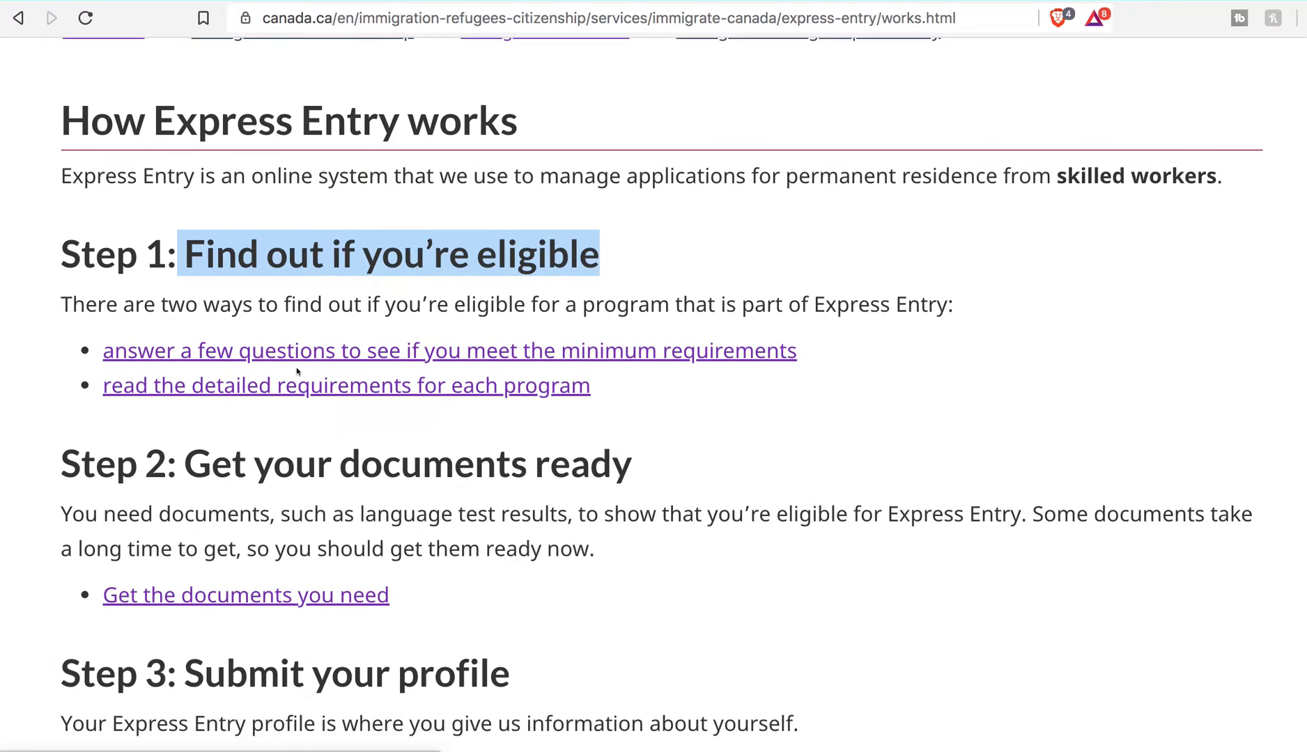
Highlight the "Submit your profile" heading of Step 3 on the Express Entry page.
scroll(226, 450, "down", 9)
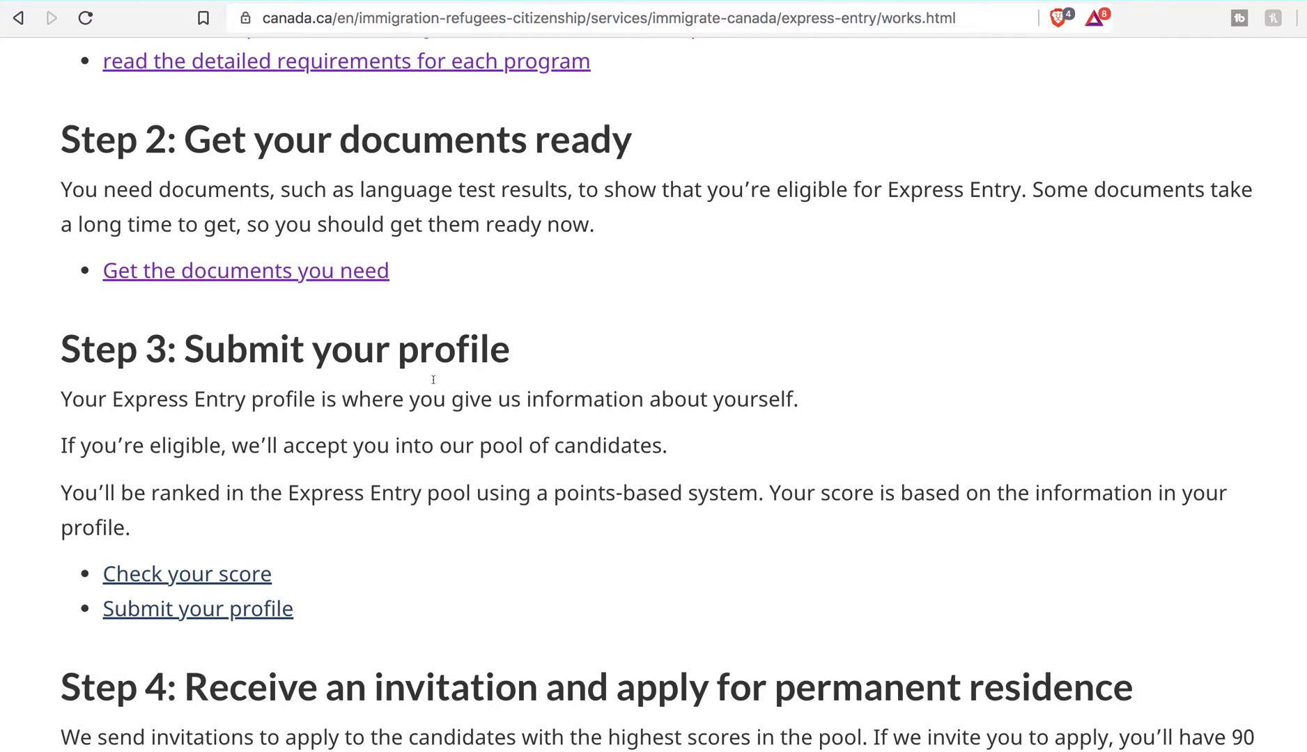
scroll(432, 379, "down", 1)
left_click_drag(540, 314, 167, 319)
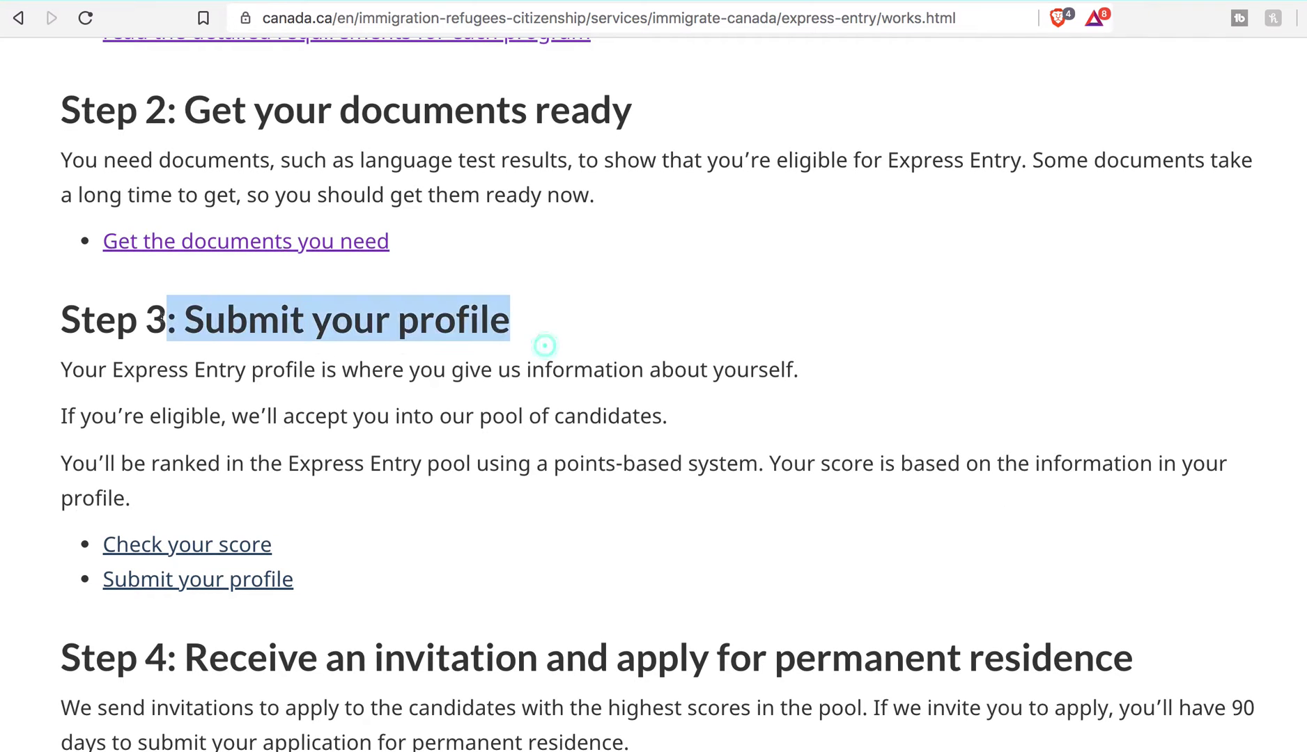
scroll(314, 356, "down", 4)
Return to Step 2 and highlight its whole heading, "Get your documents ready".
scroll(314, 356, "up", 9)
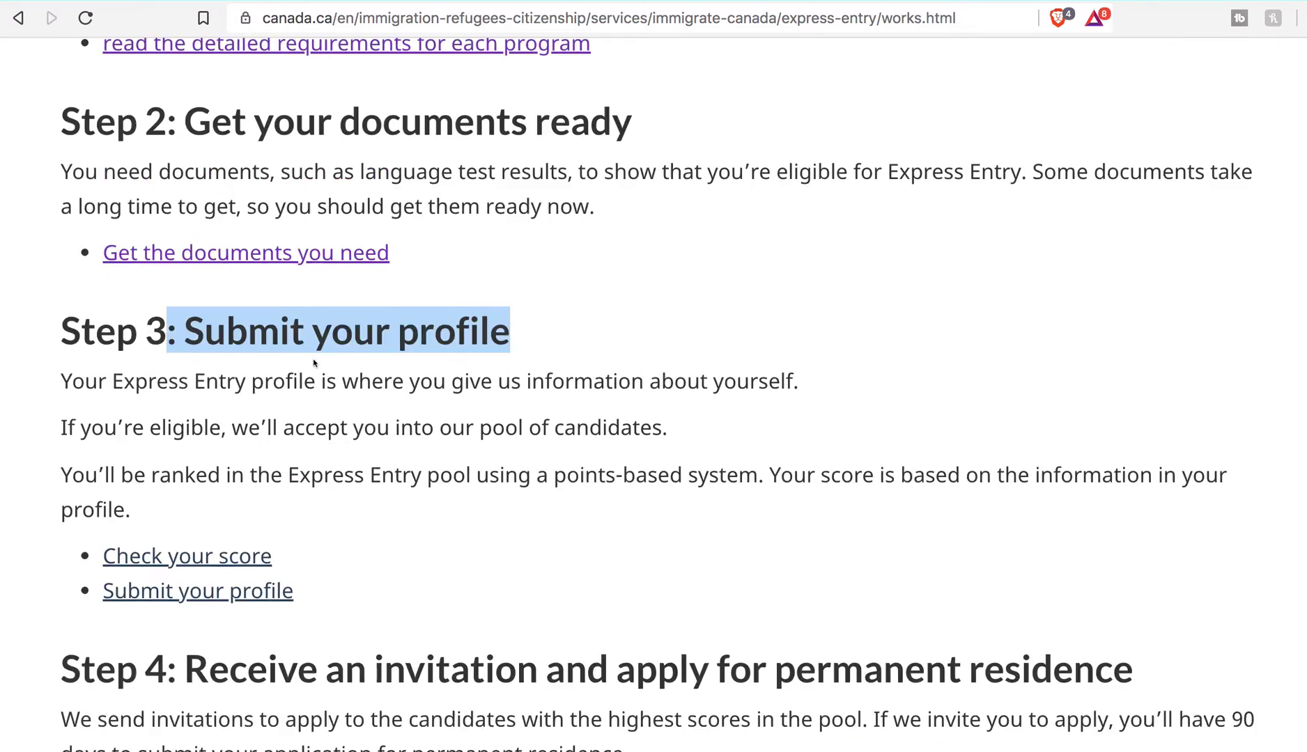
left_click(323, 264)
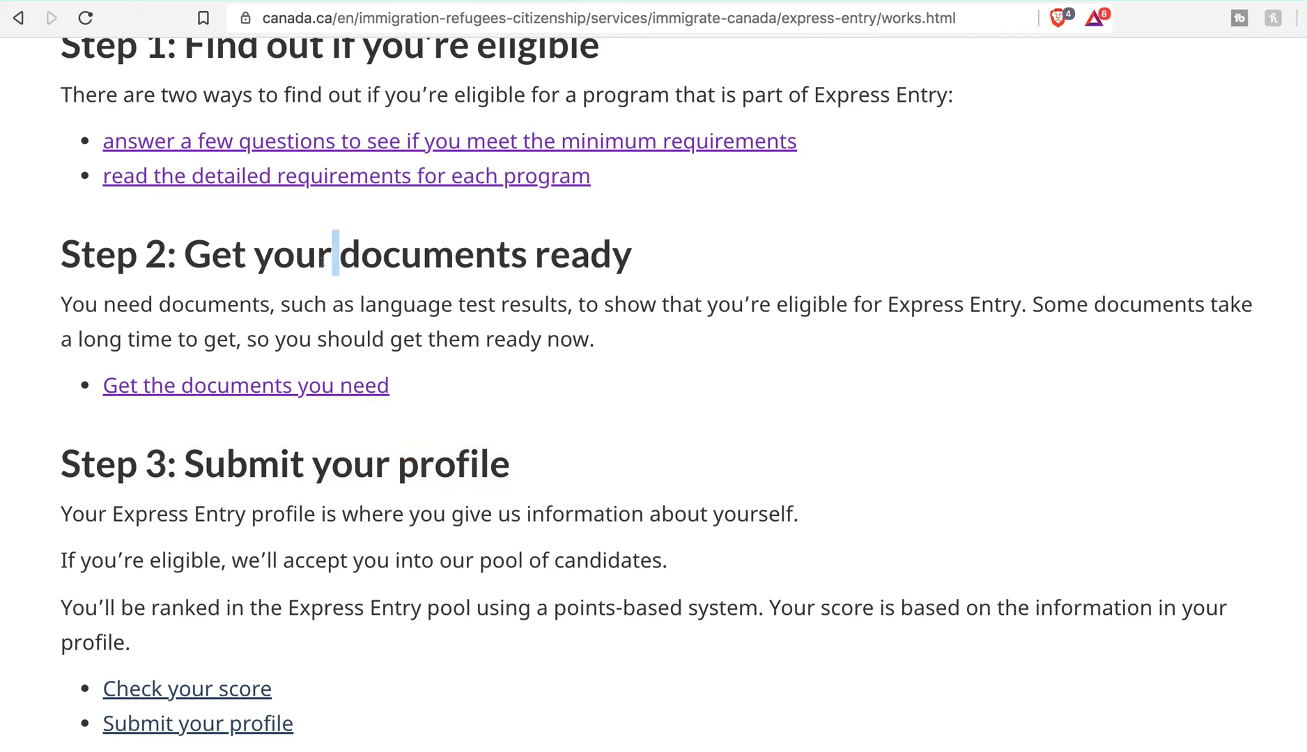
triple_click(324, 261)
triple_click(628, 263)
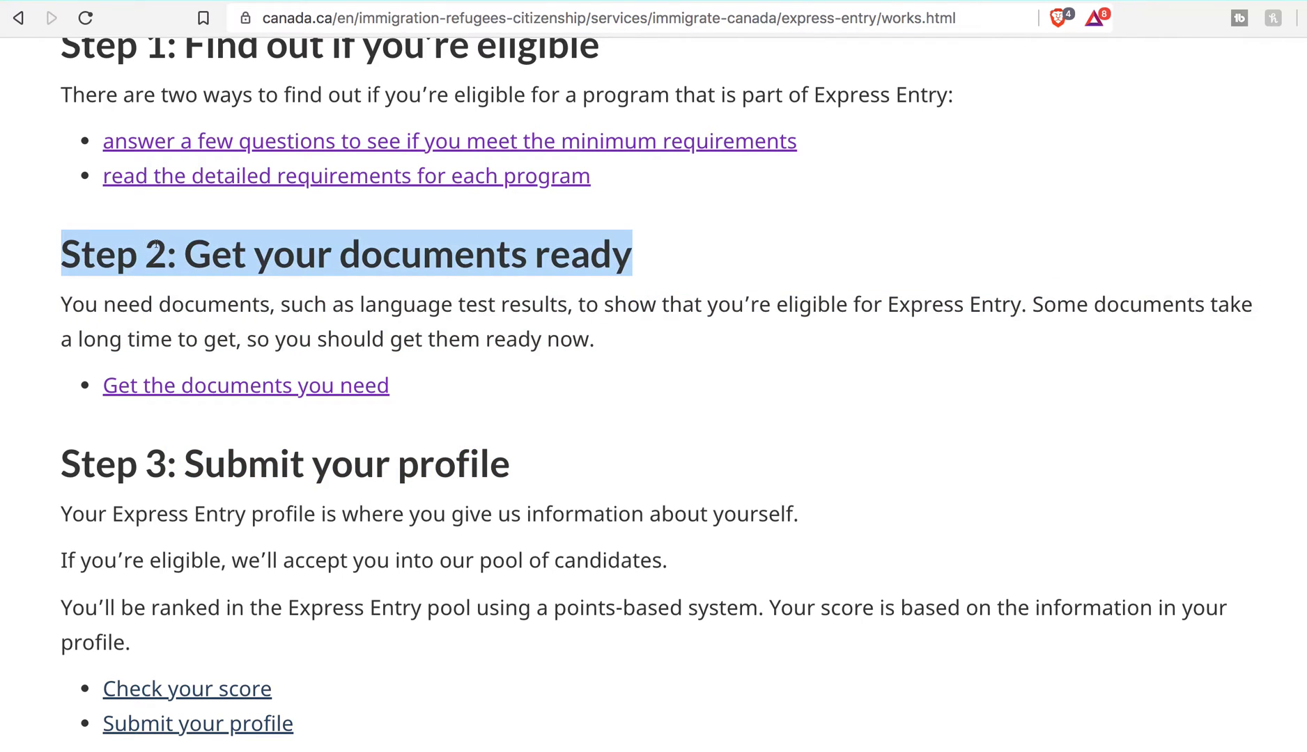
scroll(154, 245, "down", 3)
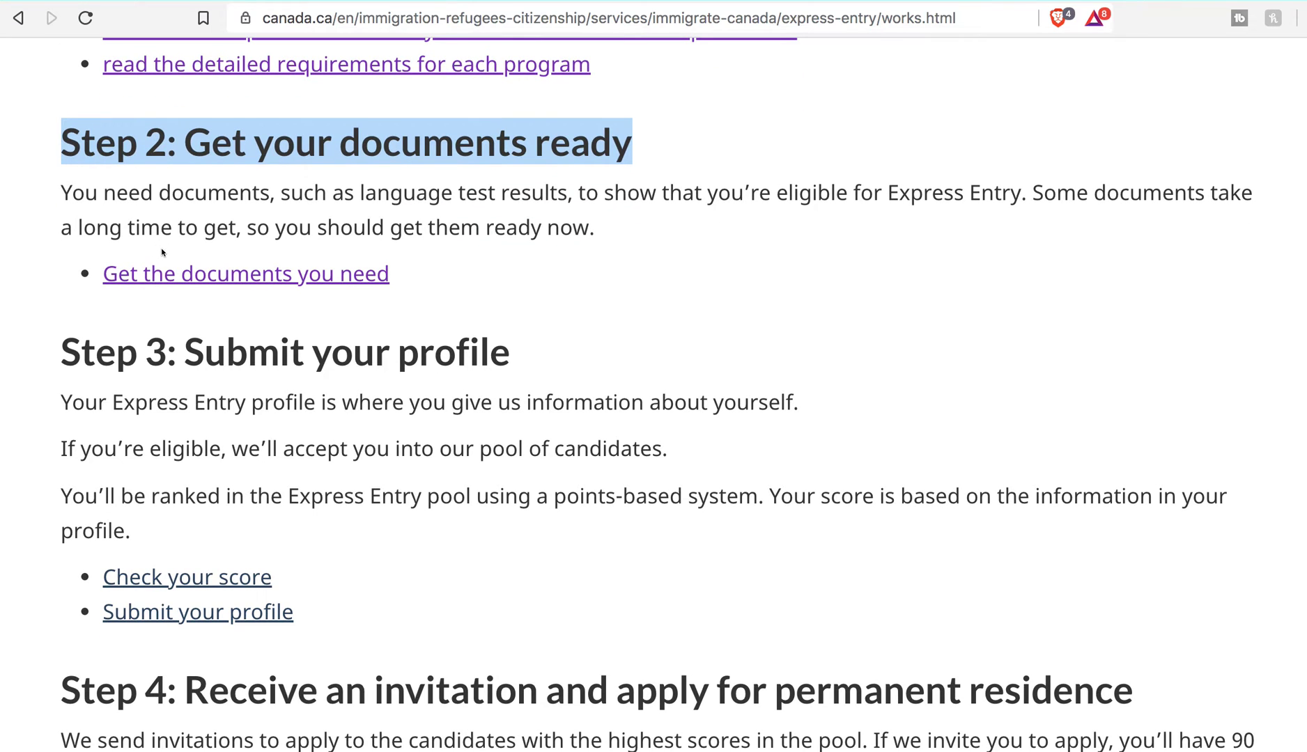
Highlight the Step 3 heading and the Step 4 heading on receiving an invitation and applying for permanent residence.
scroll(140, 315, "down", 7)
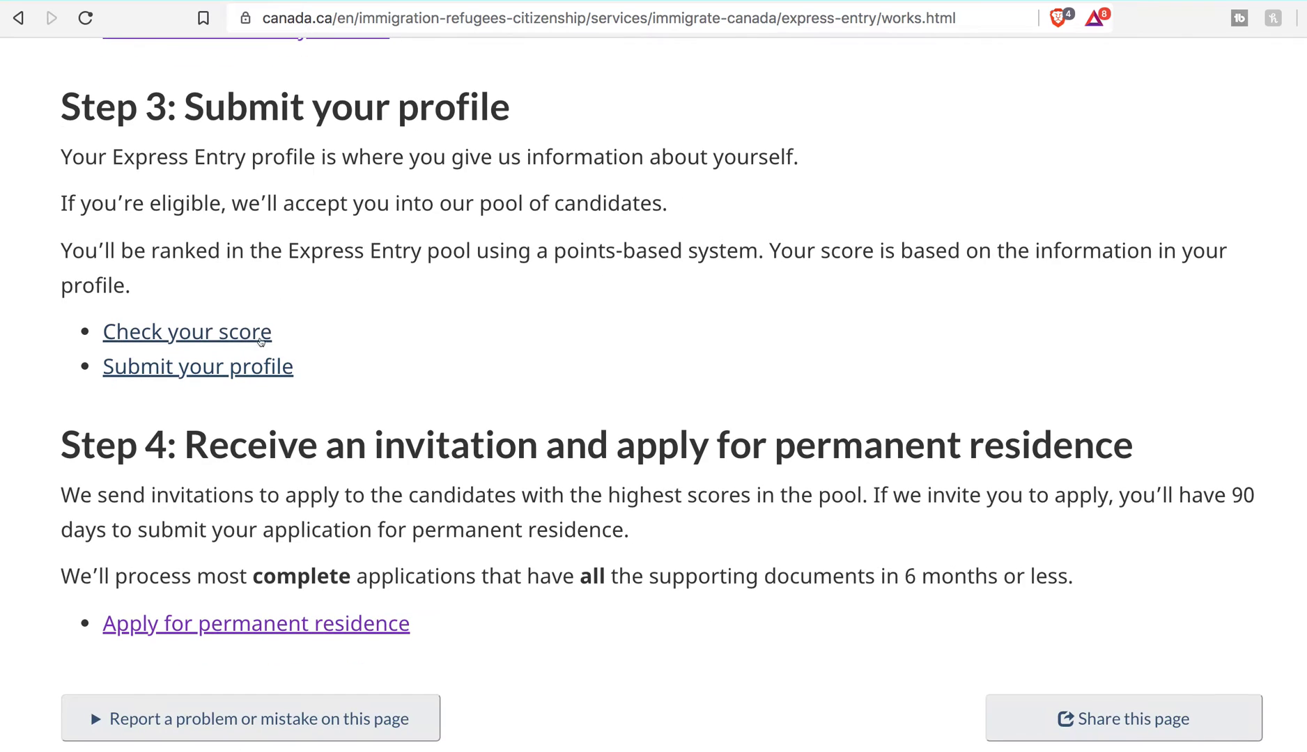
left_click_drag(509, 105, 82, 108)
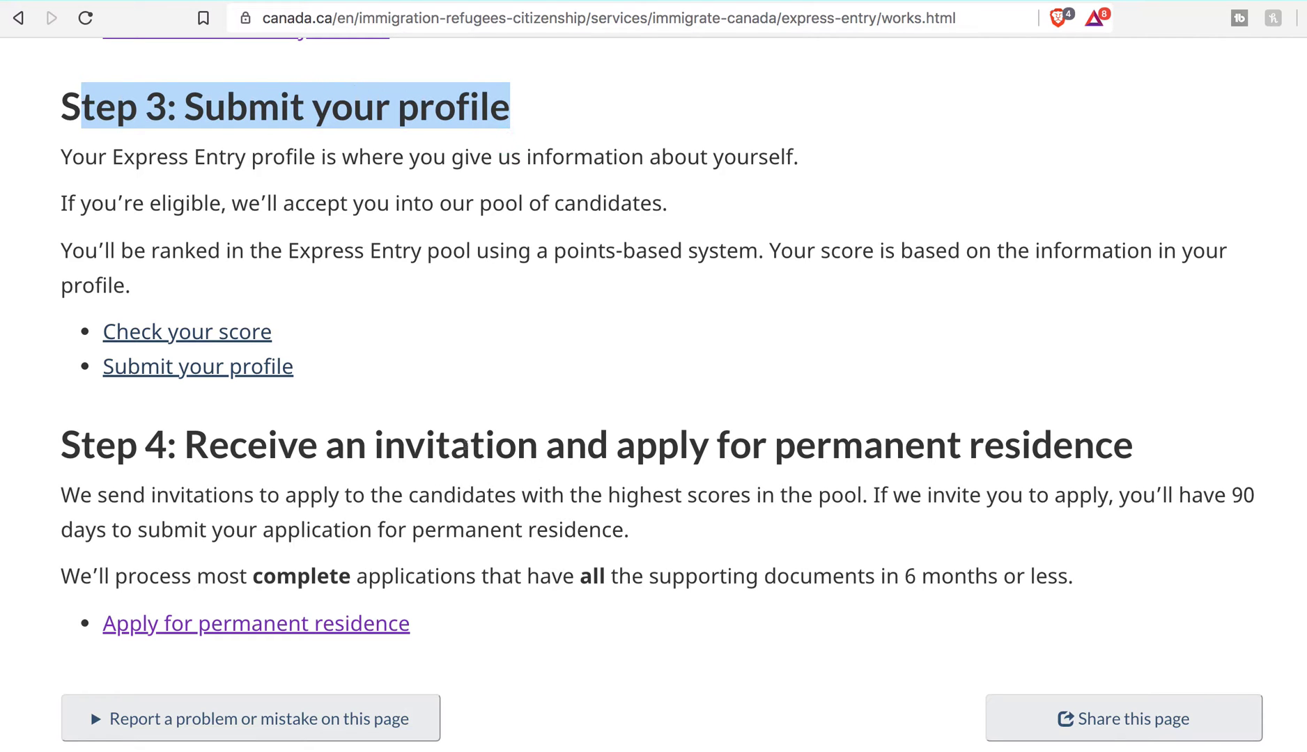
double_click(471, 444)
triple_click(470, 443)
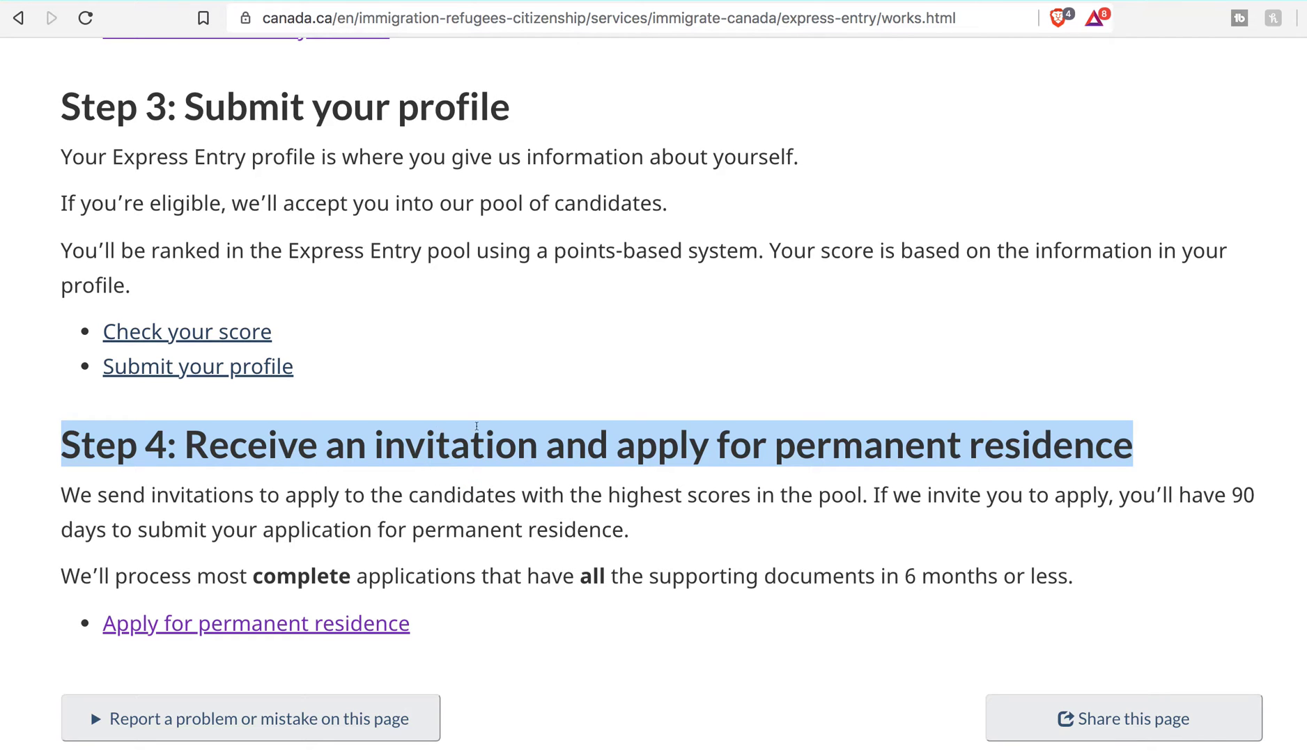
scroll(542, 516, "down", 2)
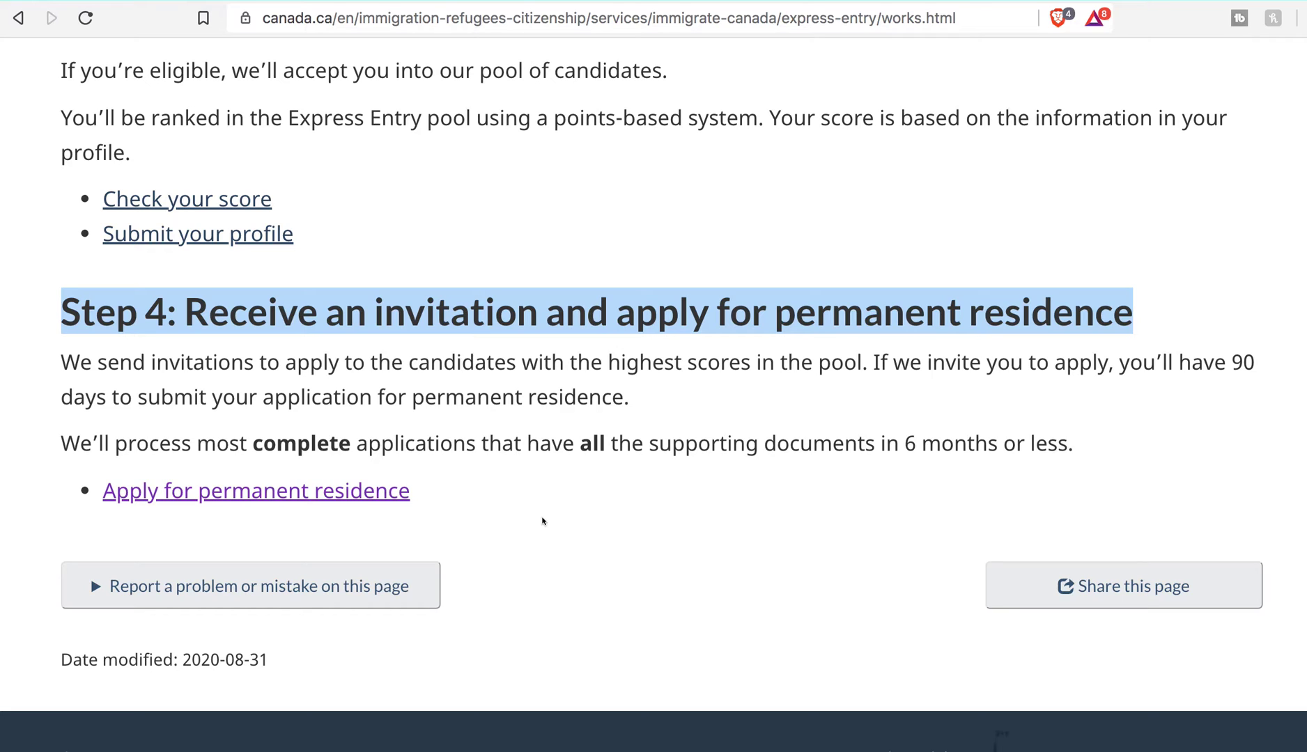
Review the page from the introduction through Step 4, marking the words about the highest scores in the invitation paragraph.
scroll(543, 521, "up", 15)
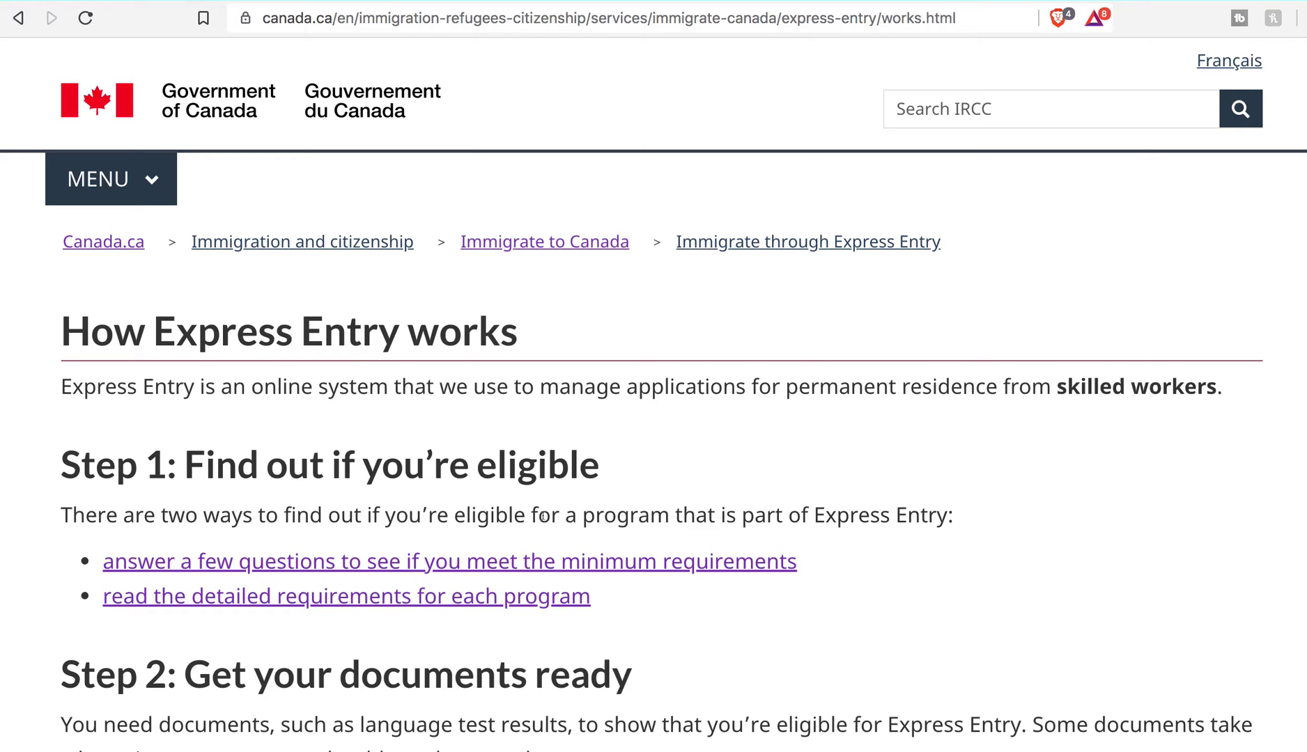
scroll(542, 519, "down", 15)
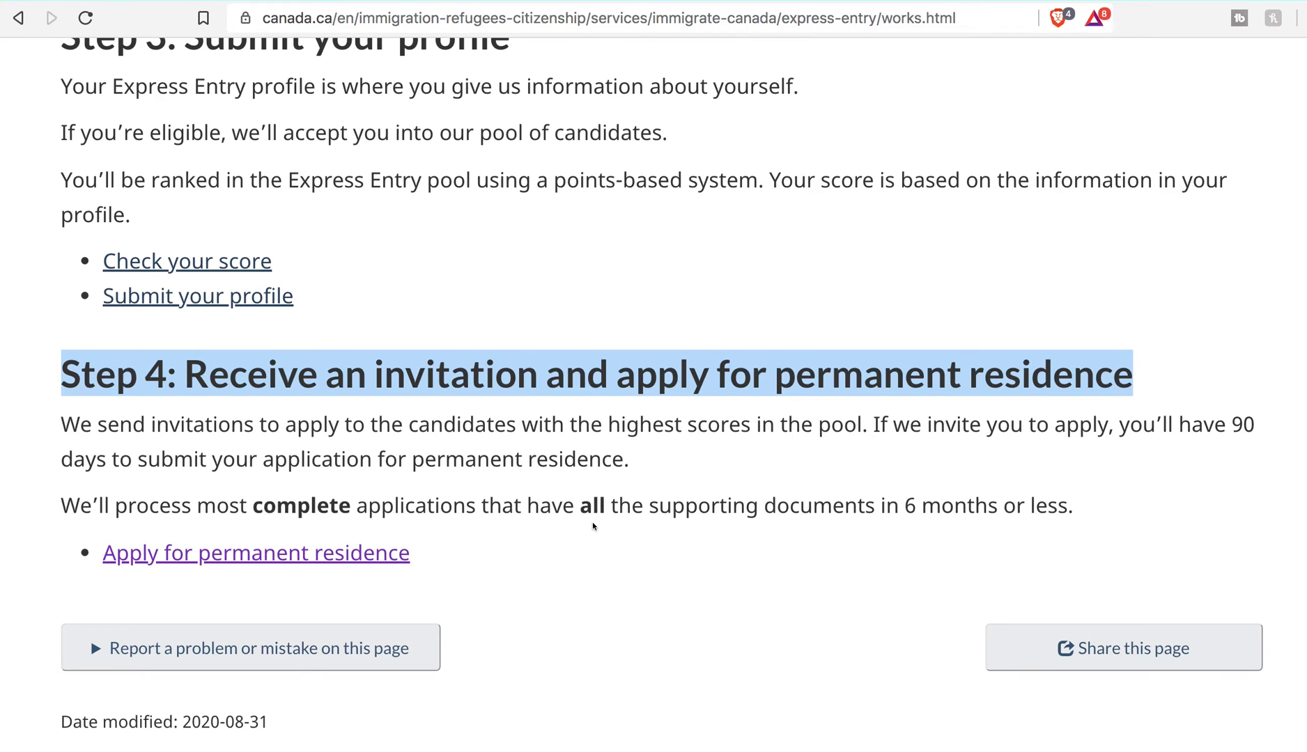
left_click_drag(602, 428, 756, 428)
scroll(783, 452, "up", 1)
scroll(783, 451, "up", 15)
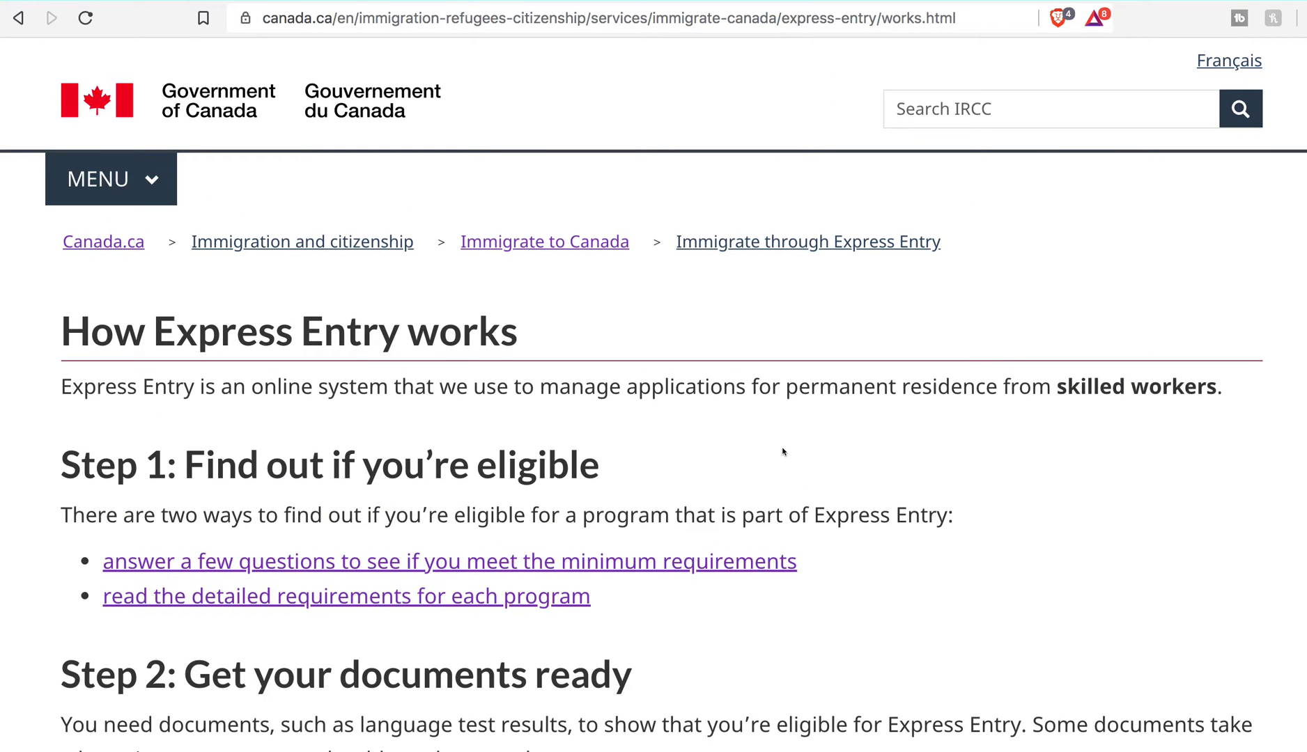
Revisit the opening of the How Express Entry works page and highlight the Step 2 heading again.
scroll(783, 451, "down", 3)
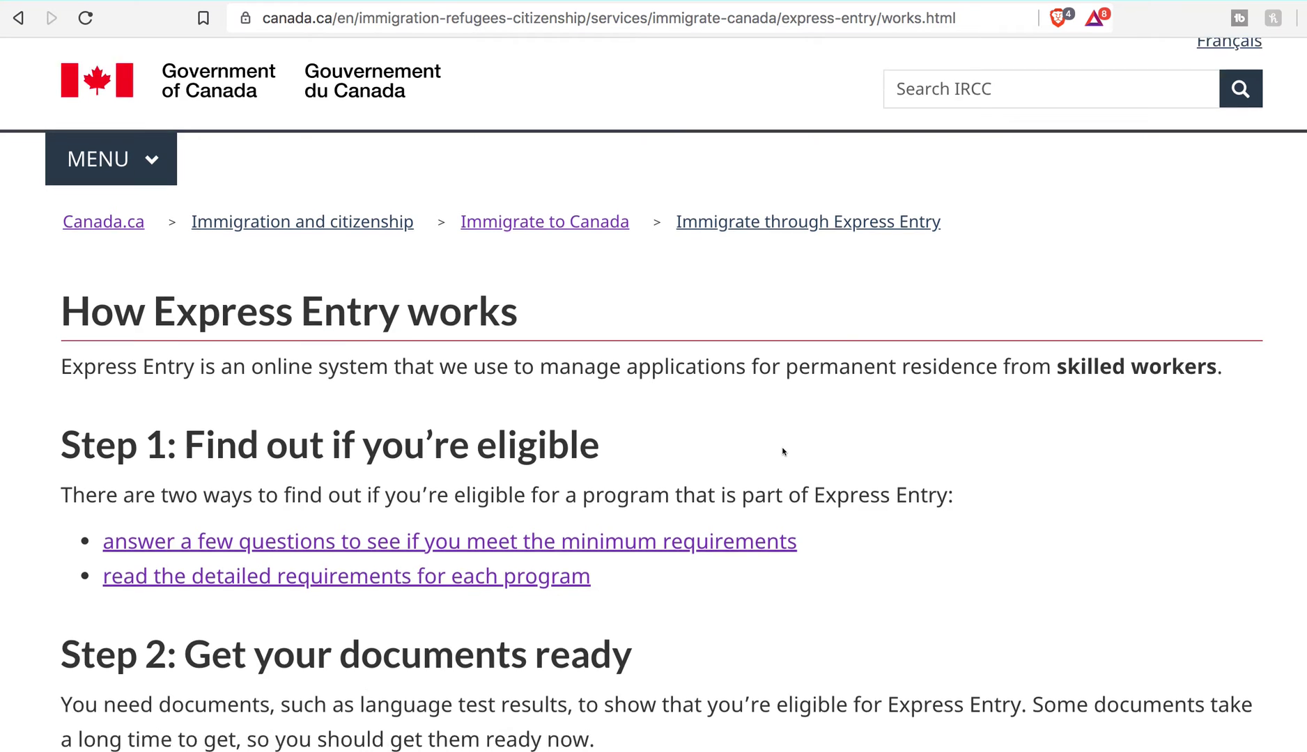
scroll(783, 452, "up", 3)
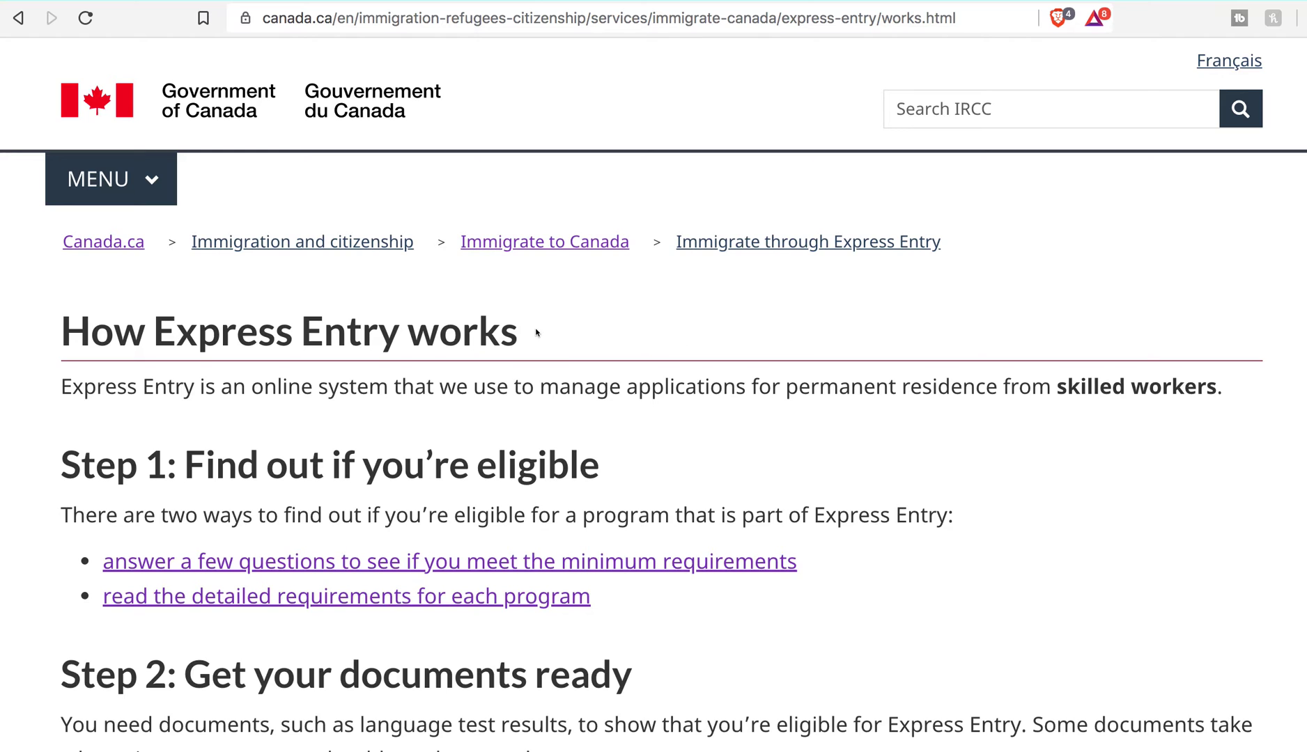
scroll(534, 330, "down", 5)
triple_click(247, 327)
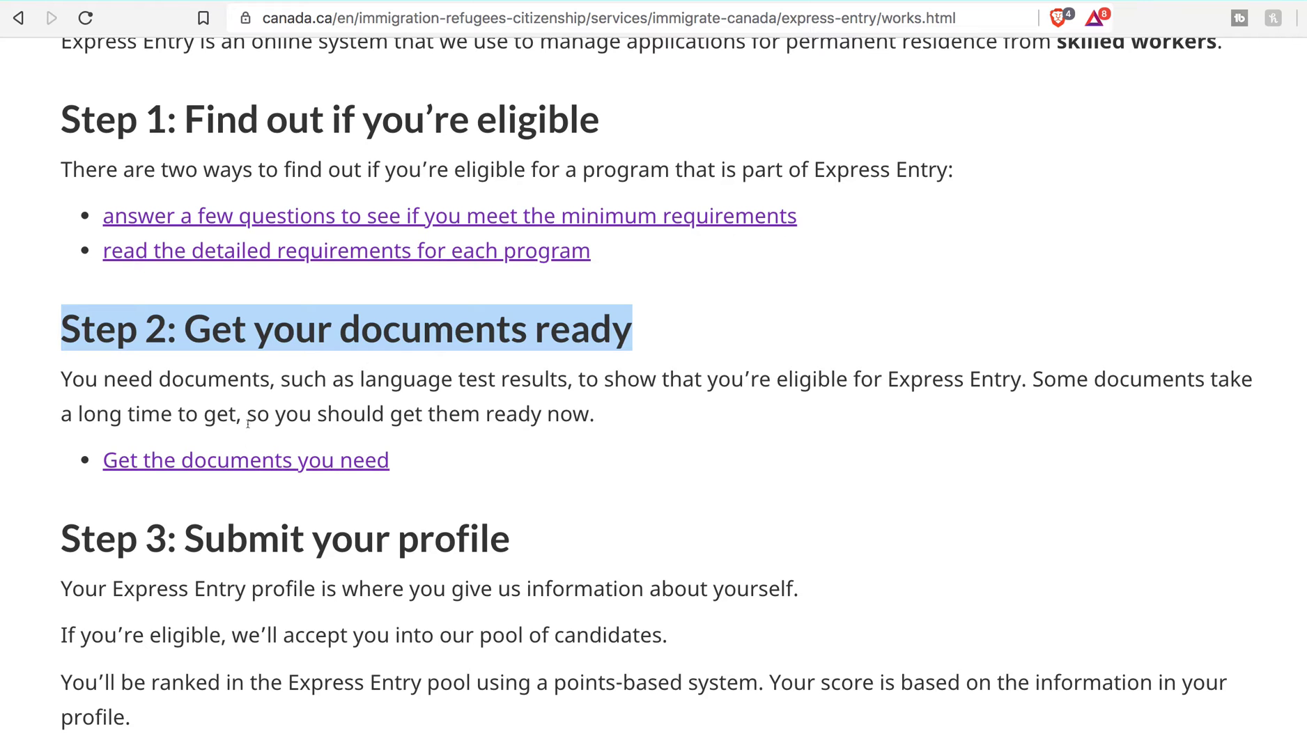
Examine Step 3 with its score and profile links, and highlight the whole "Submit your profile" heading.
scroll(307, 455, "down", 3)
left_click(347, 349)
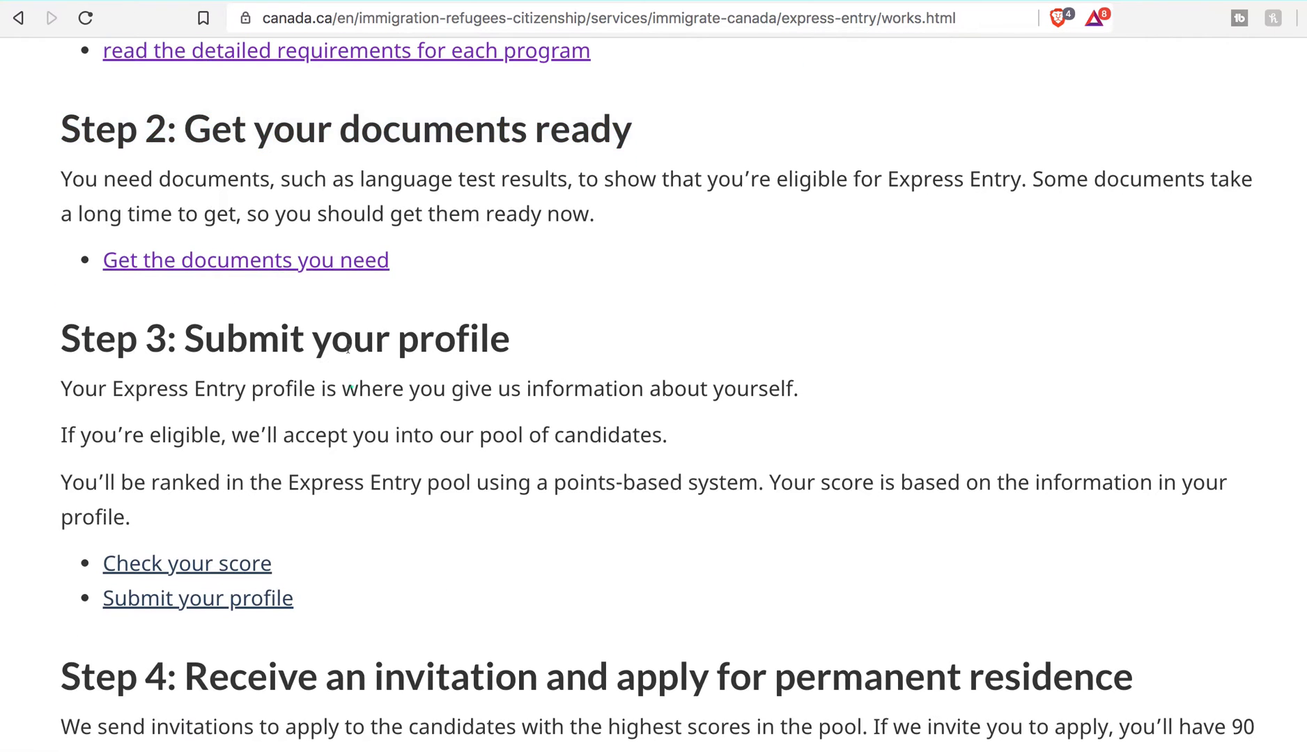
double_click(347, 348)
left_click(352, 386)
double_click(341, 342)
scroll(313, 327, "down", 1)
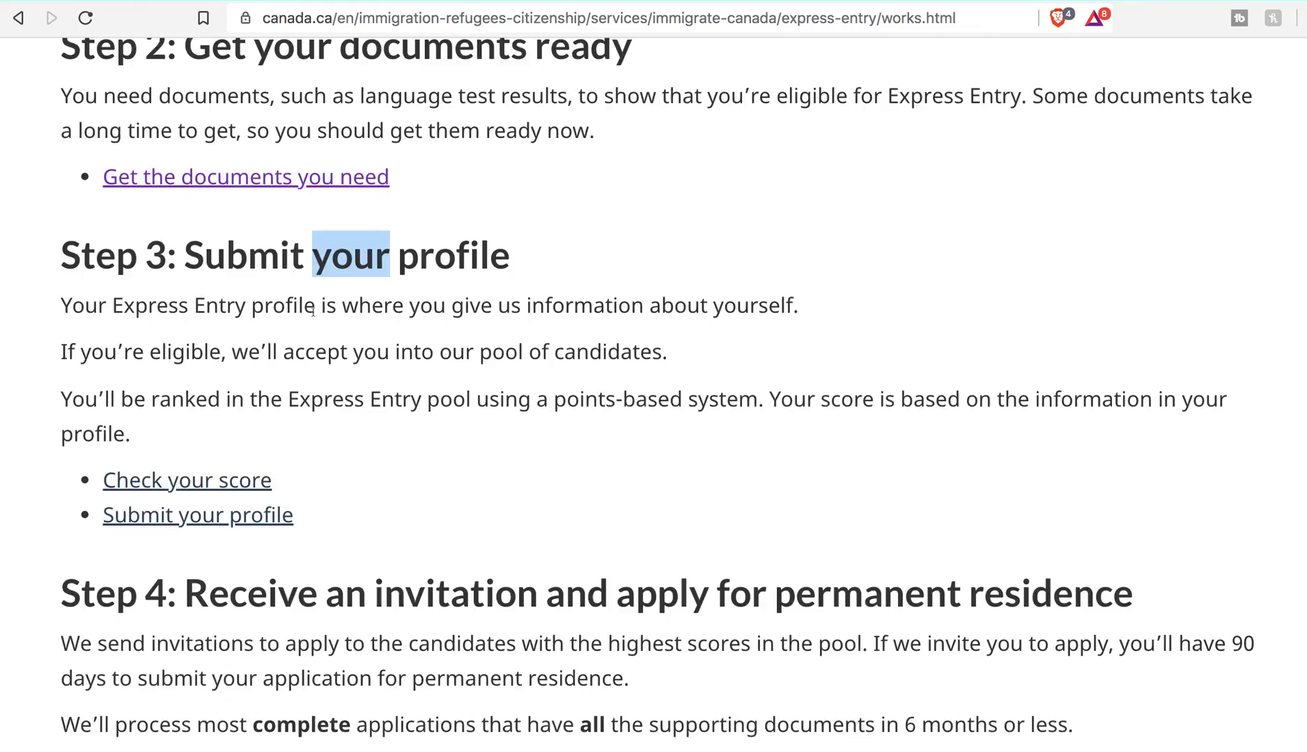
scroll(313, 313, "down", 2)
scroll(313, 324, "up", 1)
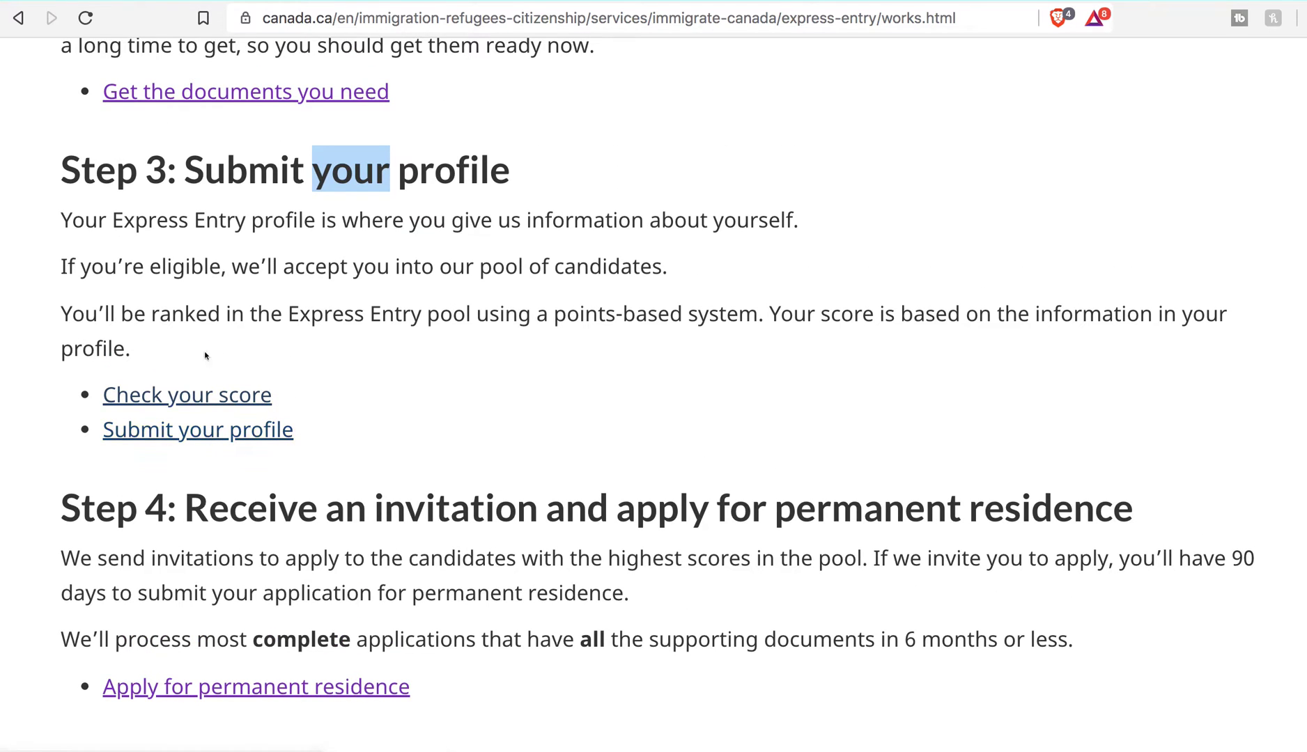
triple_click(333, 179)
scroll(605, 150, "up", 1)
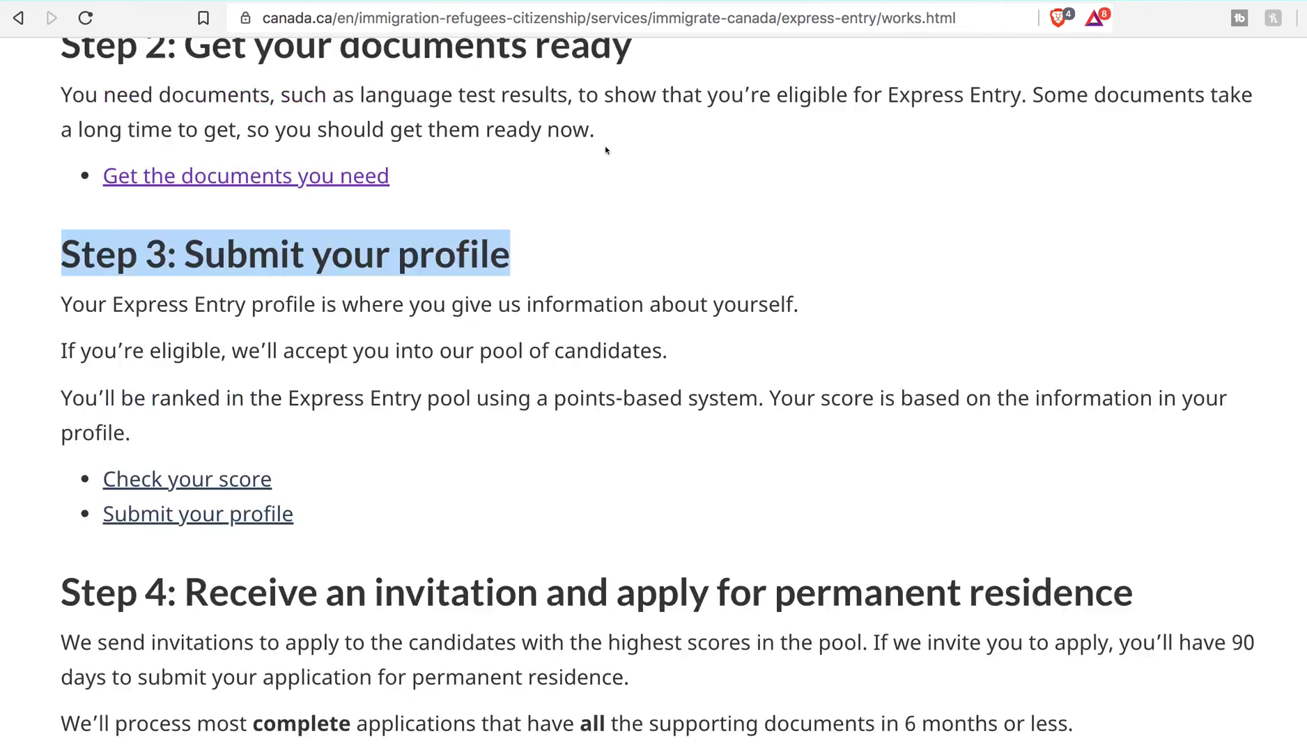
Go back to the Apply for permanent residence: Express Entry page and review its stages, fees and invitation instructions.
scroll(605, 150, "up", 8)
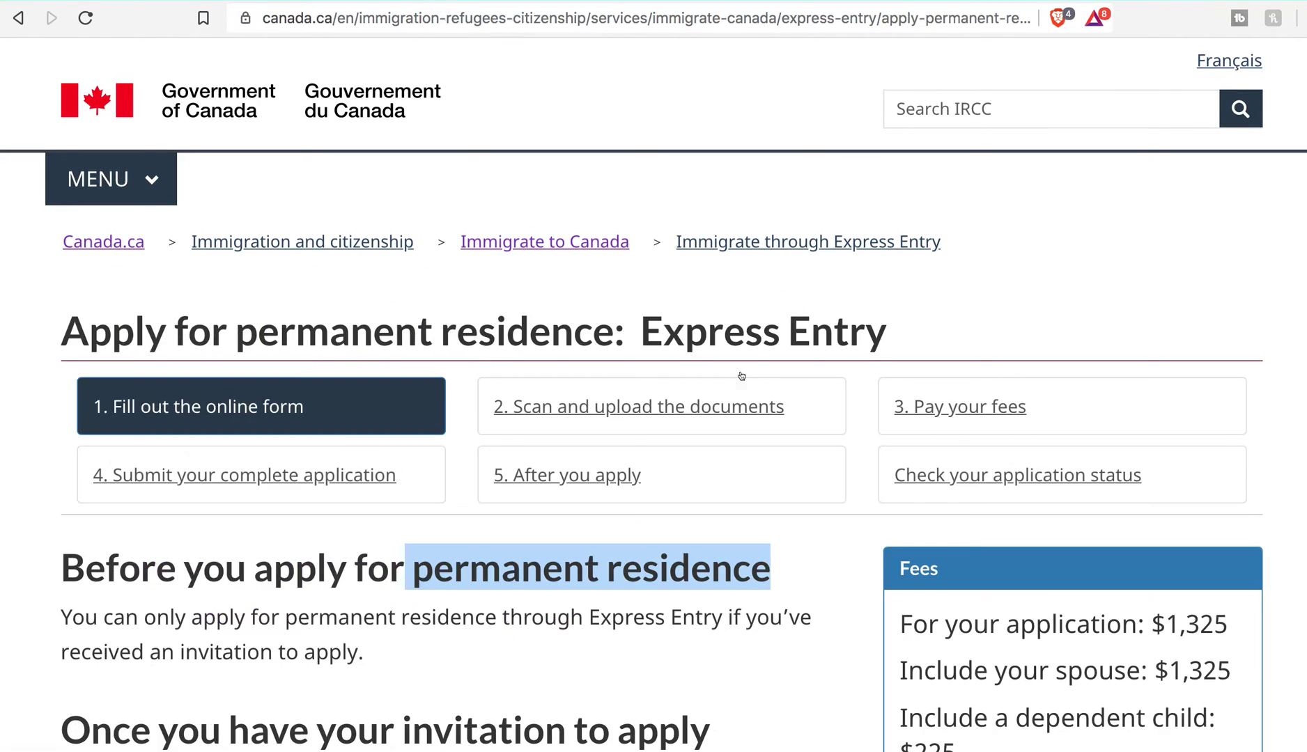
scroll(741, 376, "down", 8)
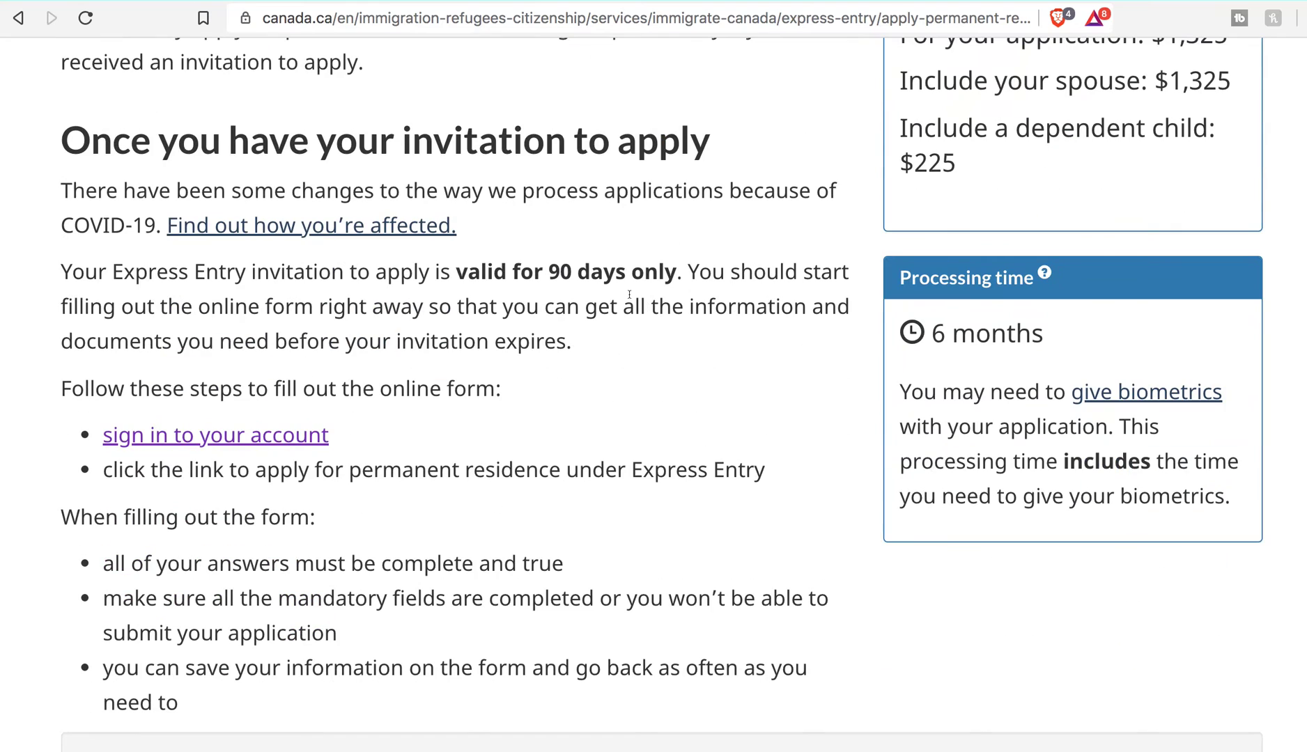
scroll(629, 294, "up", 6)
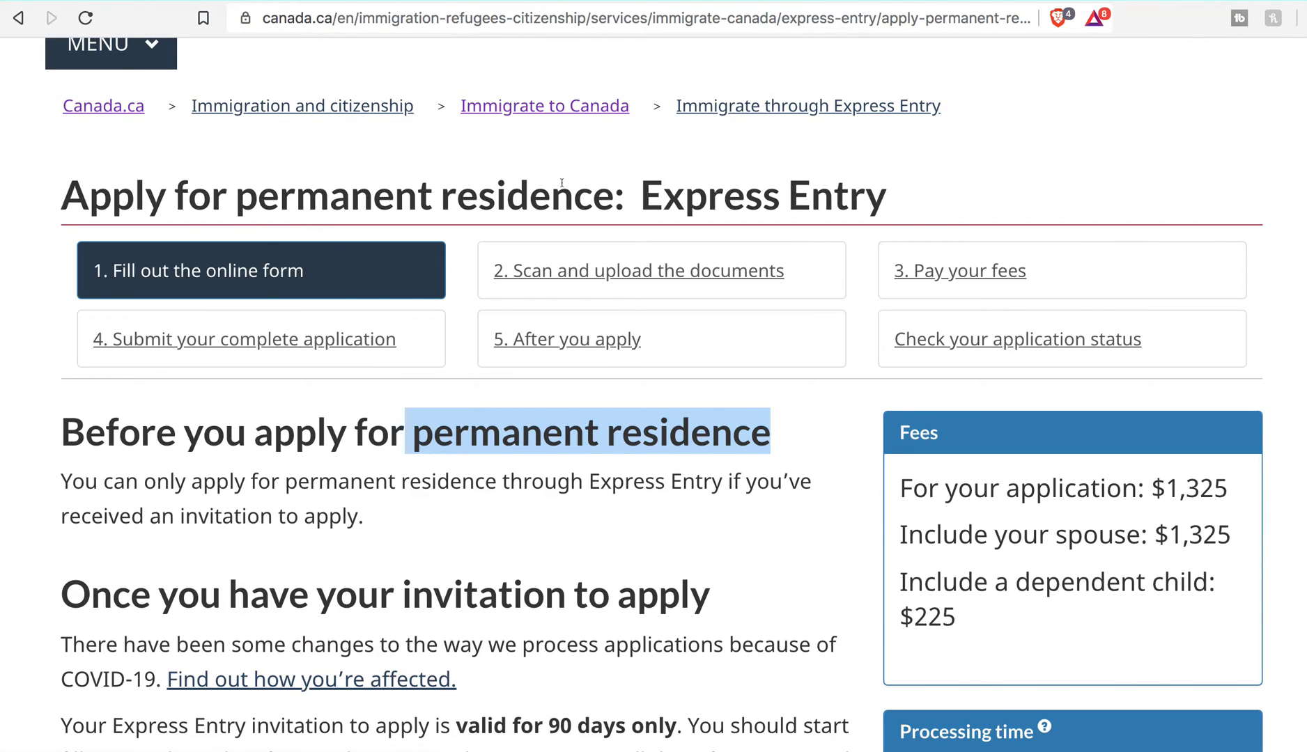
scroll(777, 200, "up", 2)
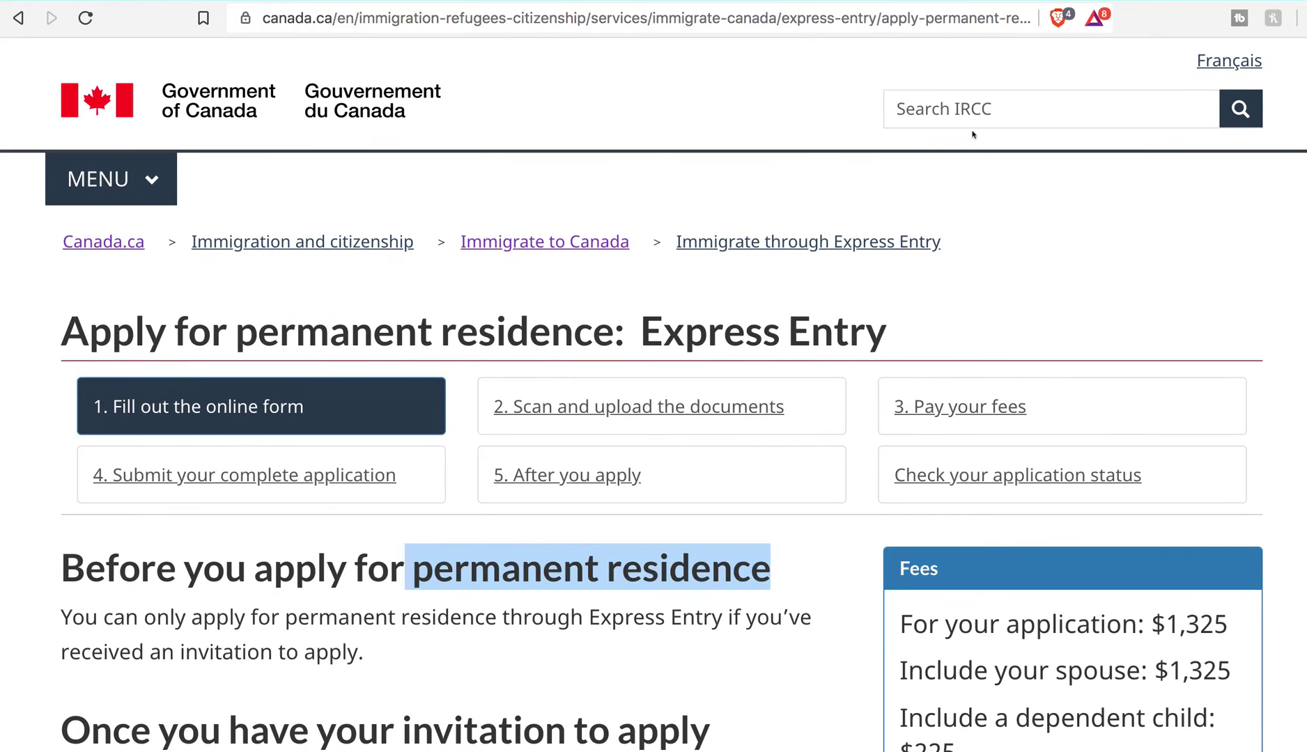
Highlight the application fee amount in the Fees box and review the spouse and dependent child fees.
scroll(982, 286, "down", 5)
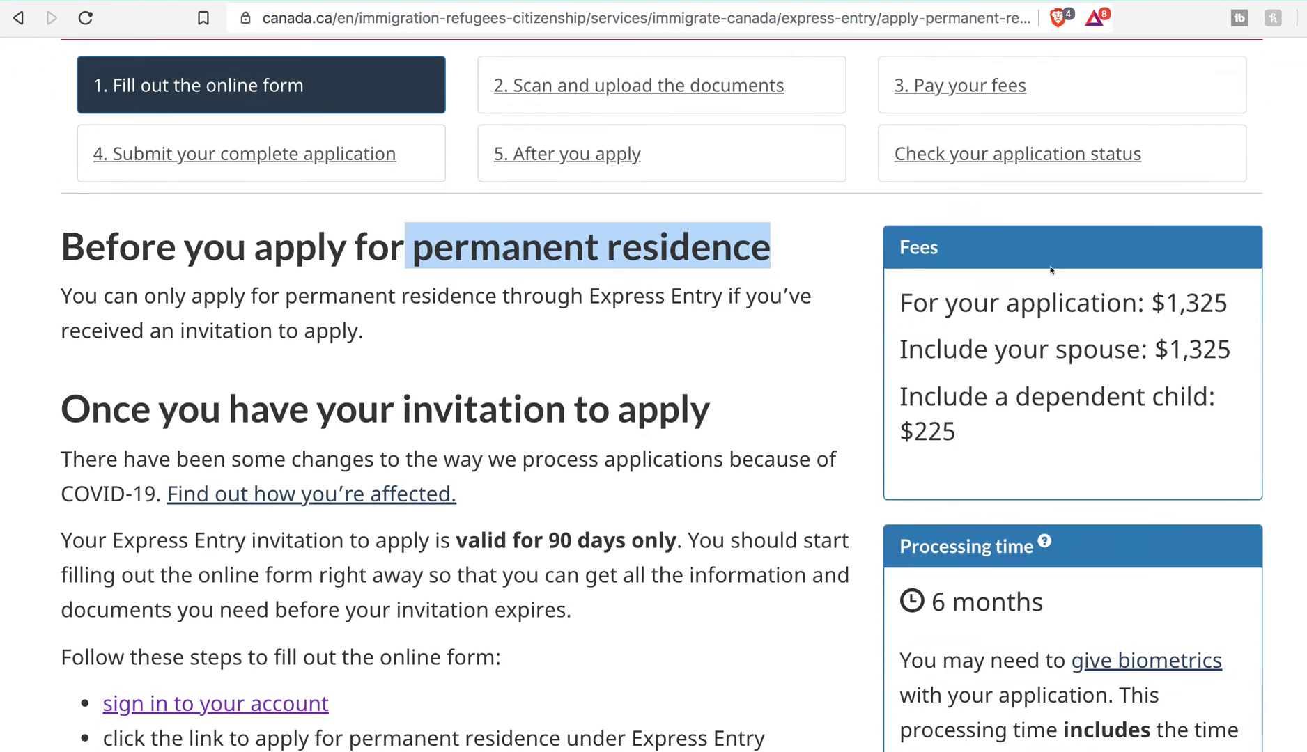
left_click_drag(1227, 304, 1148, 301)
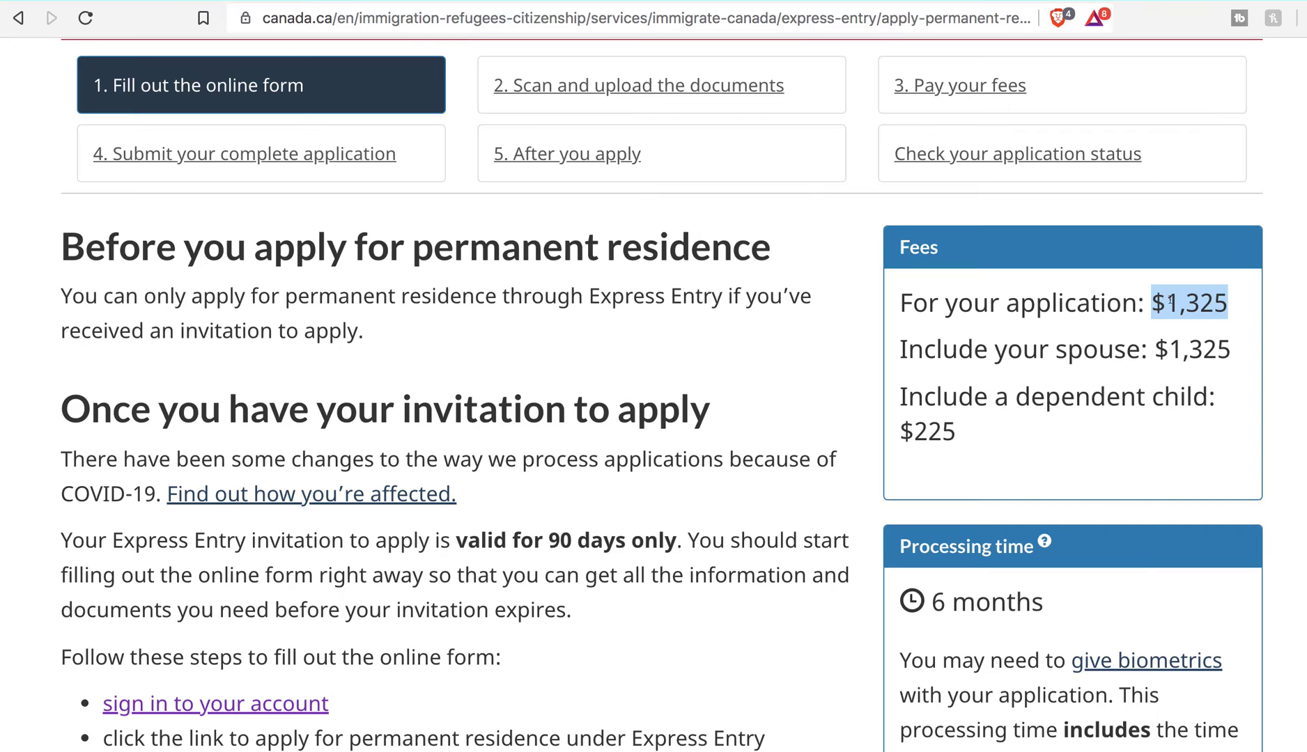
left_click(1227, 304)
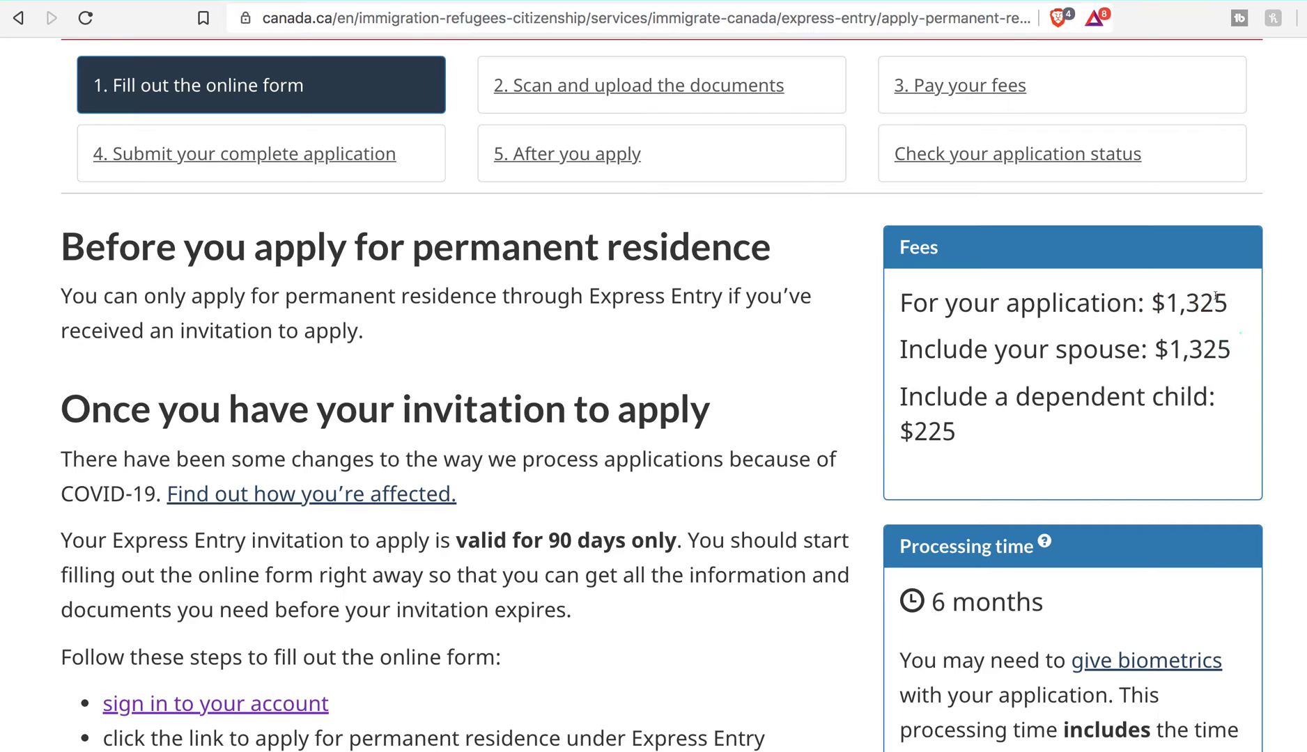
left_click_drag(1228, 303, 1155, 249)
scroll(1053, 327, "down", 1)
left_click(1233, 275)
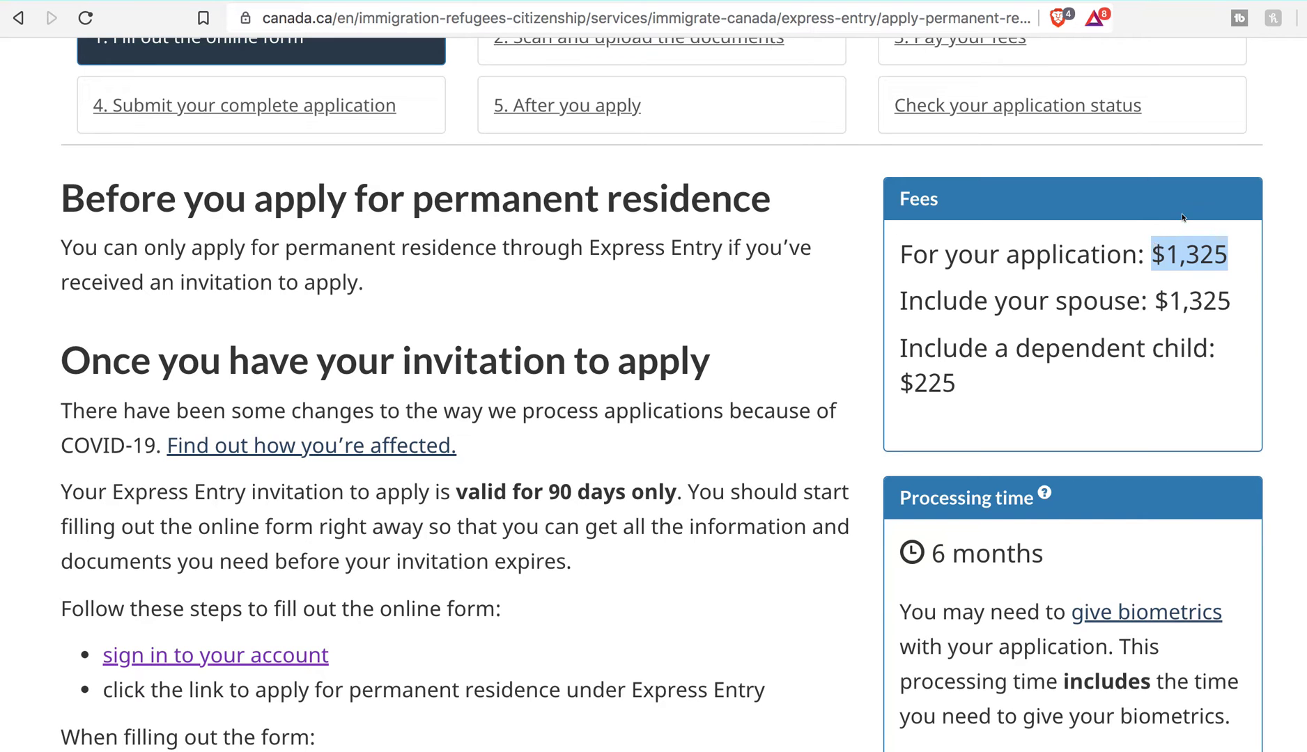
scroll(1101, 337, "down", 1)
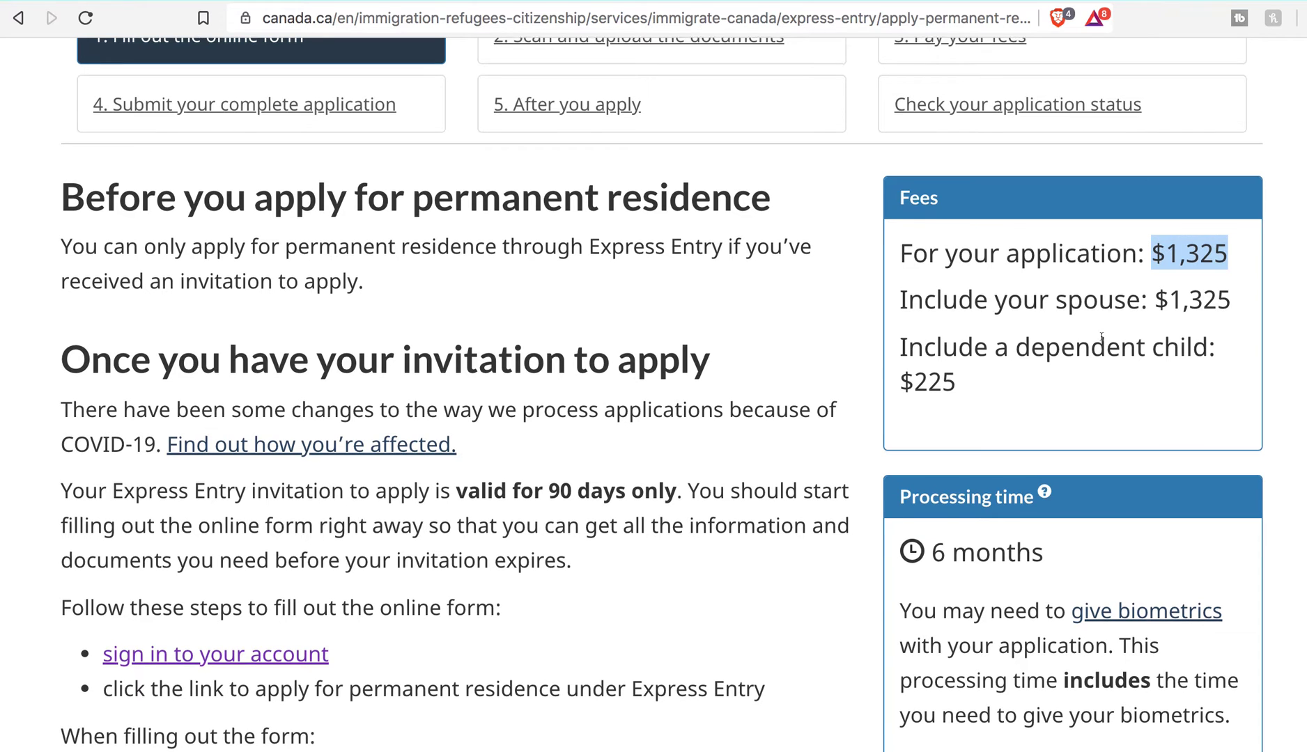
scroll(1101, 337, "down", 1)
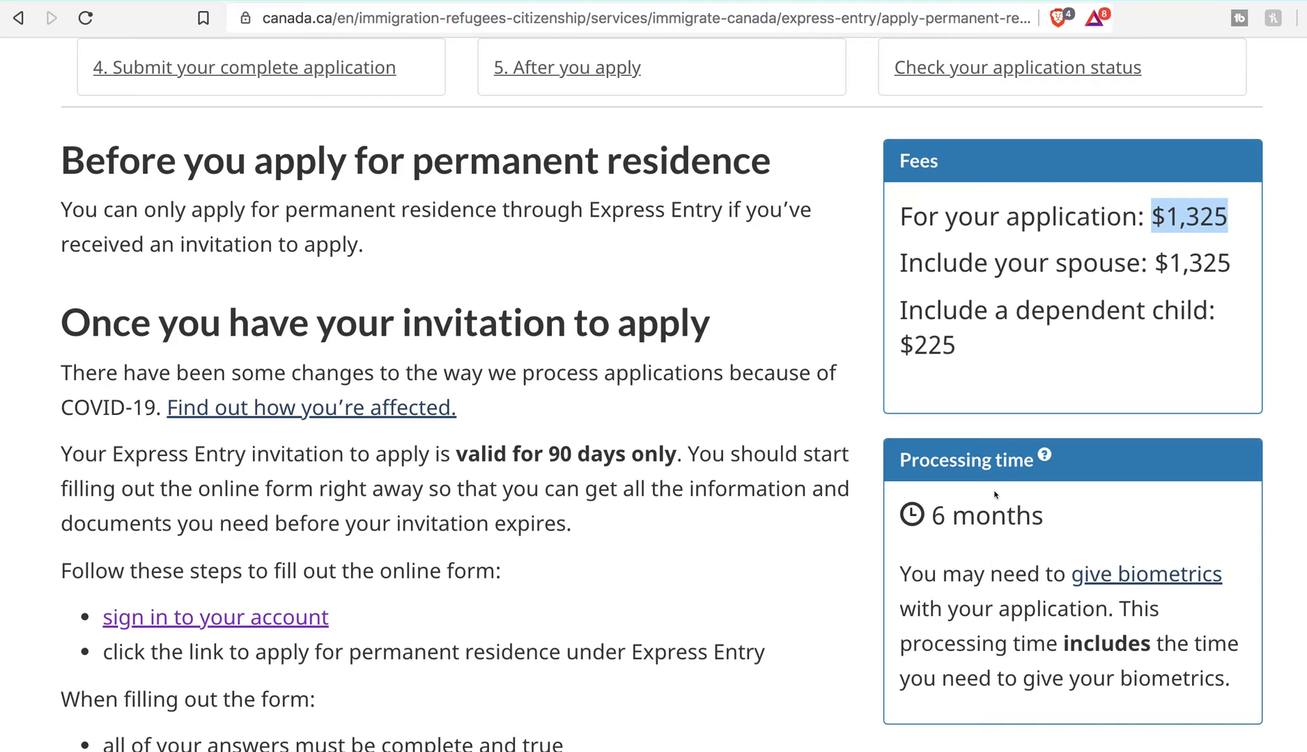
Highlight the duration under Processing time and review the instructions for filling out the online form.
triple_click(989, 514)
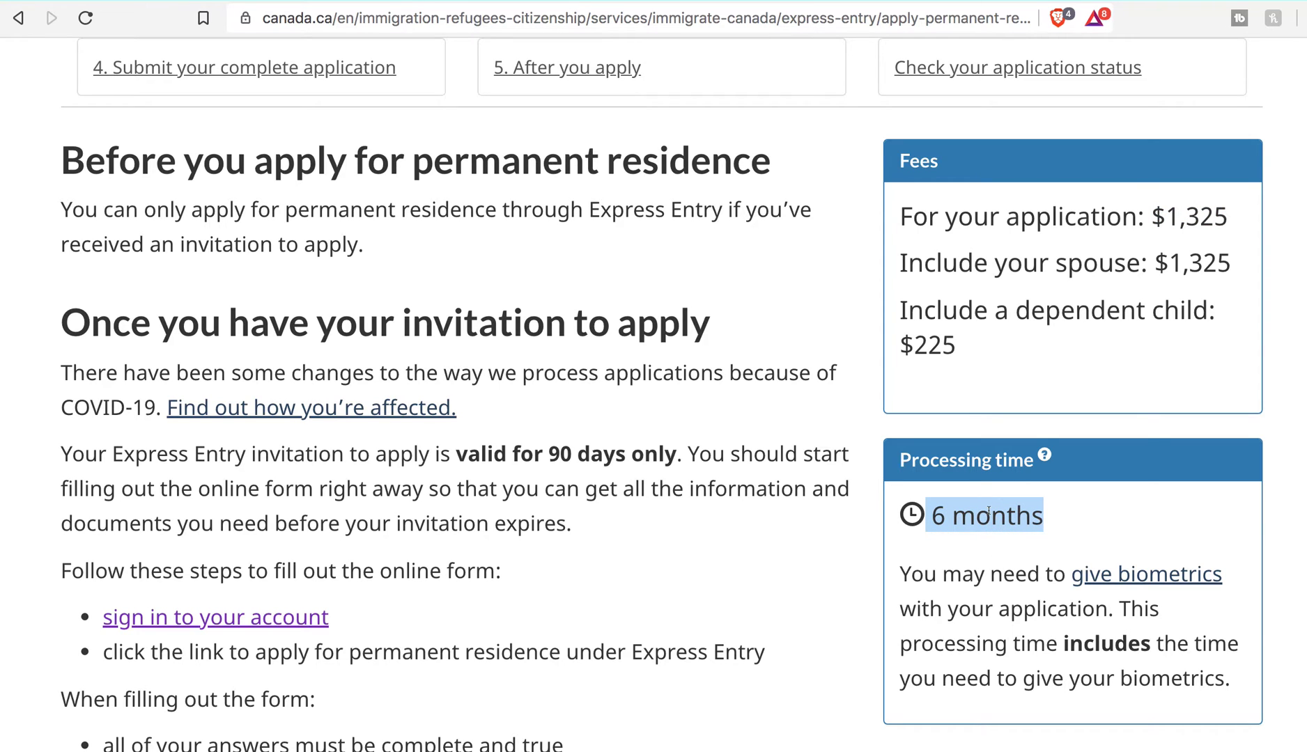
scroll(989, 512, "down", 5)
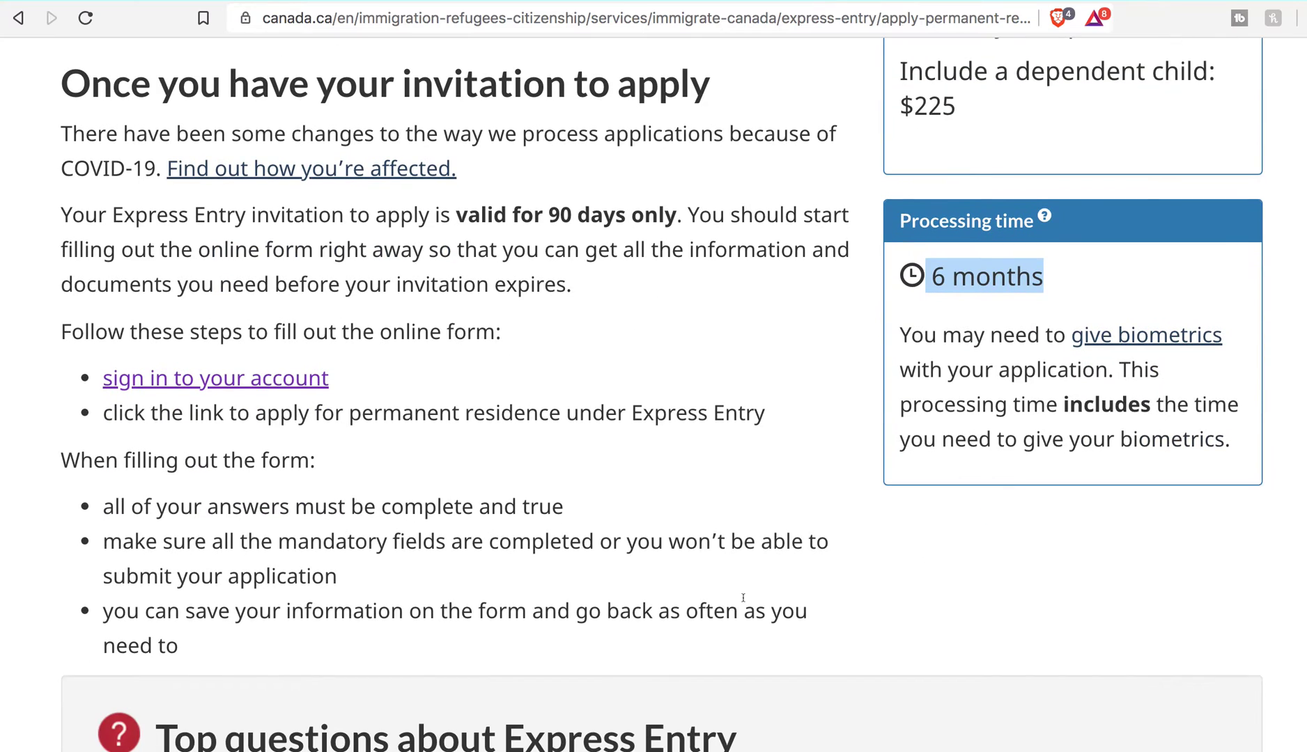
scroll(719, 591, "down", 8)
scroll(719, 592, "up", 11)
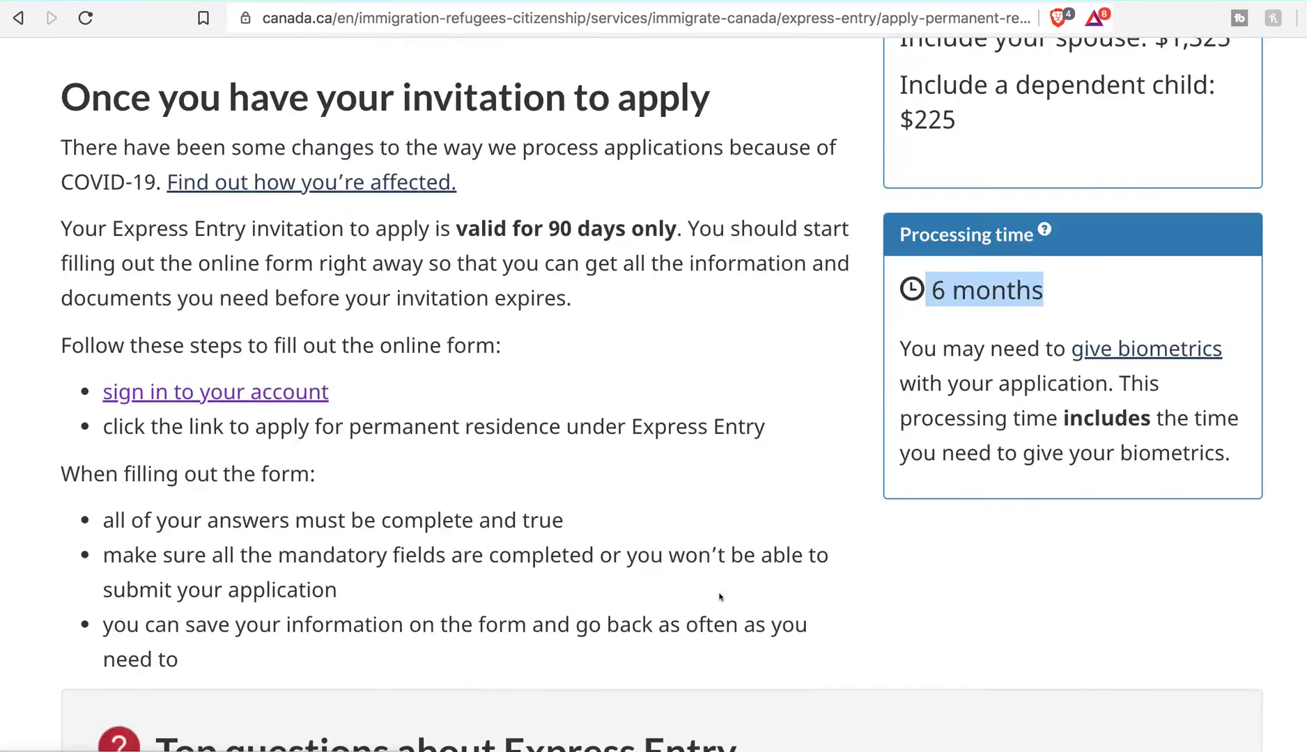
scroll(403, 441, "down", 5)
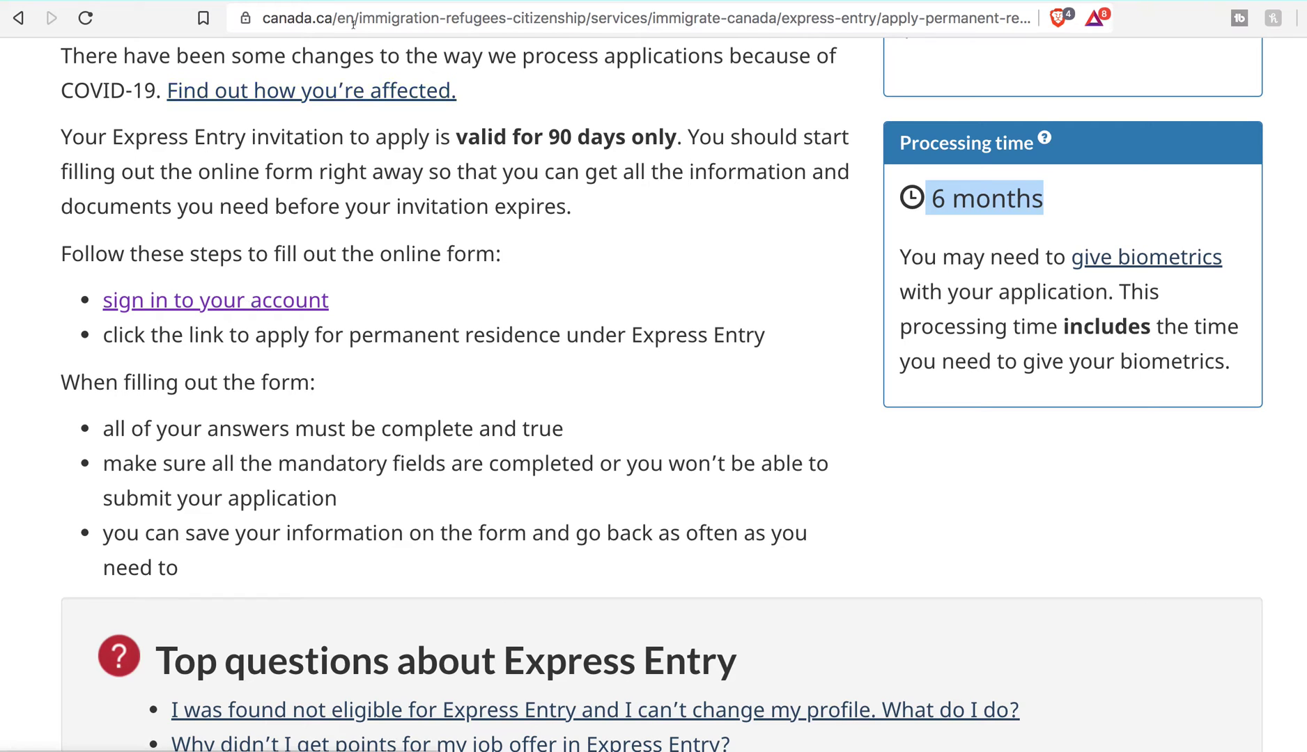
Open the "sign in to your account" link in a new tab and review the IRCC account sign-in options.
right_click(242, 296)
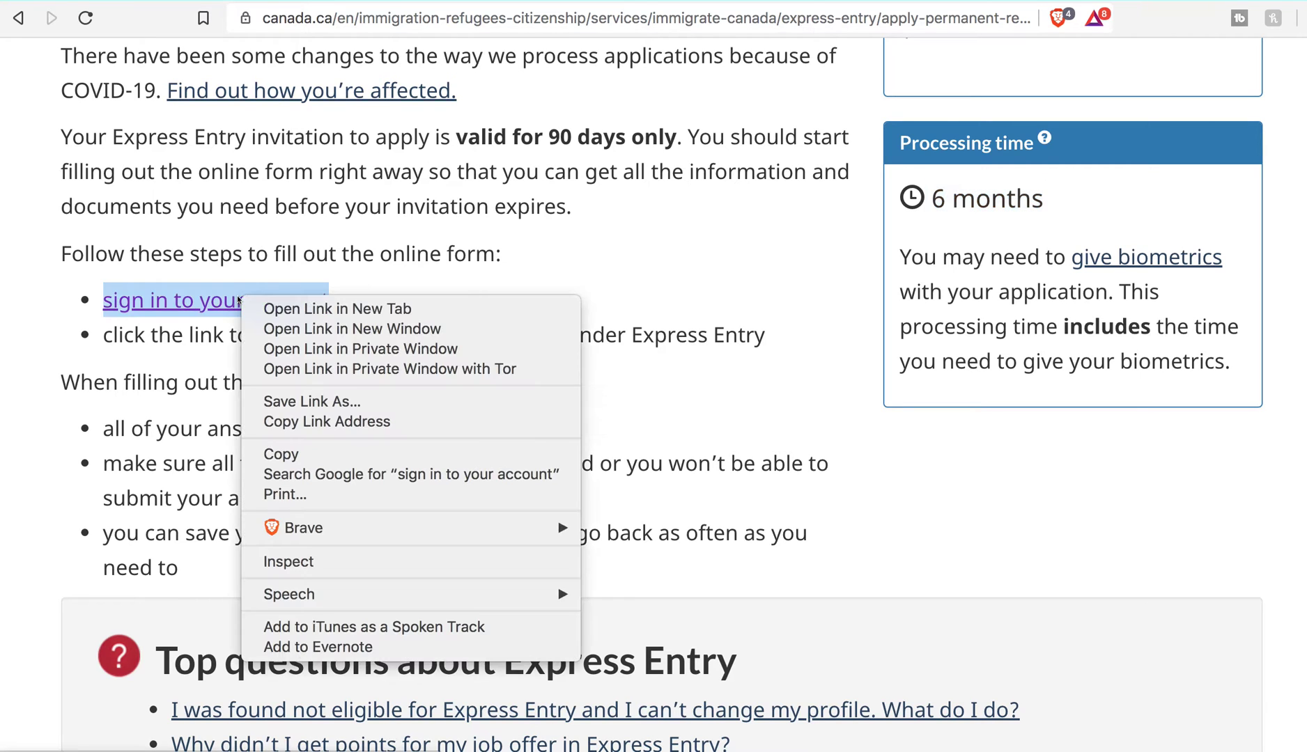
left_click(278, 309)
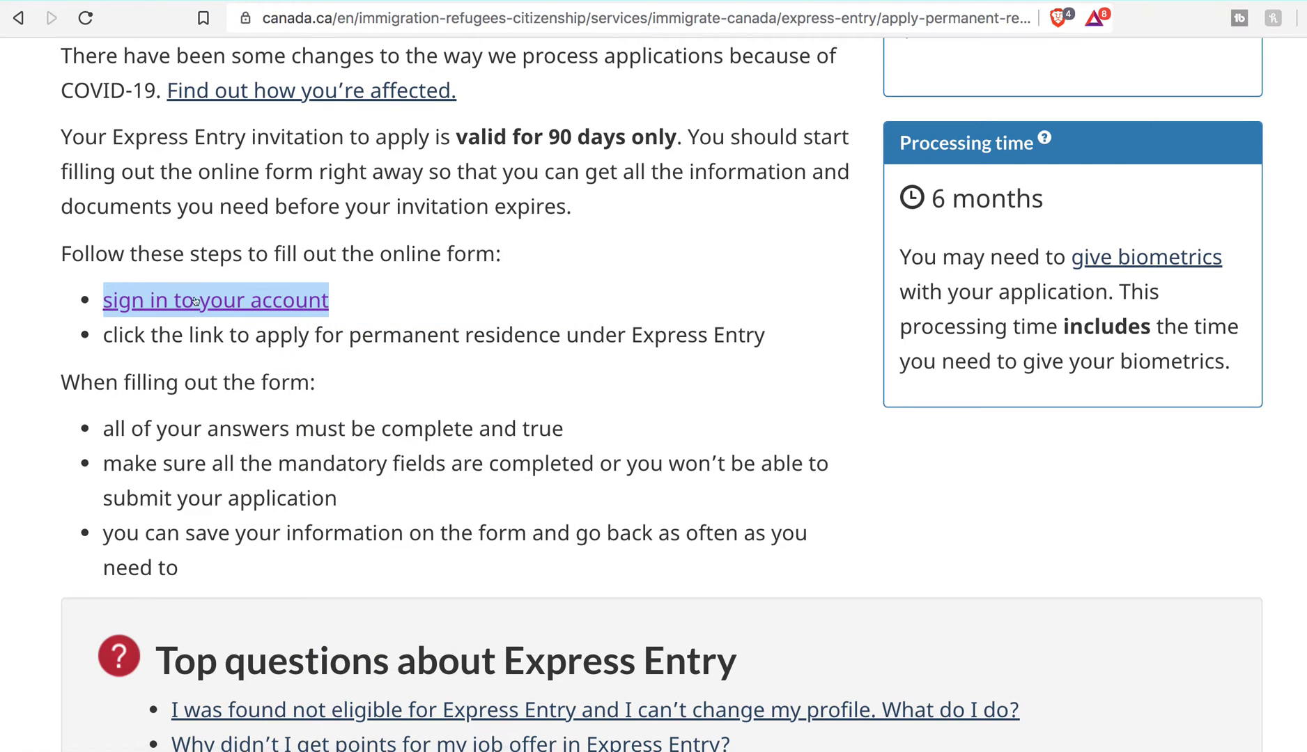
key("ctrl+Tab")
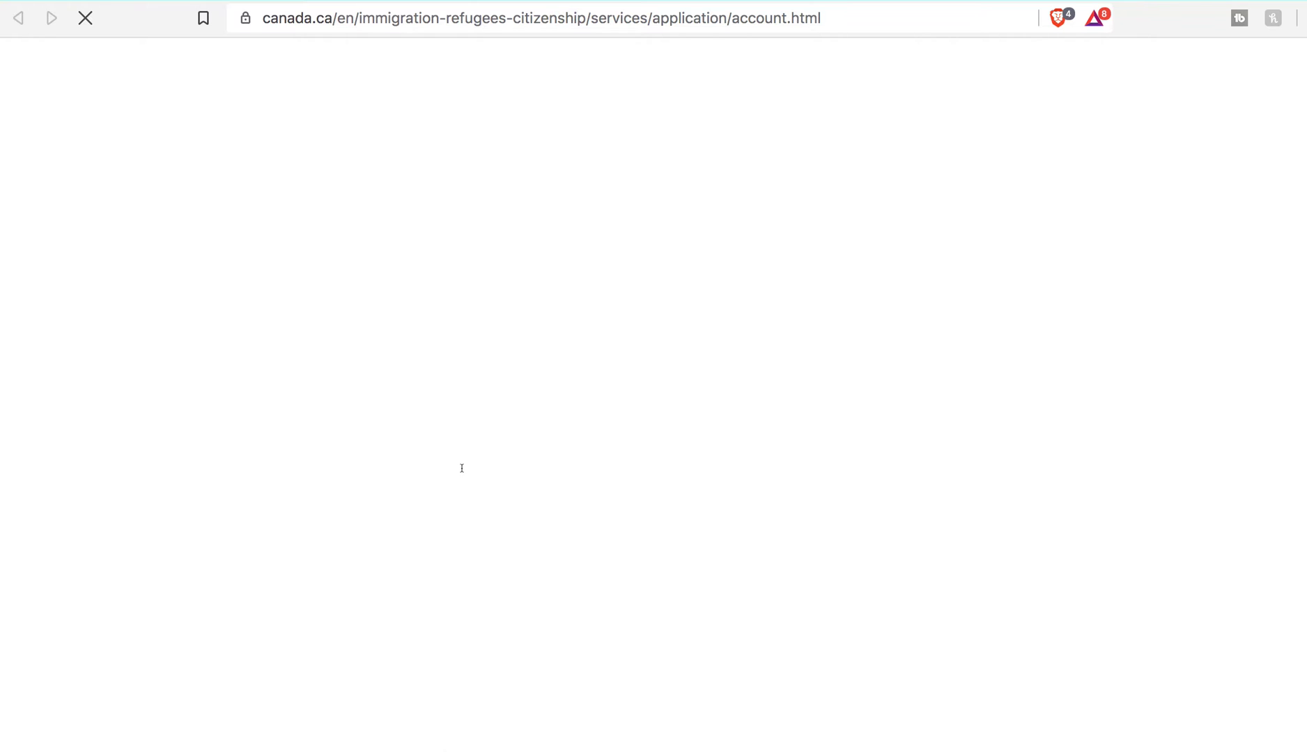
scroll(461, 468, "down", 1)
scroll(461, 469, "down", 2)
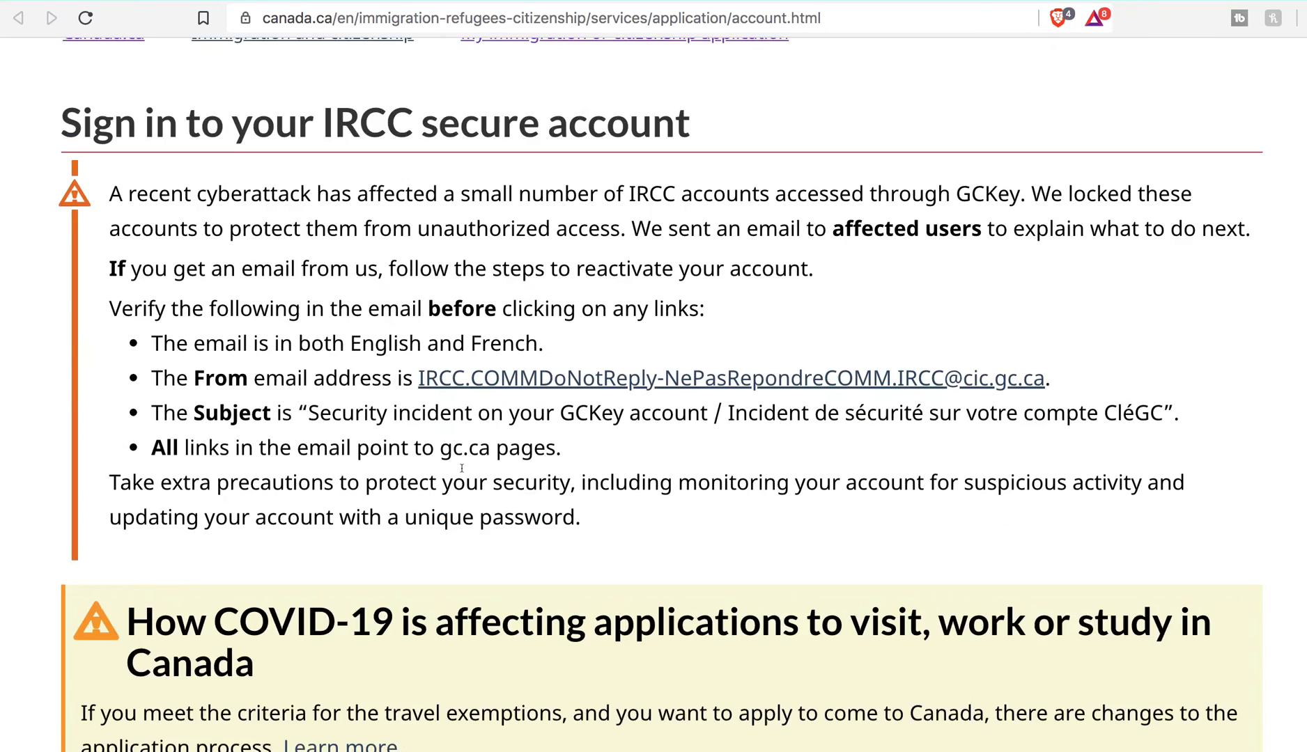
scroll(461, 468, "down", 10)
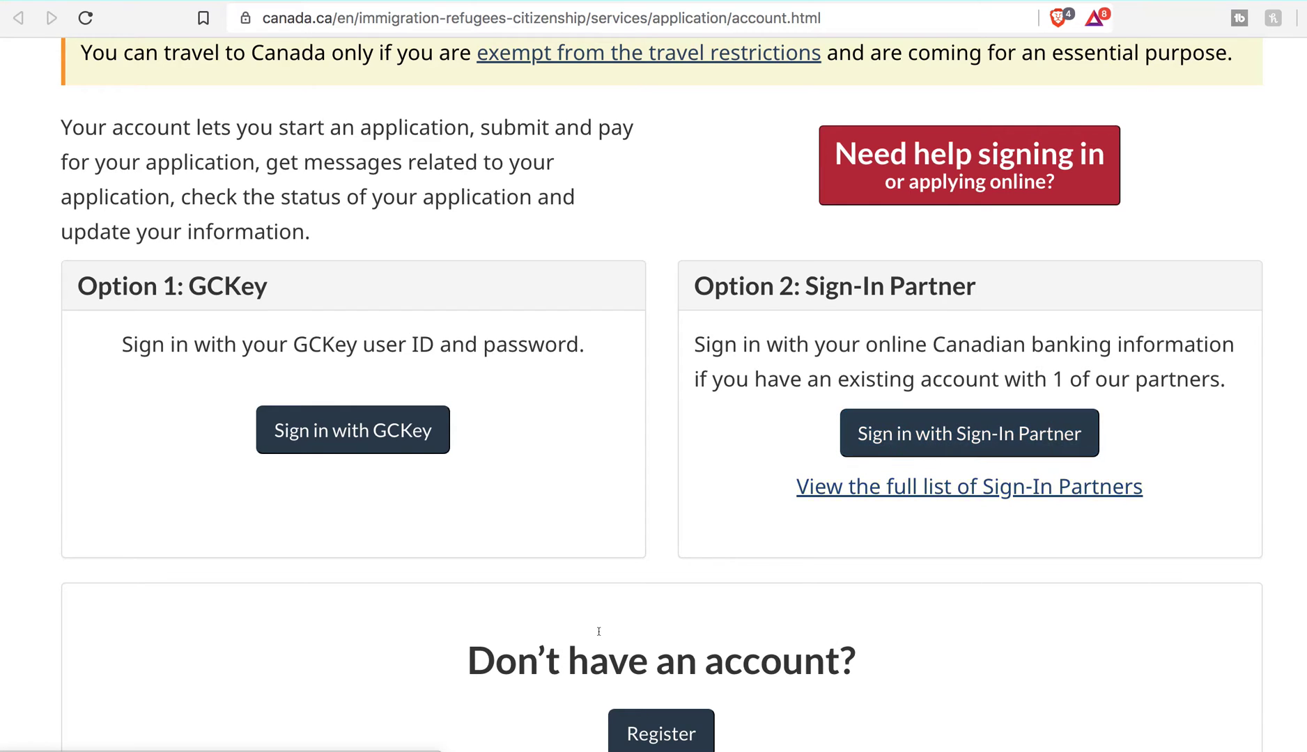
scroll(598, 631, "down", 2)
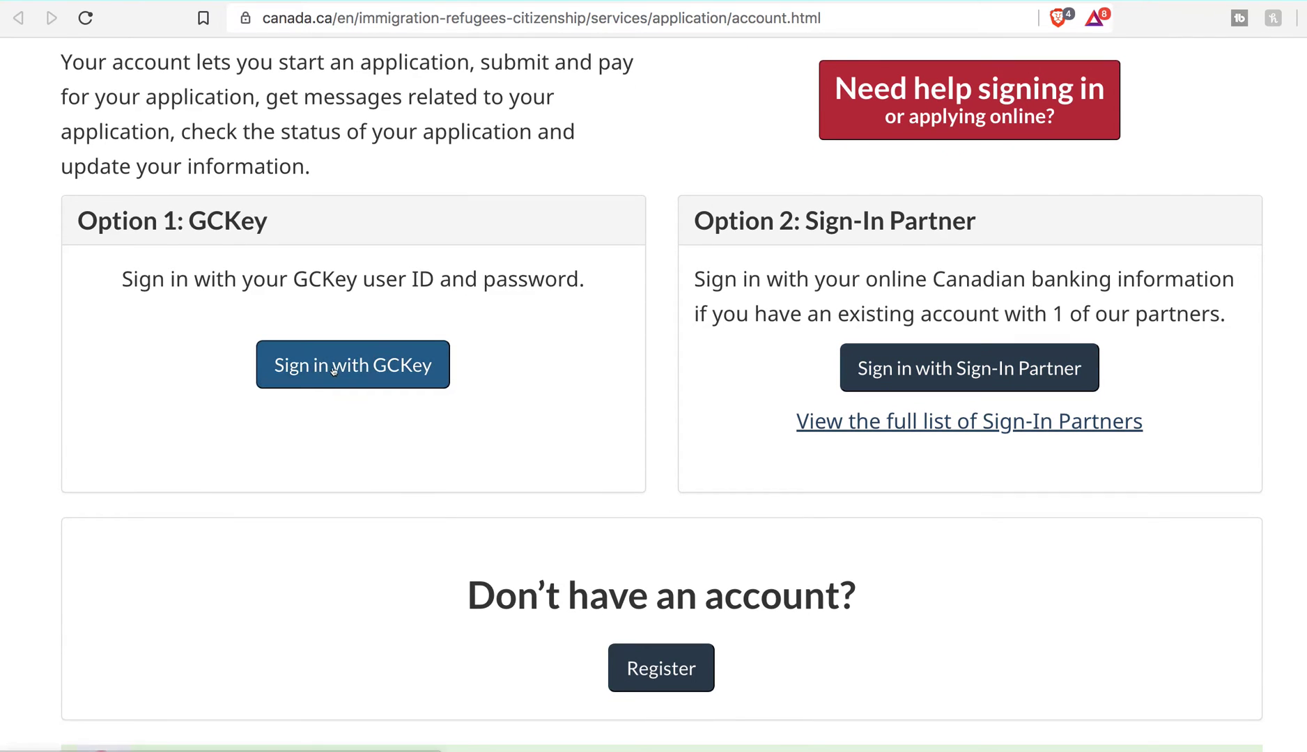
Access the IRCC account through GCKey and review its submitted and unsubmitted application sections.
left_click(333, 371)
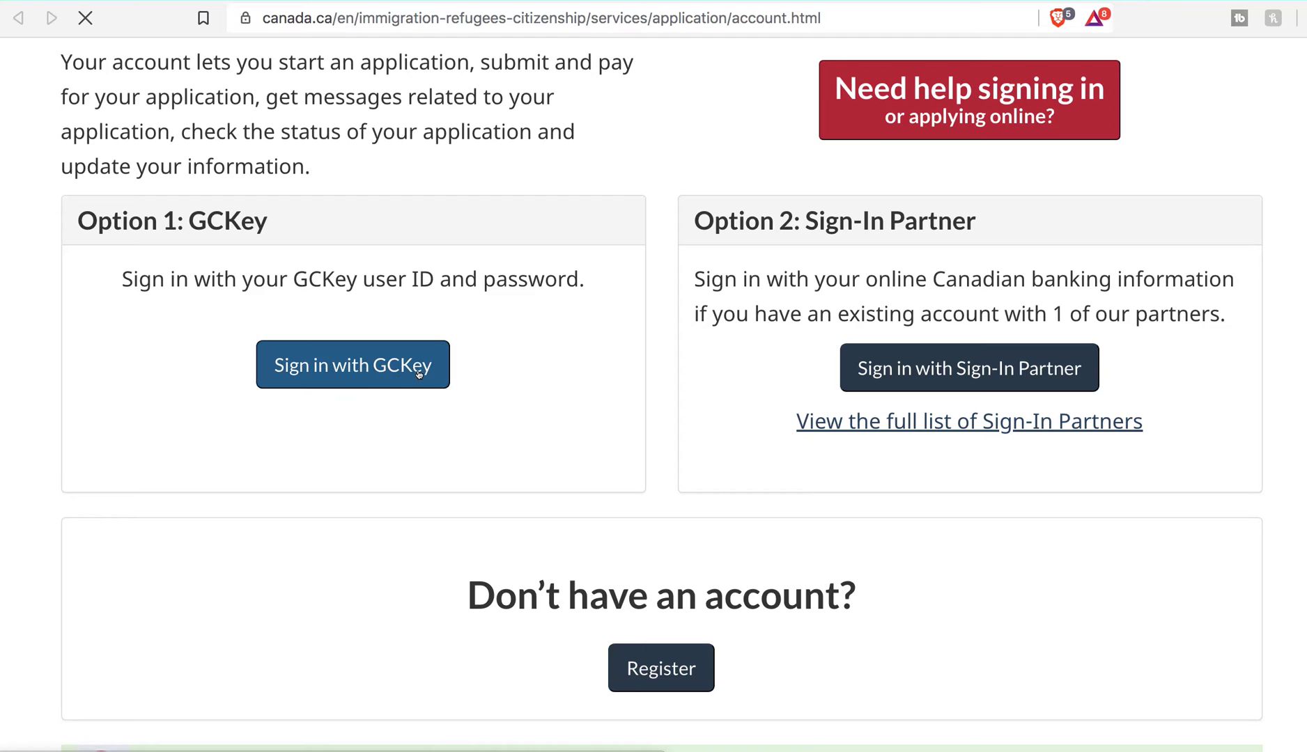
scroll(418, 374, "down", 5)
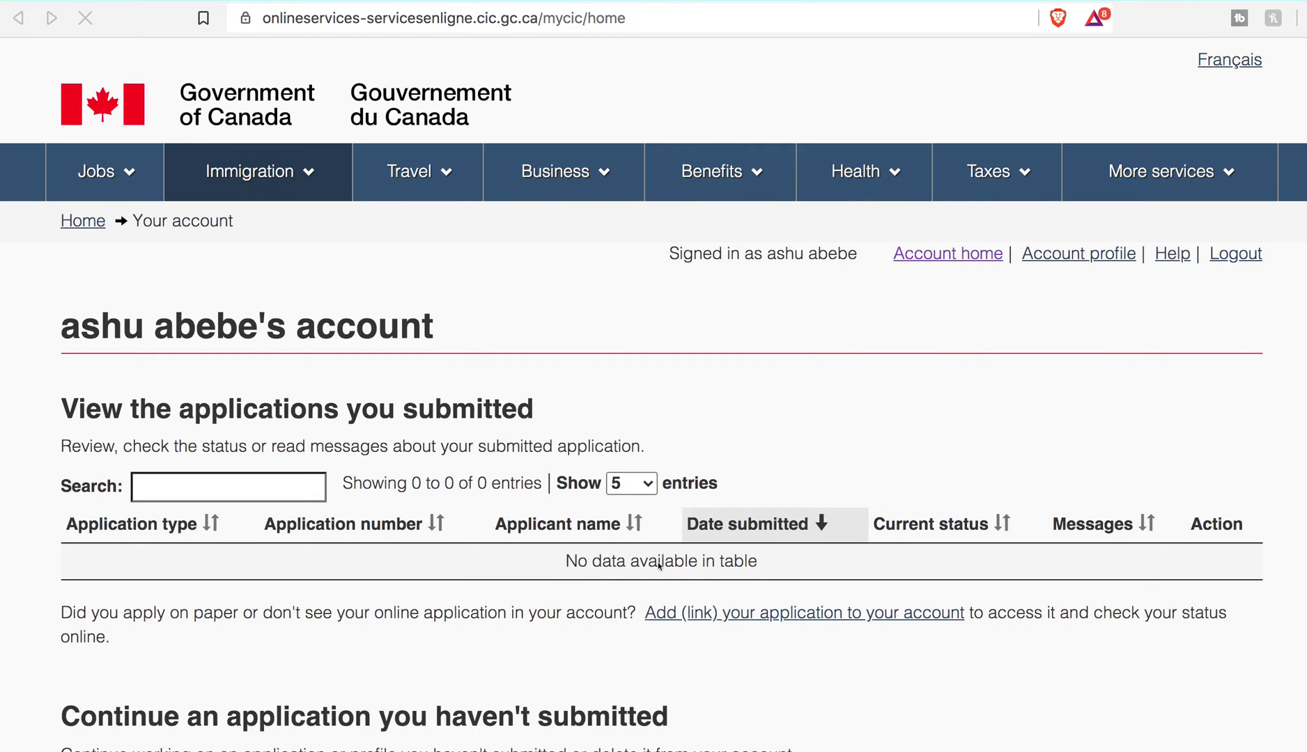
scroll(658, 566, "down", 5)
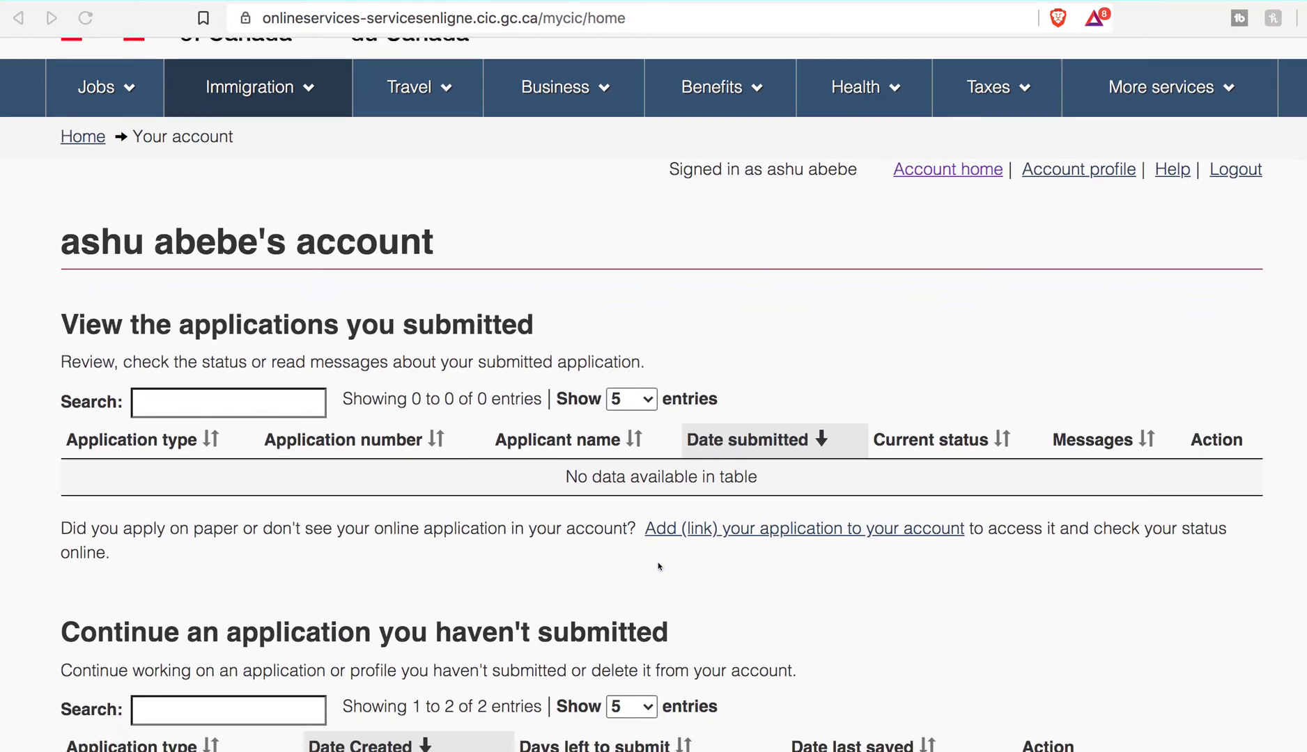
scroll(659, 566, "up", 5)
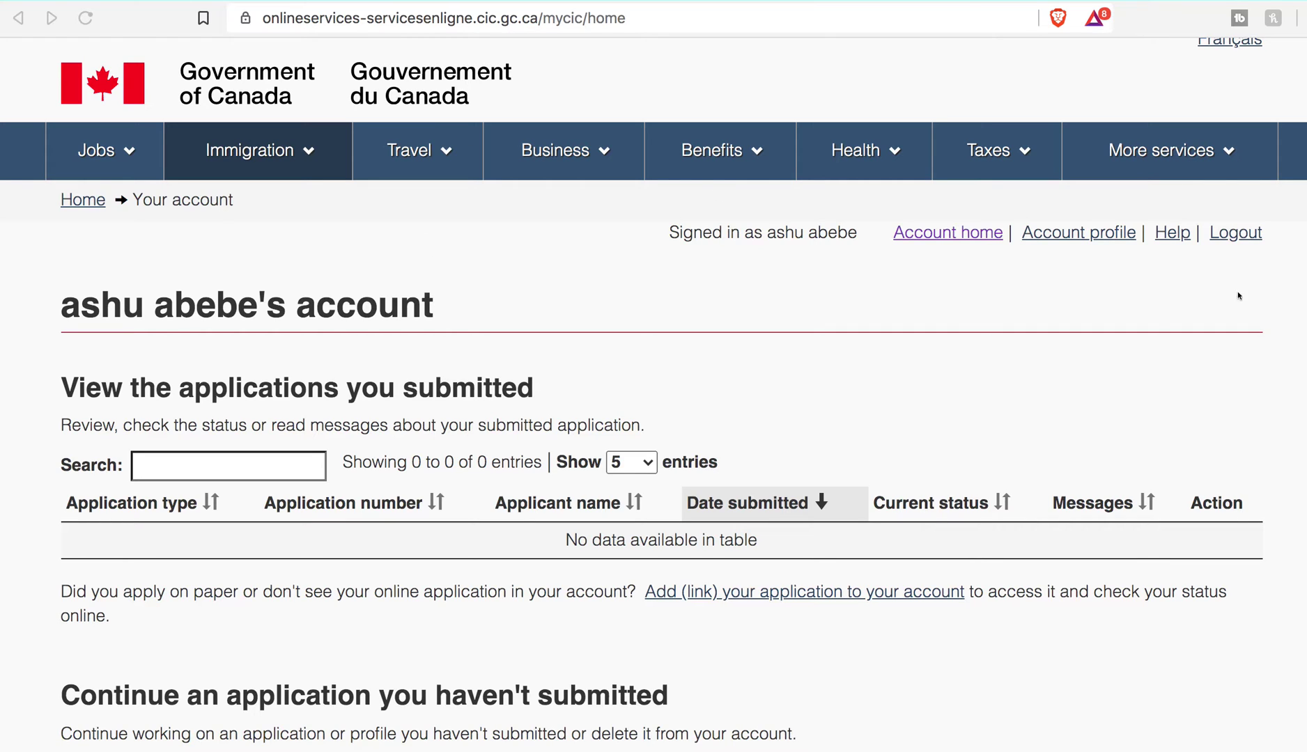
Log out of the IRCC account and choose English on the Immigration and citizenship landing page.
left_click(1227, 234)
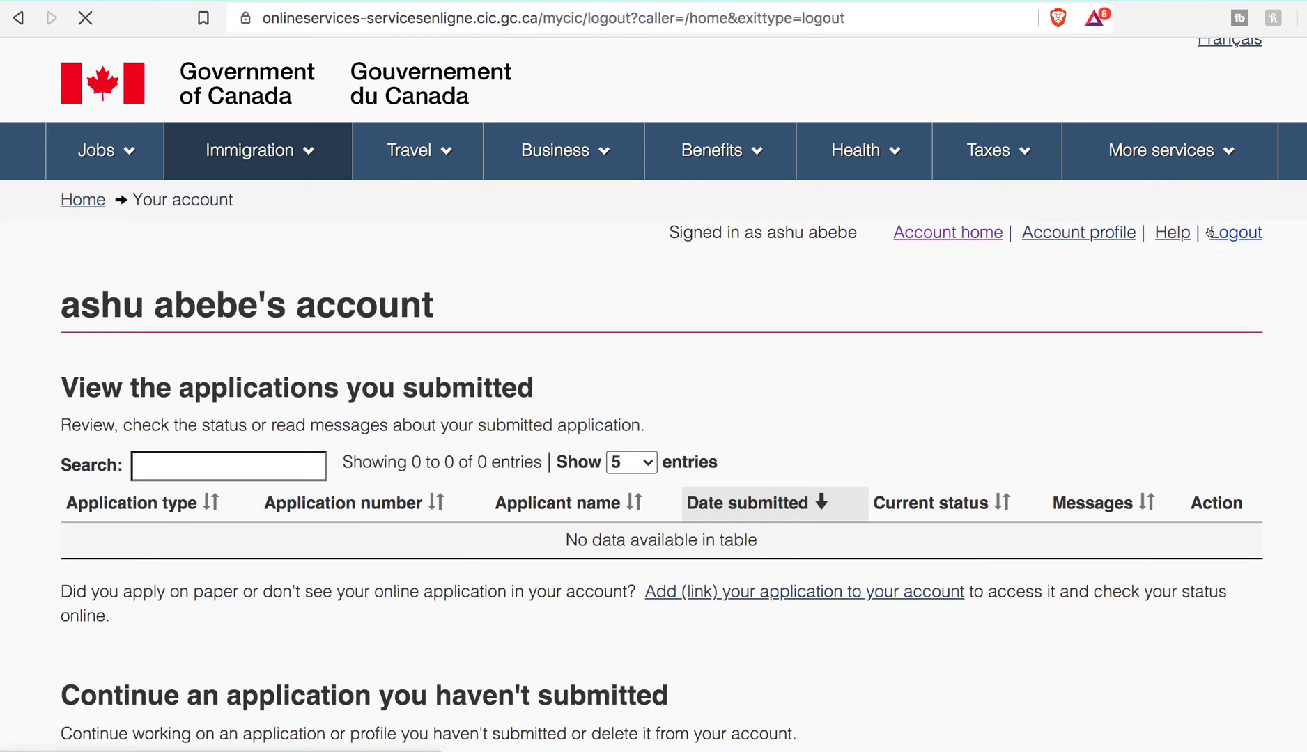
scroll(427, 340, "down", 2)
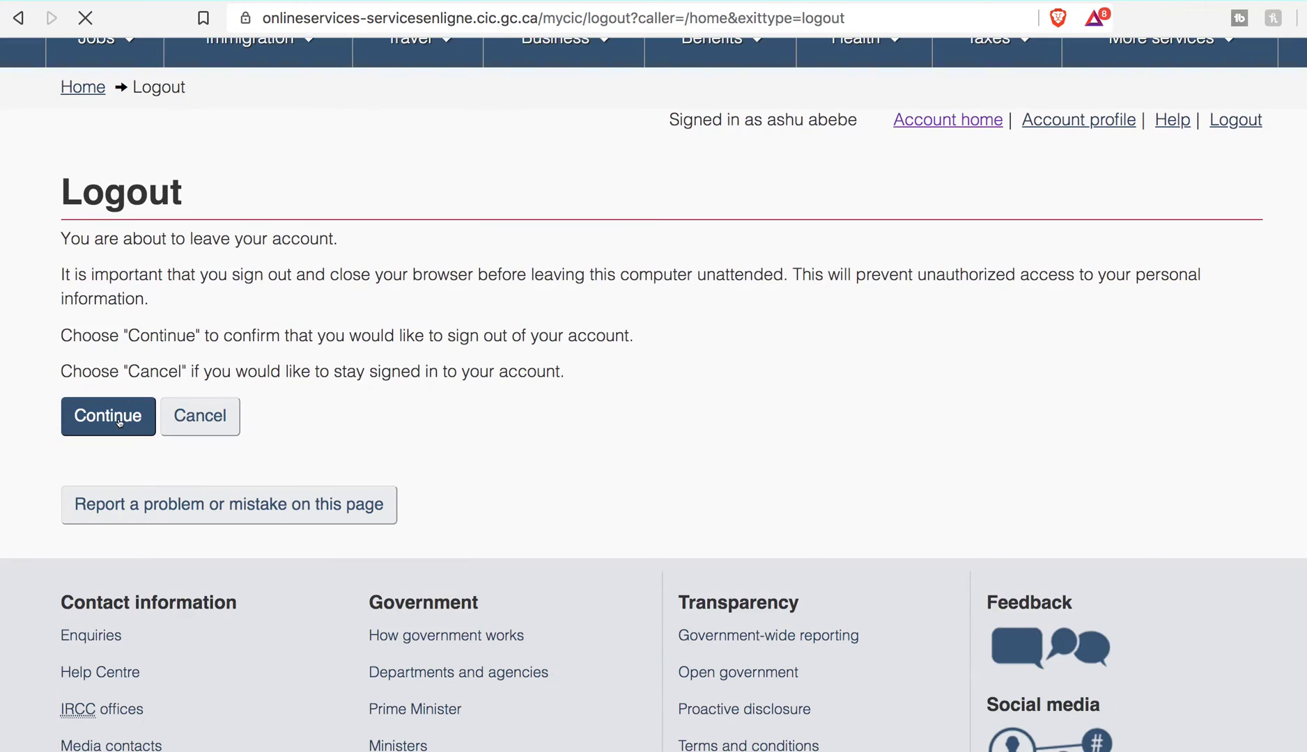
left_click(126, 426)
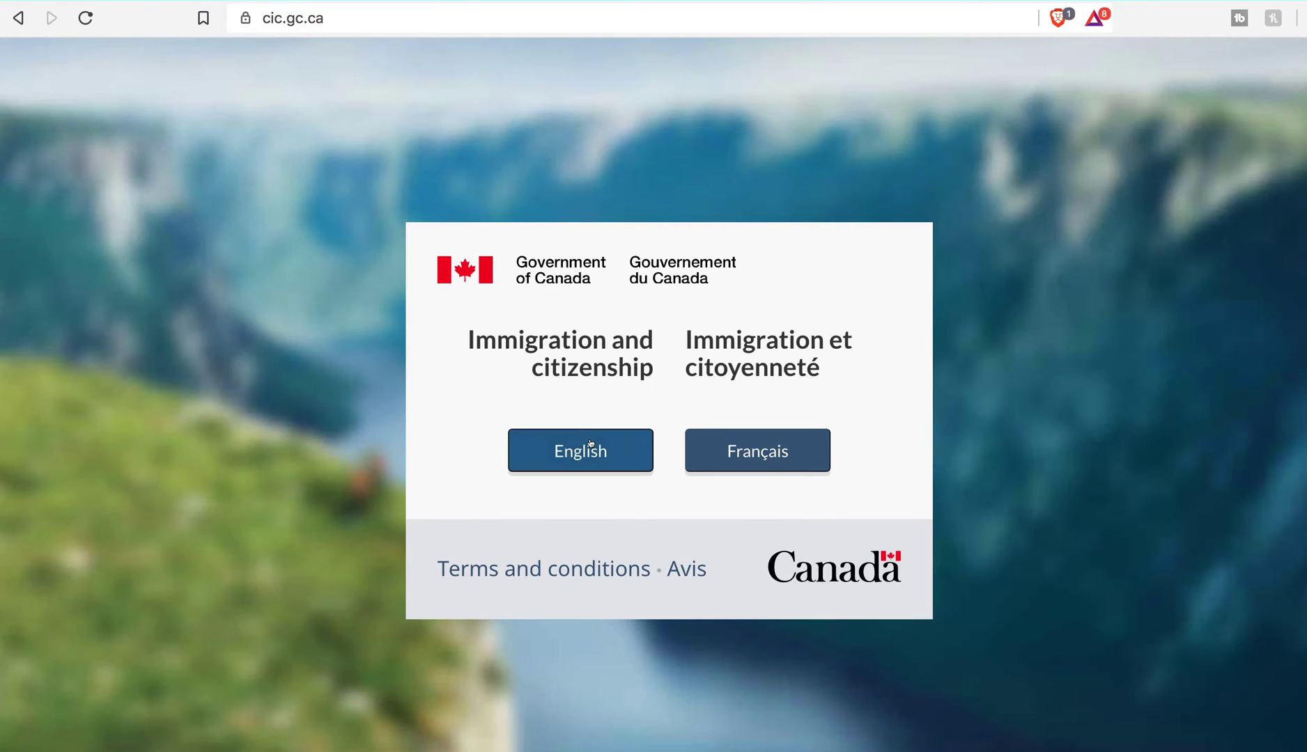
left_click(587, 445)
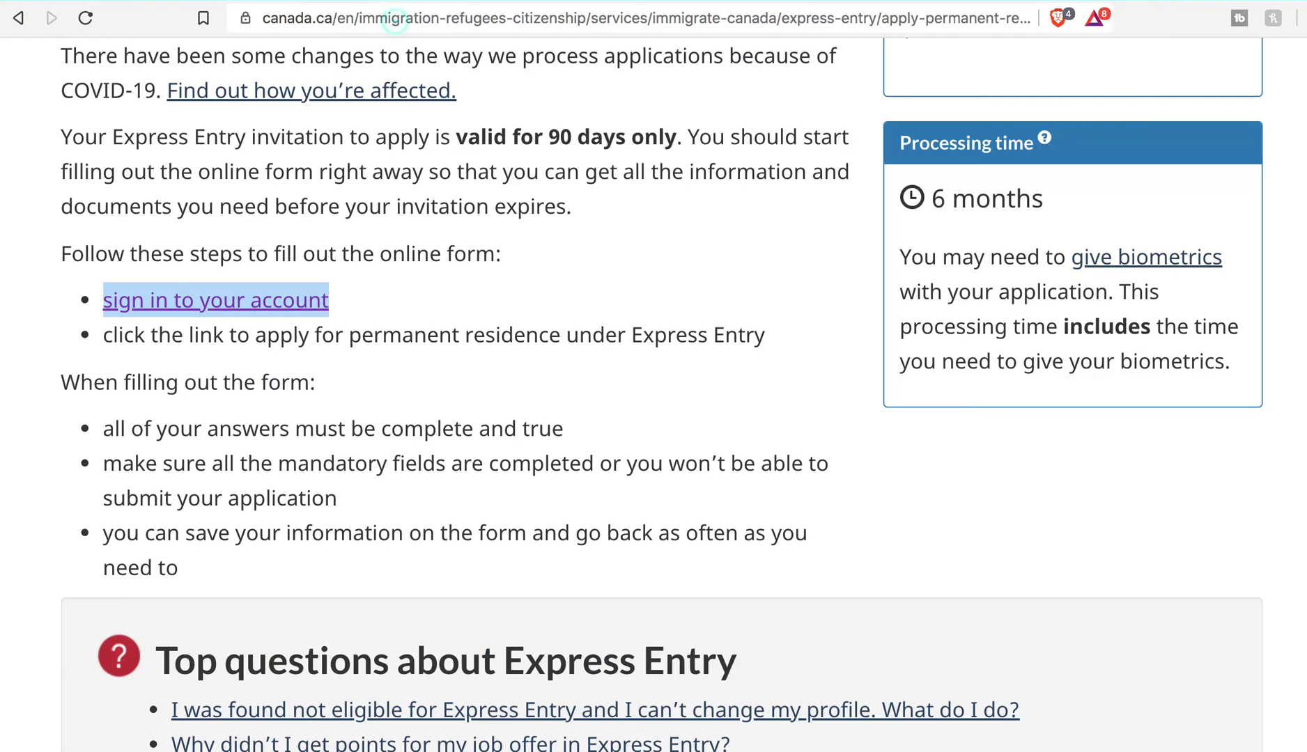
Follow the account sign-in link again, choose the GCKey option and check the username field on the Welcome to GCKey page.
left_click(251, 301)
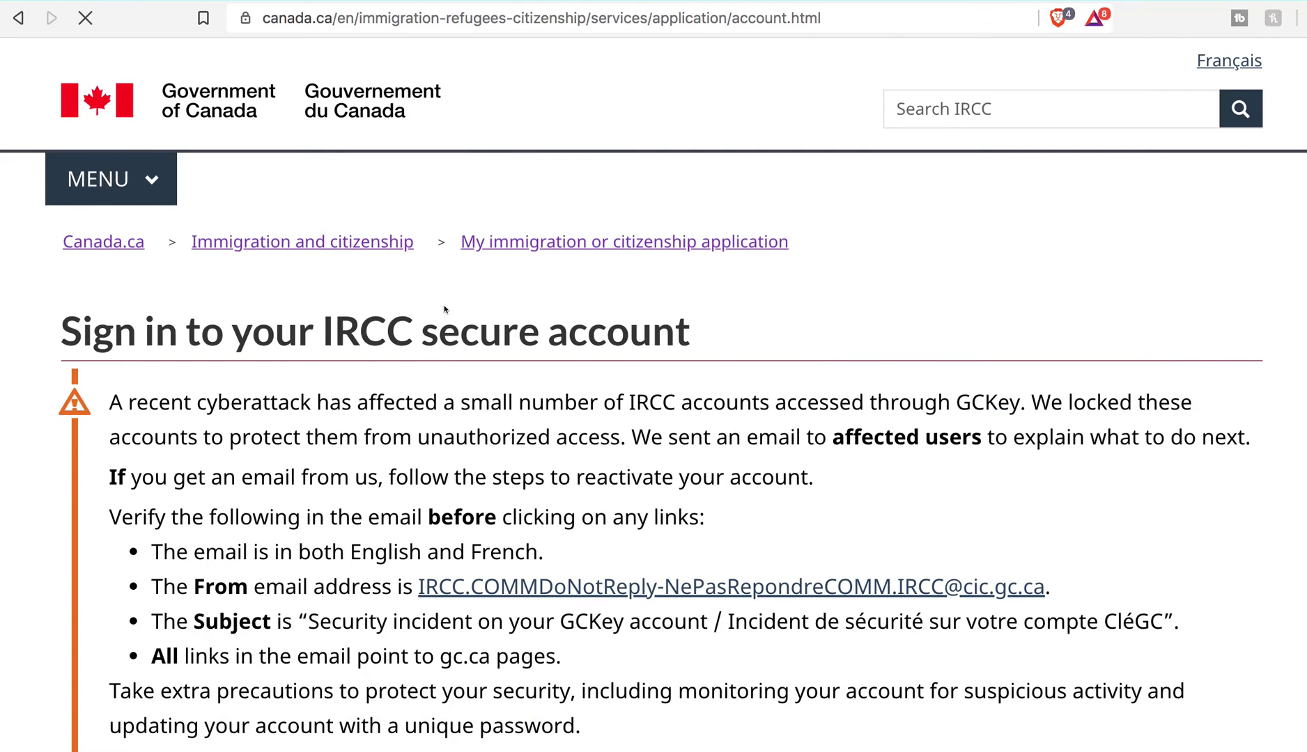
scroll(433, 391, "down", 6)
scroll(433, 391, "down", 4)
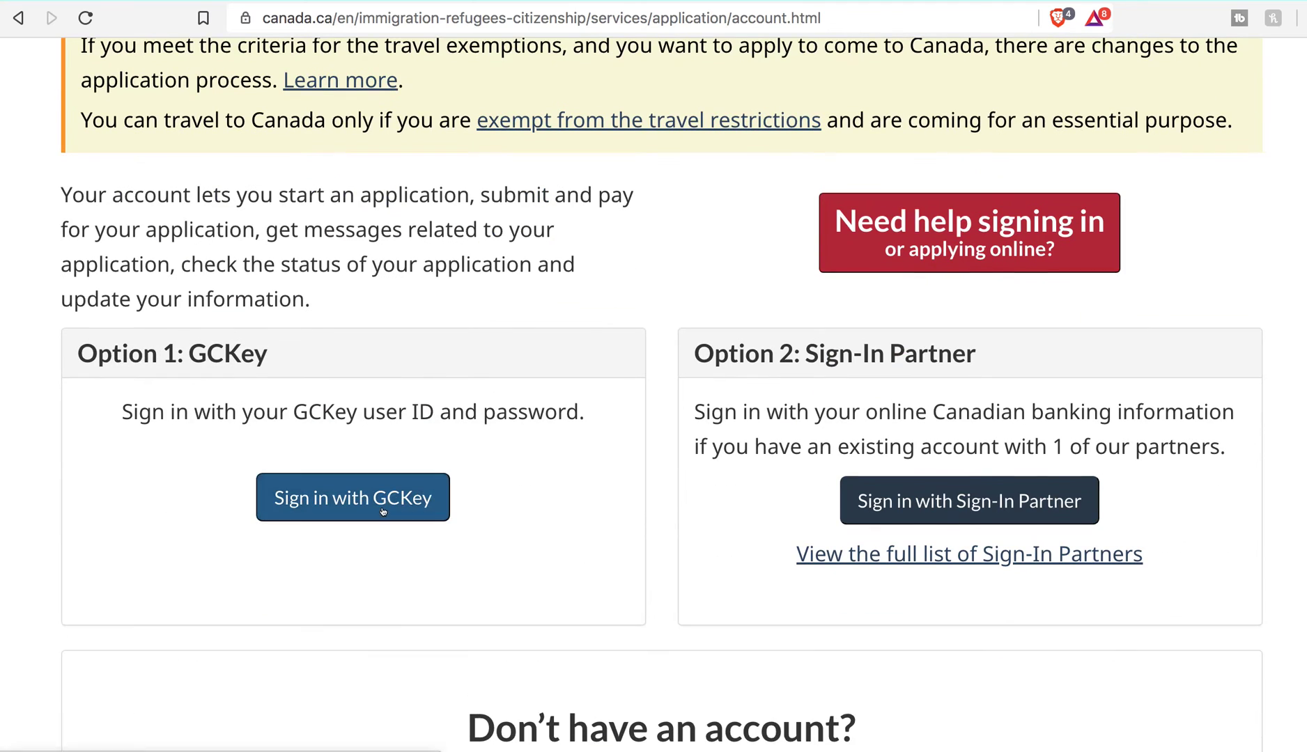
left_click(356, 495)
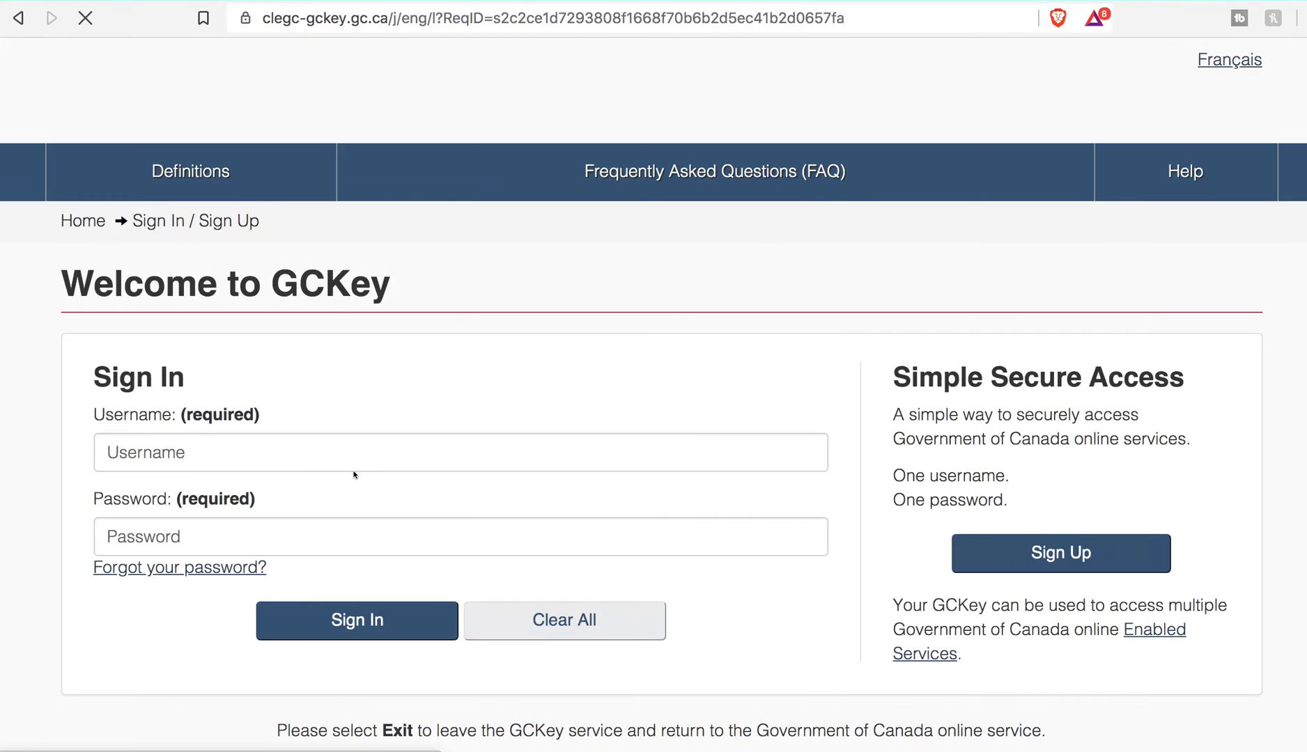
left_click(282, 452)
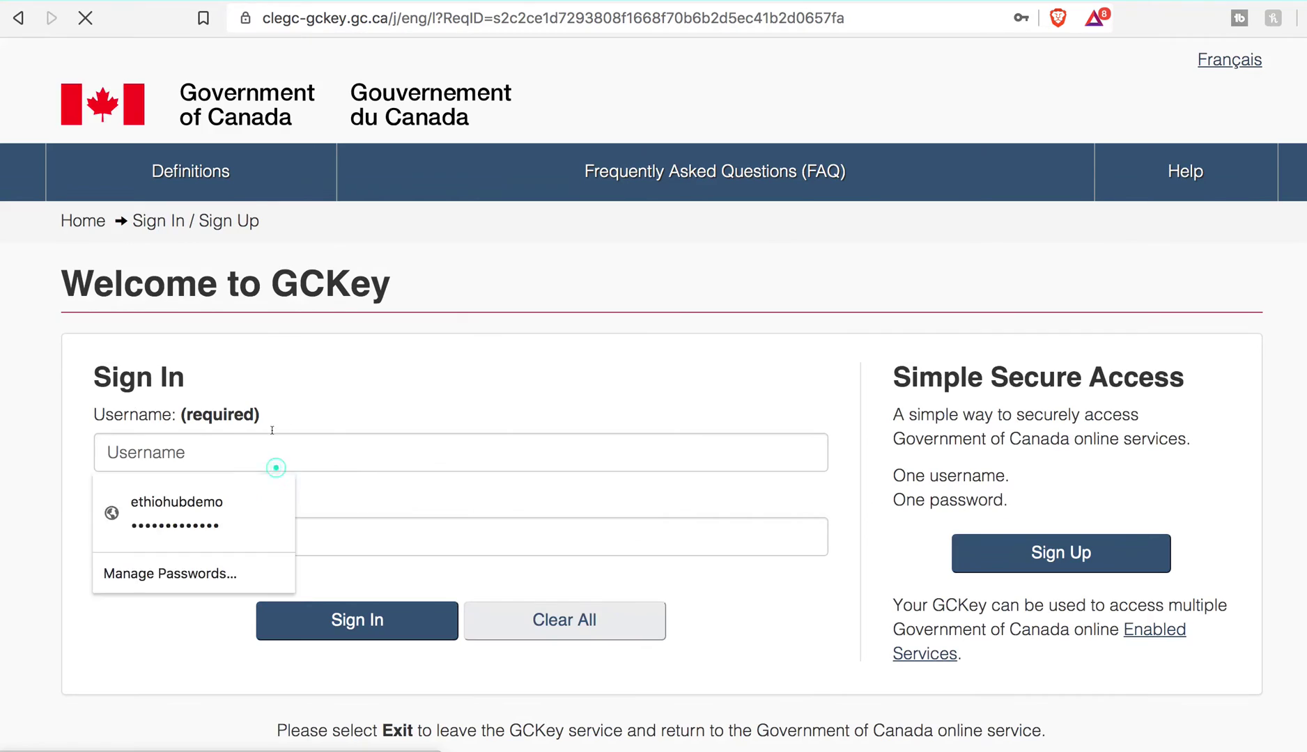
left_click(411, 404)
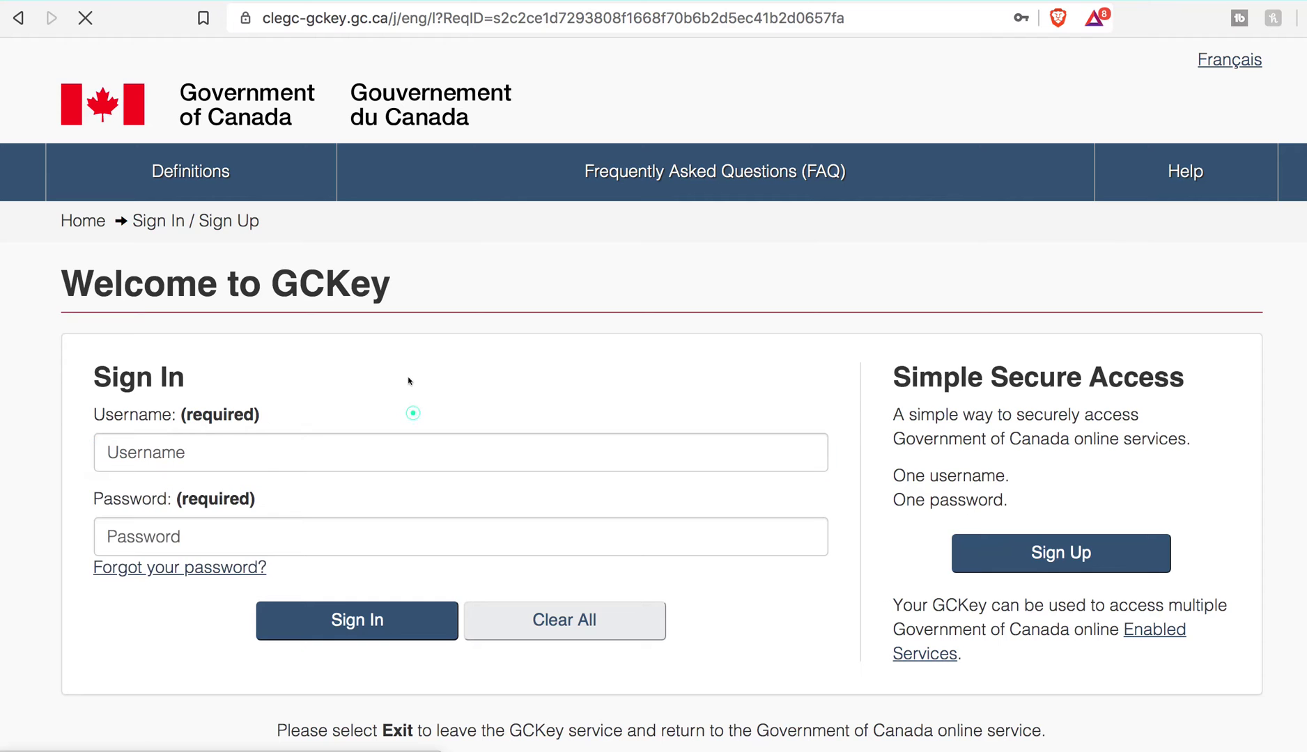
Start the GCKey sign-up, accept the Terms and Conditions and review the Create Your Username requirements.
left_click(1054, 554)
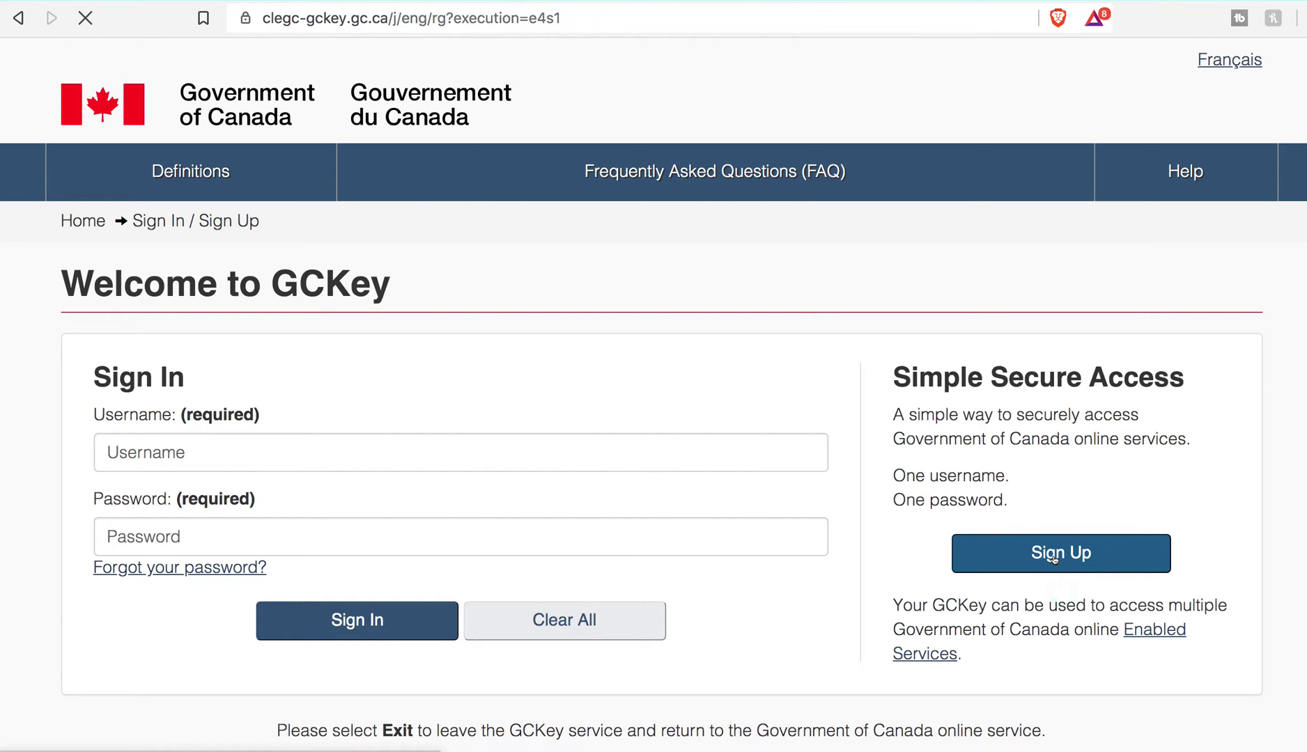
scroll(488, 418, "down", 5)
left_click(356, 423)
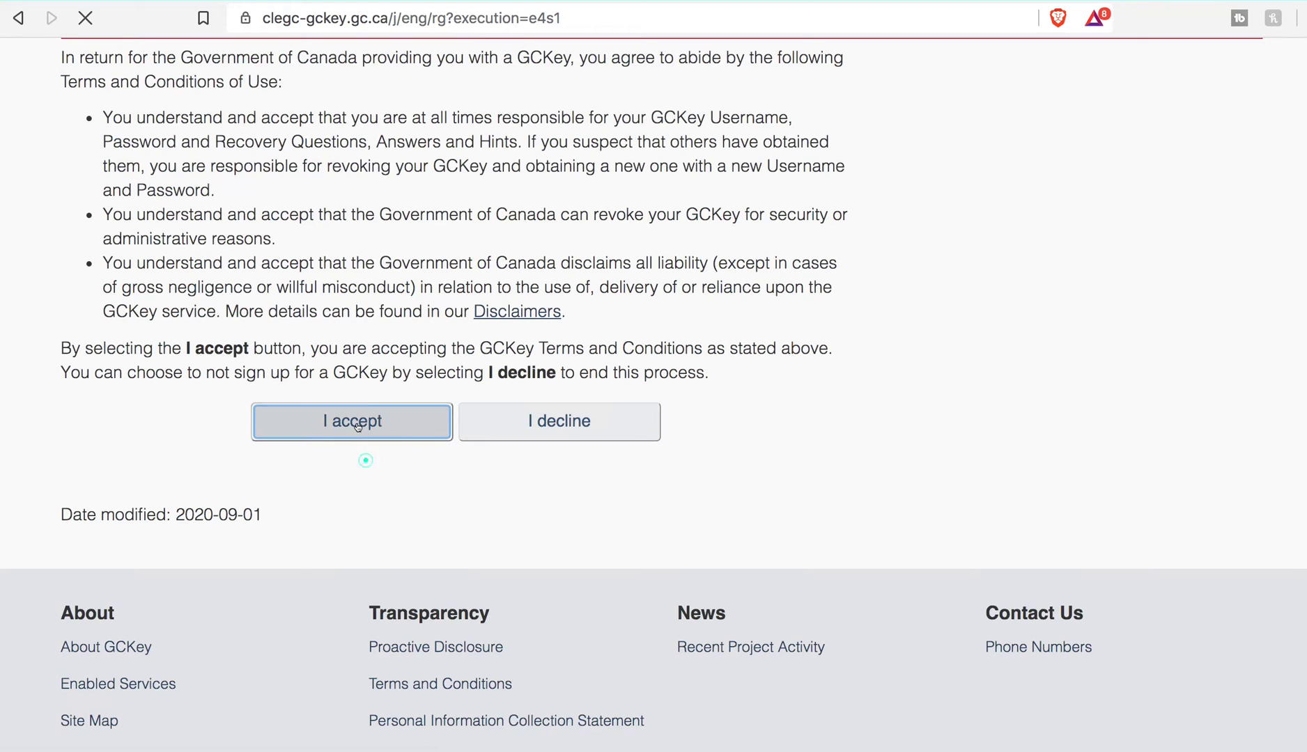
scroll(352, 501, "down", 2)
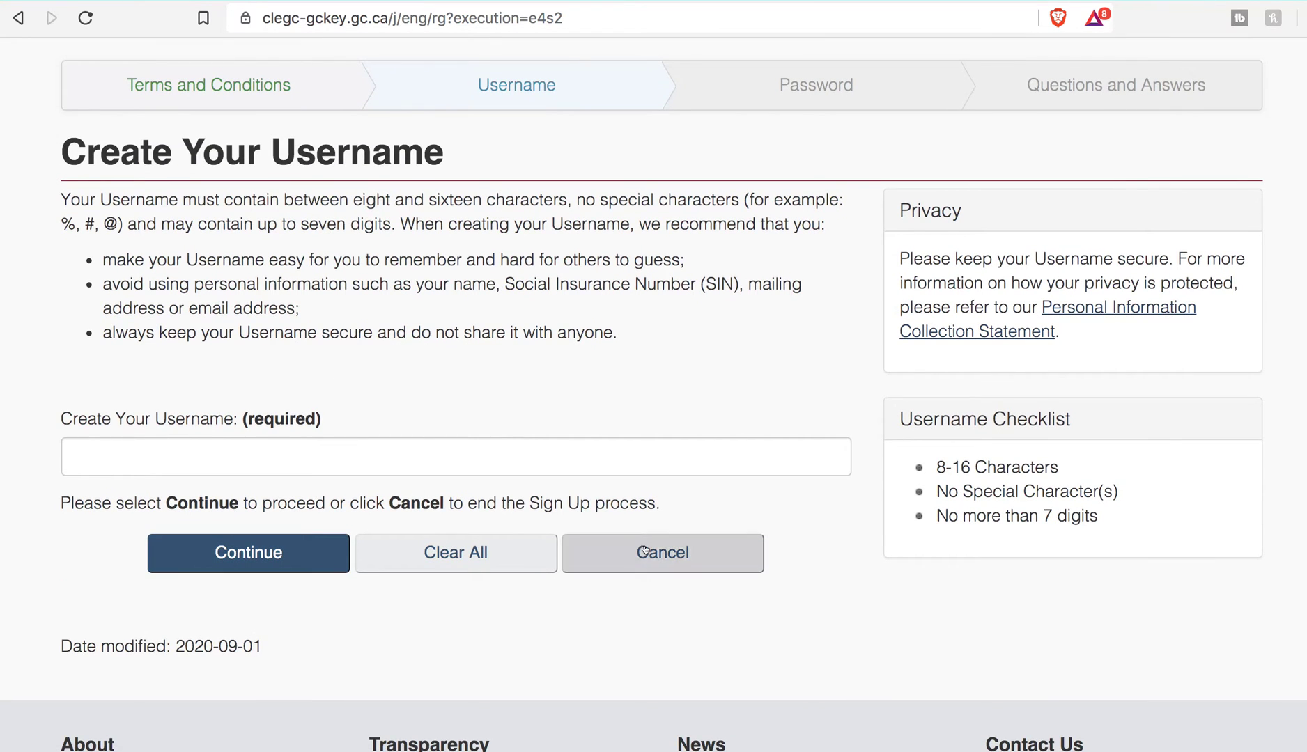
Leave the username creation page for the Welcome to GCKey page and sign in with the saved username and password.
left_click(18, 17)
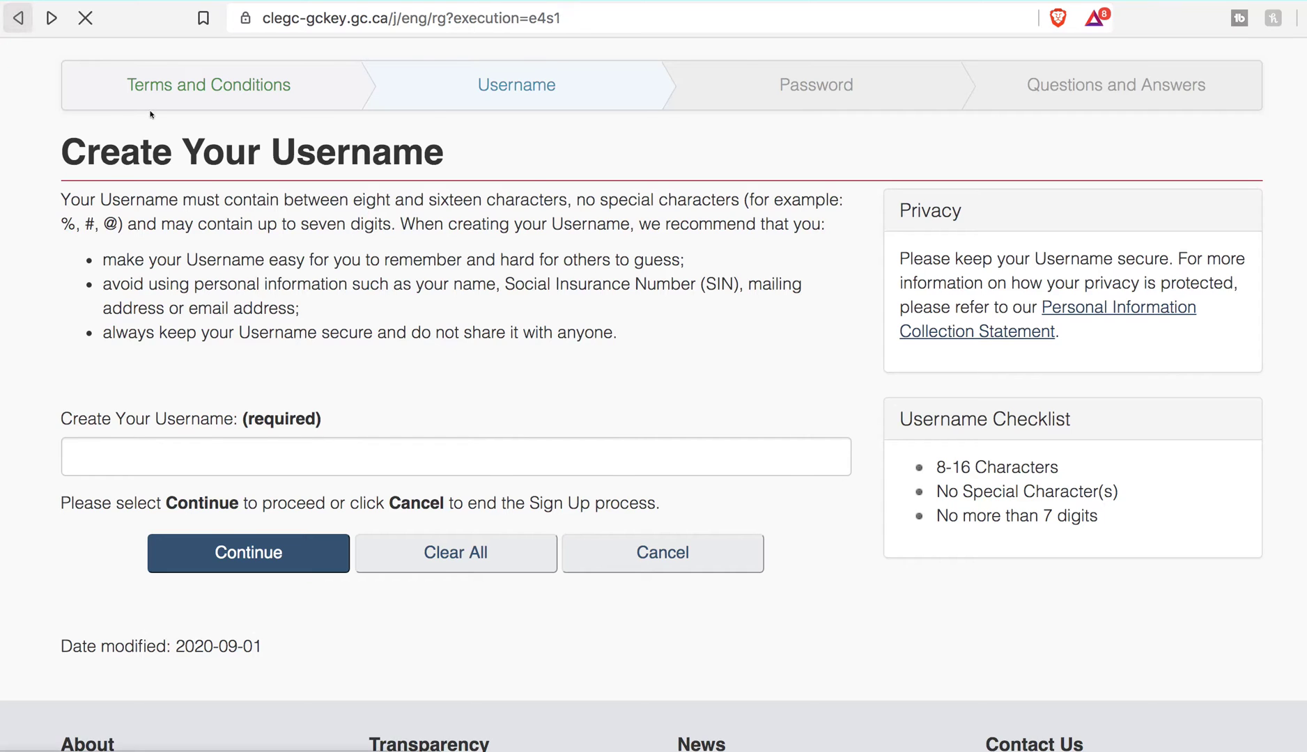
left_click(18, 17)
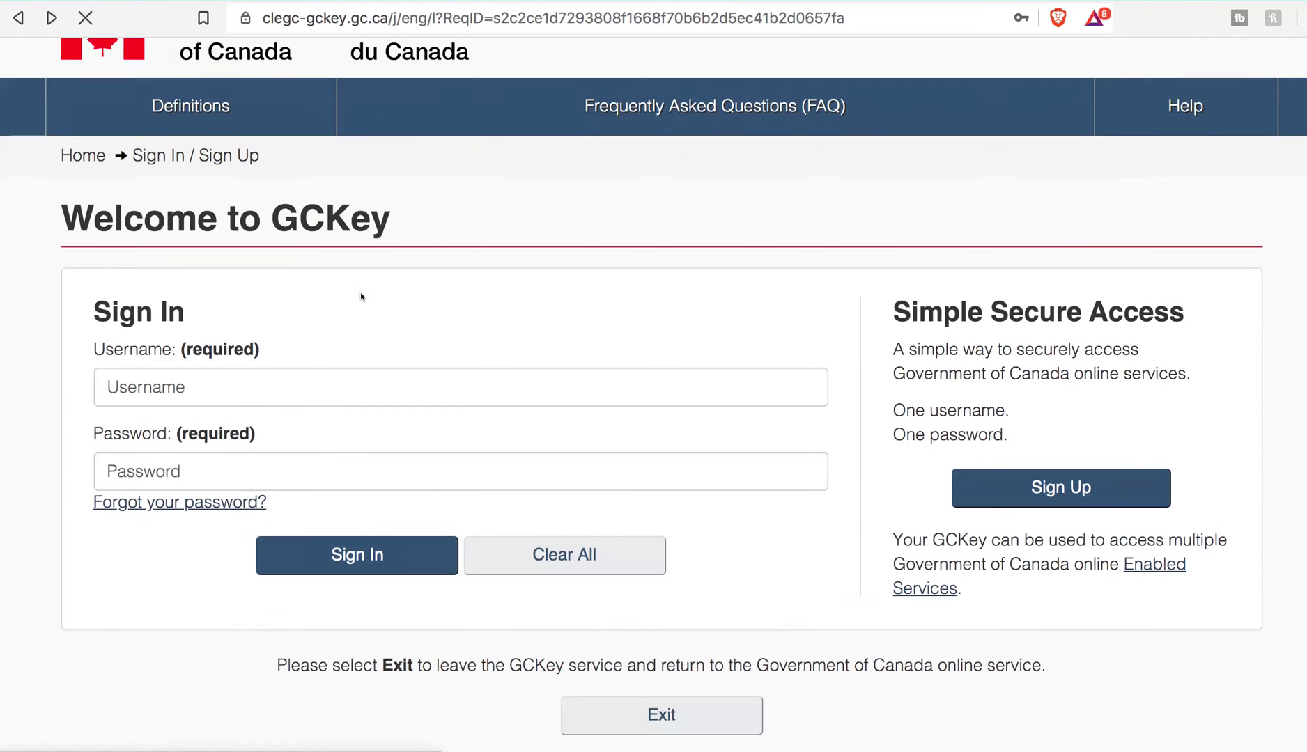
scroll(359, 295, "down", 3)
left_click(328, 278)
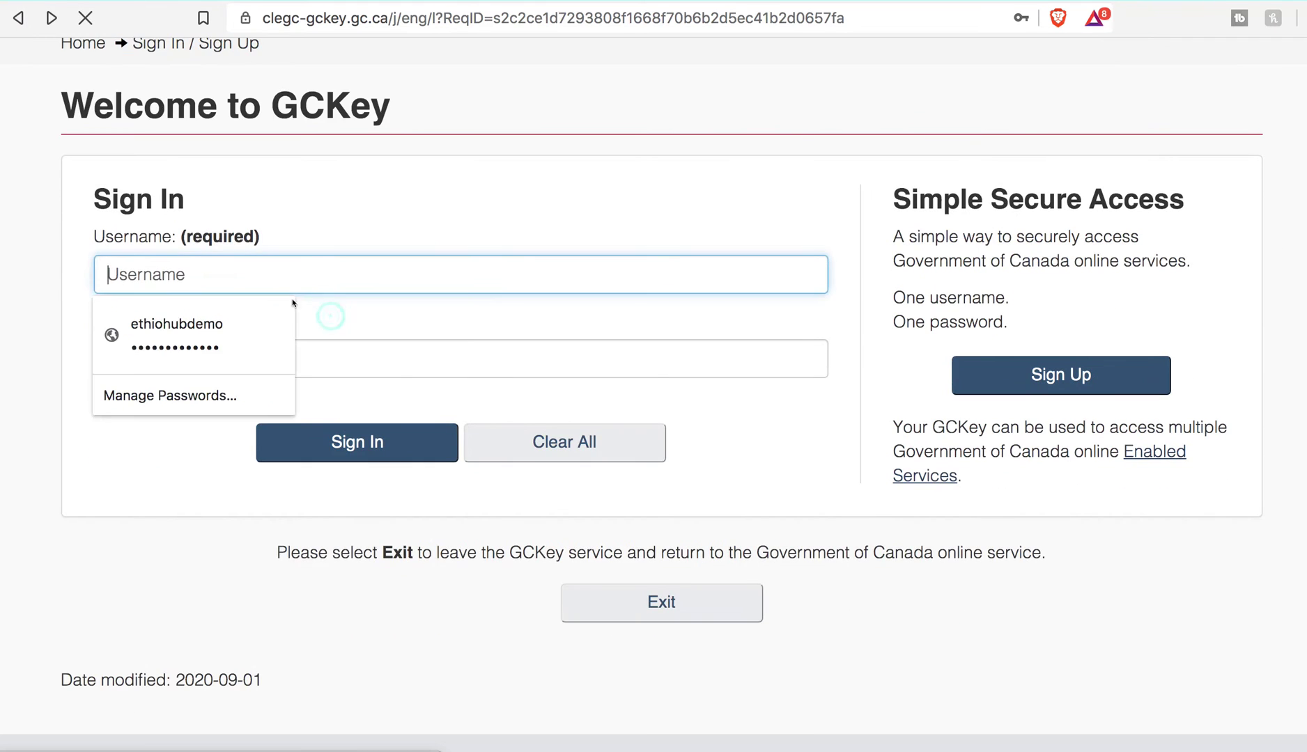
left_click(271, 335)
left_click(330, 440)
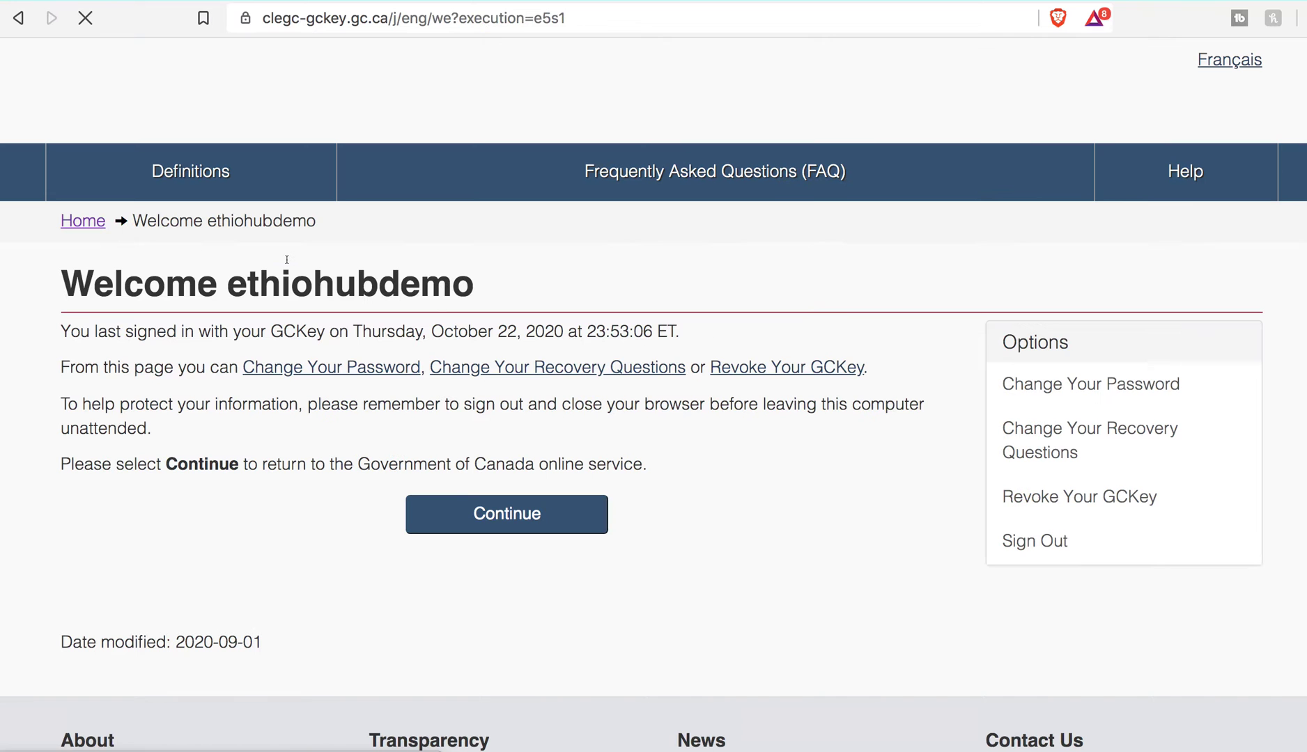
Continue from the GCKey welcome page to the IRCC account and review its unsubmitted applications and Start an application options.
scroll(481, 474, "down", 2)
left_click(503, 399)
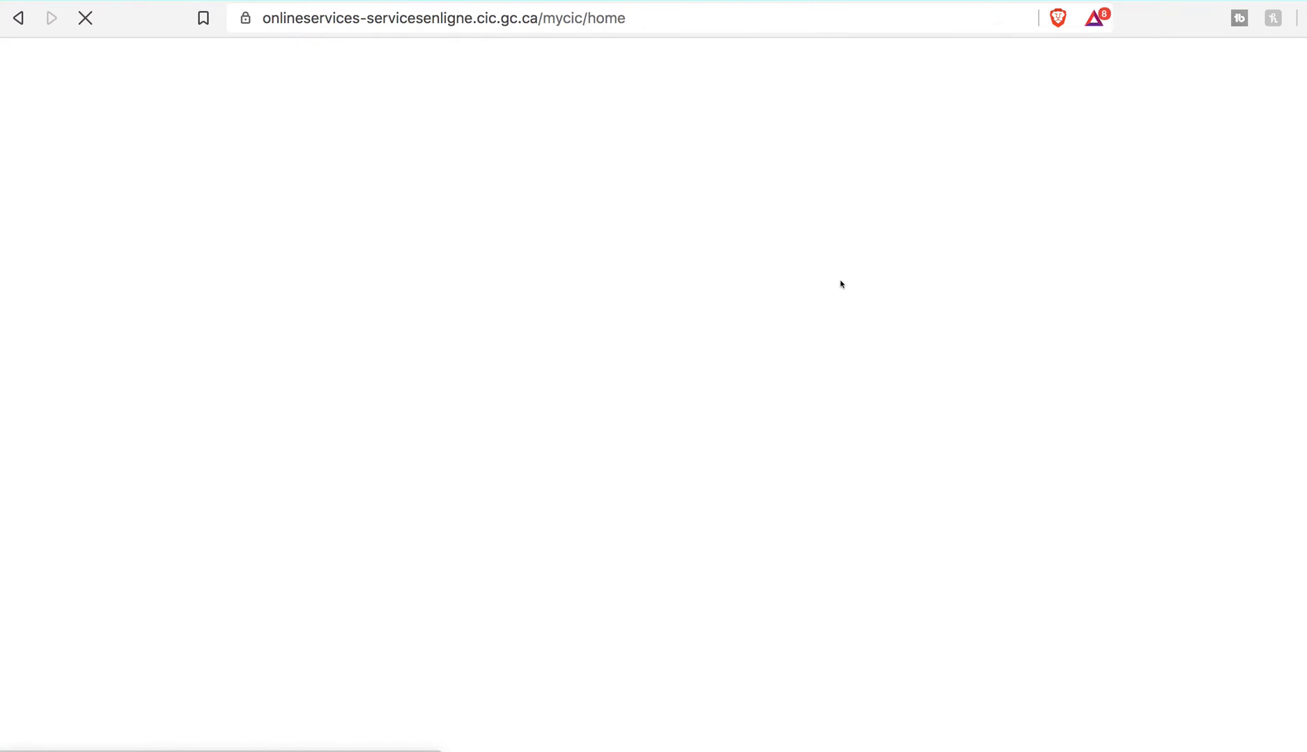
scroll(681, 537, "down", 3)
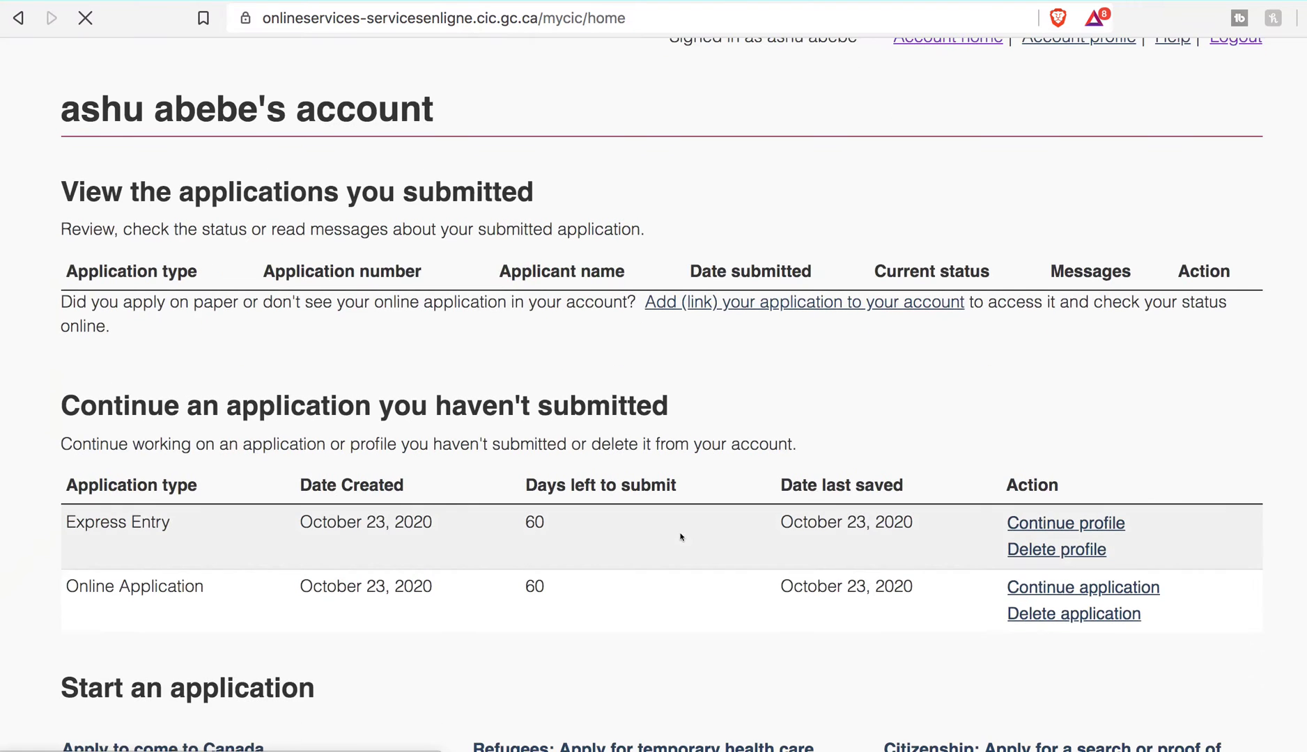
scroll(516, 458, "down", 2)
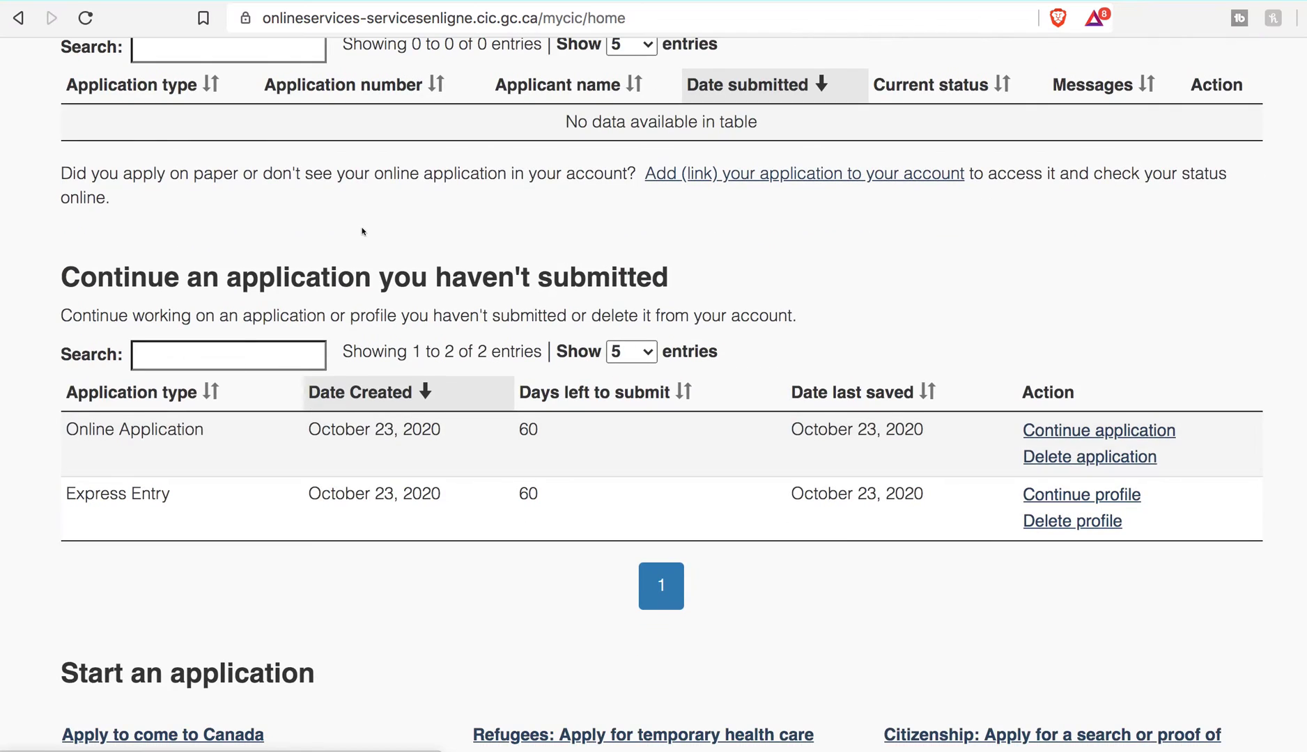
scroll(362, 231, "down", 7)
scroll(422, 257, "up", 3)
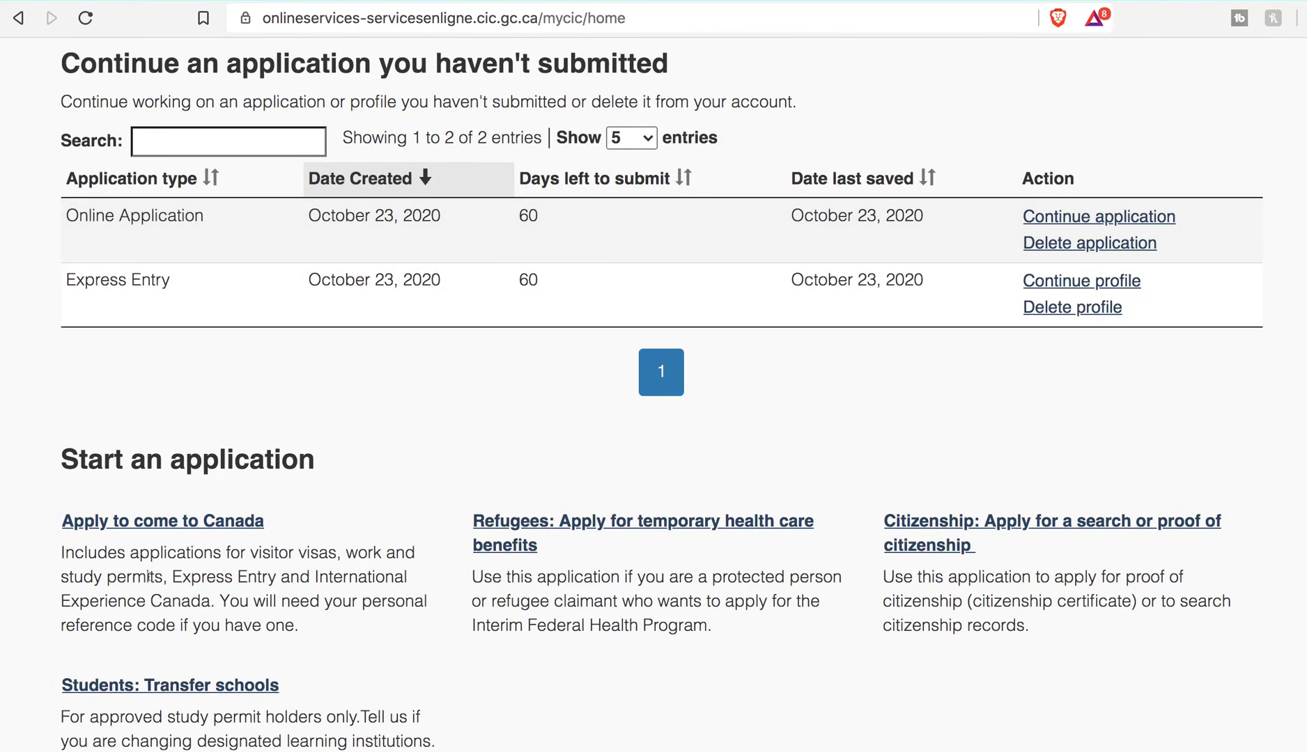
Open Apply to come to Canada, review the Personal Reference Code options and cancel back to the account home.
left_click(128, 524)
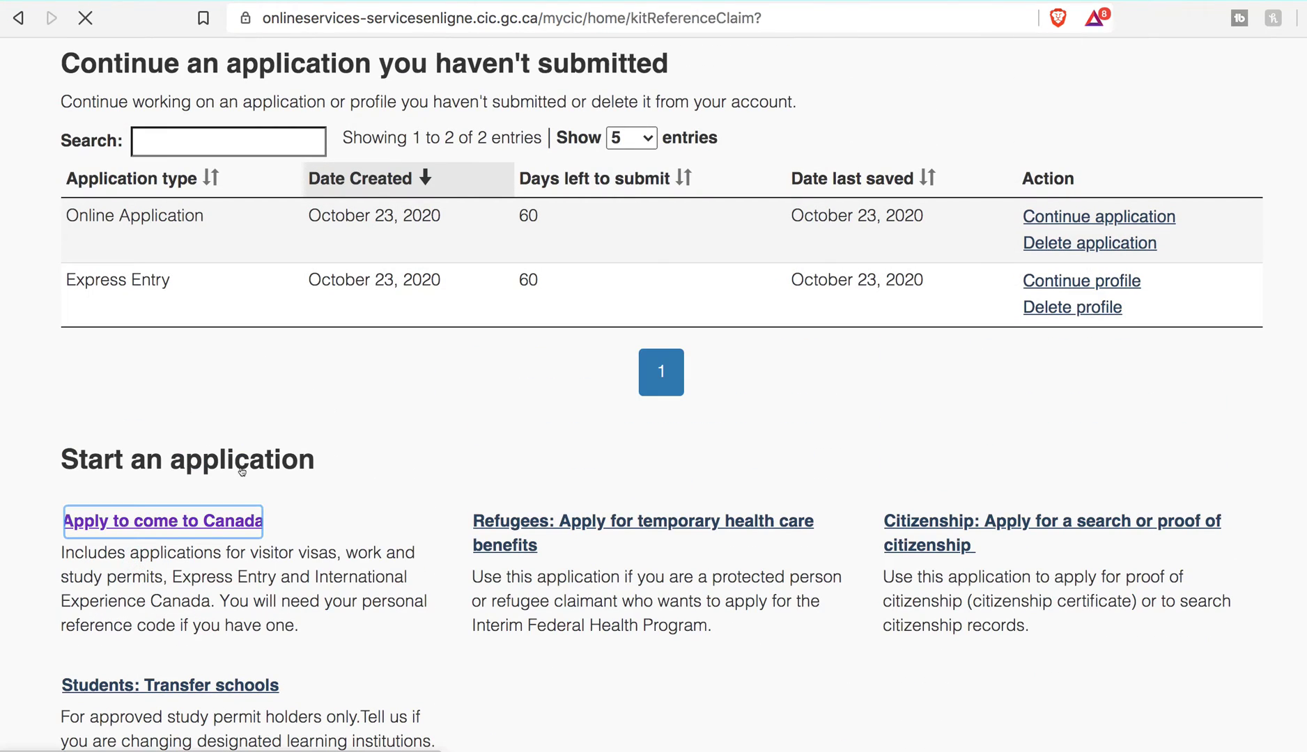
scroll(246, 476, "down", 5)
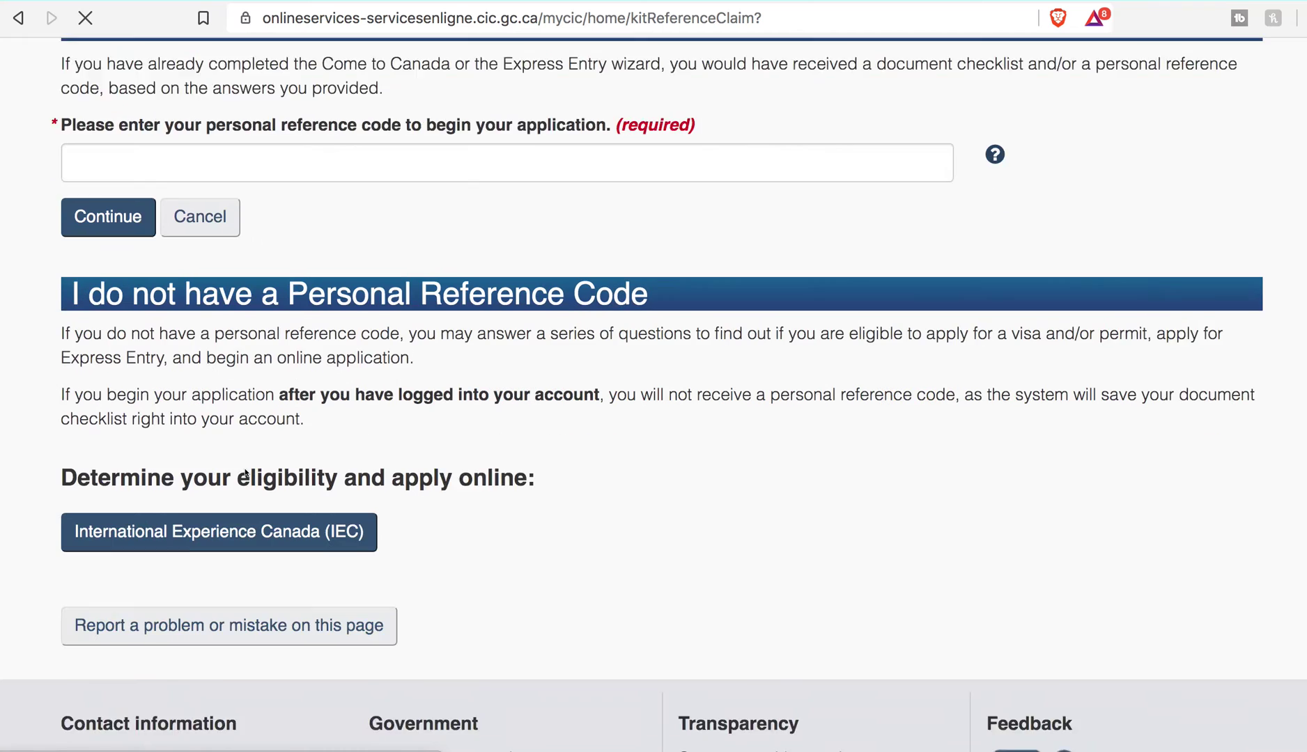
scroll(245, 476, "down", 2)
scroll(262, 334, "up", 2)
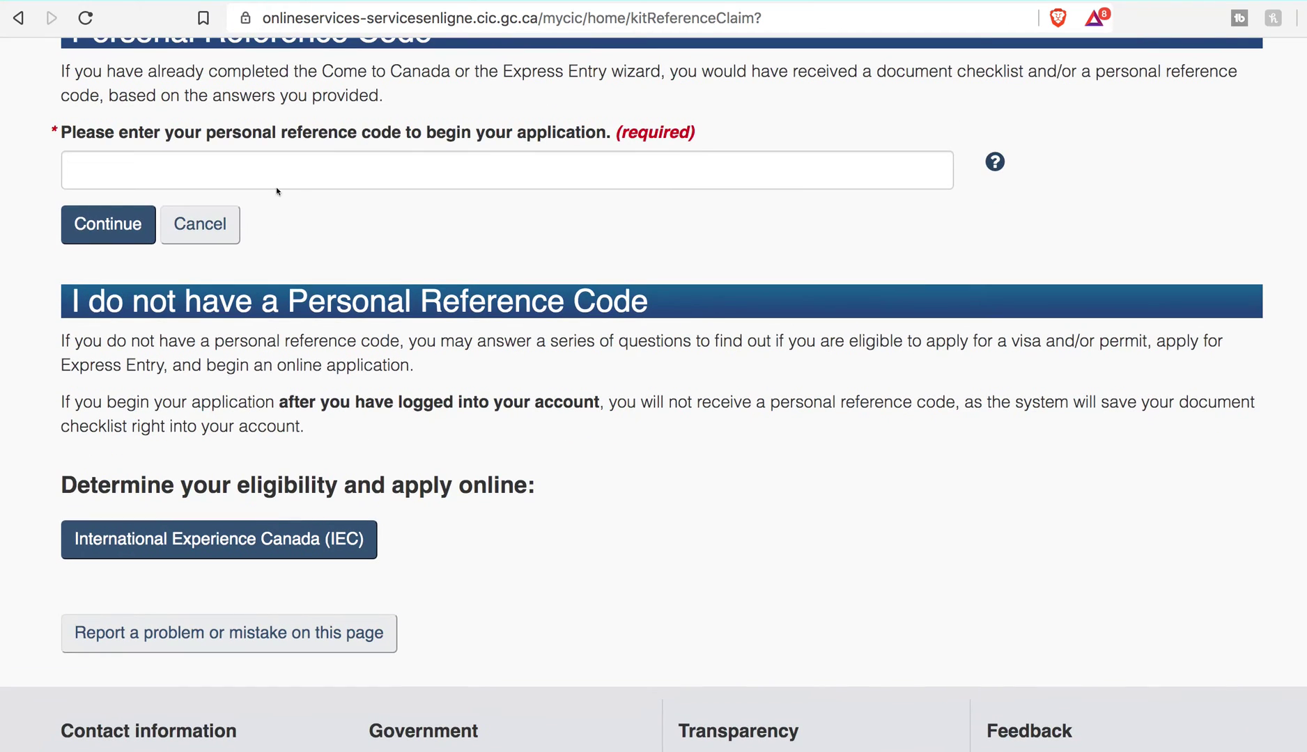
left_click(276, 186)
scroll(326, 216, "down", 1)
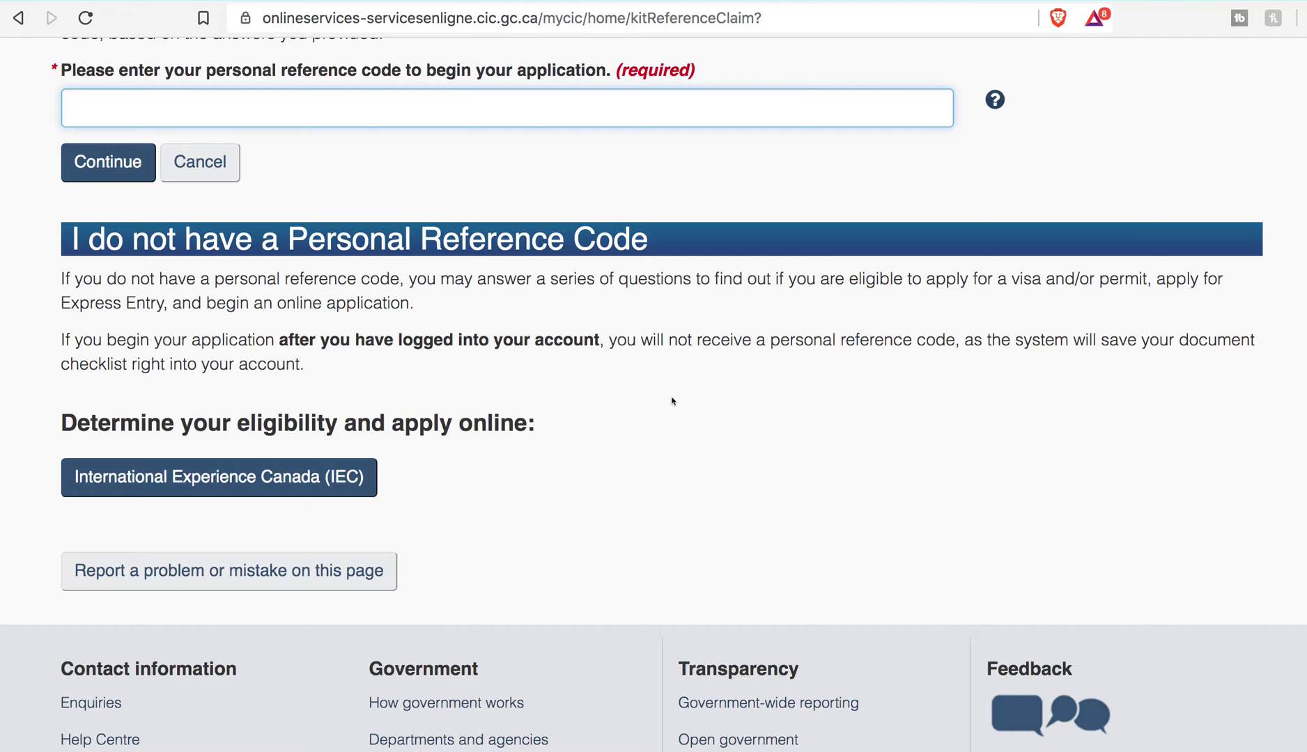
scroll(612, 525, "up", 6)
left_click(184, 619)
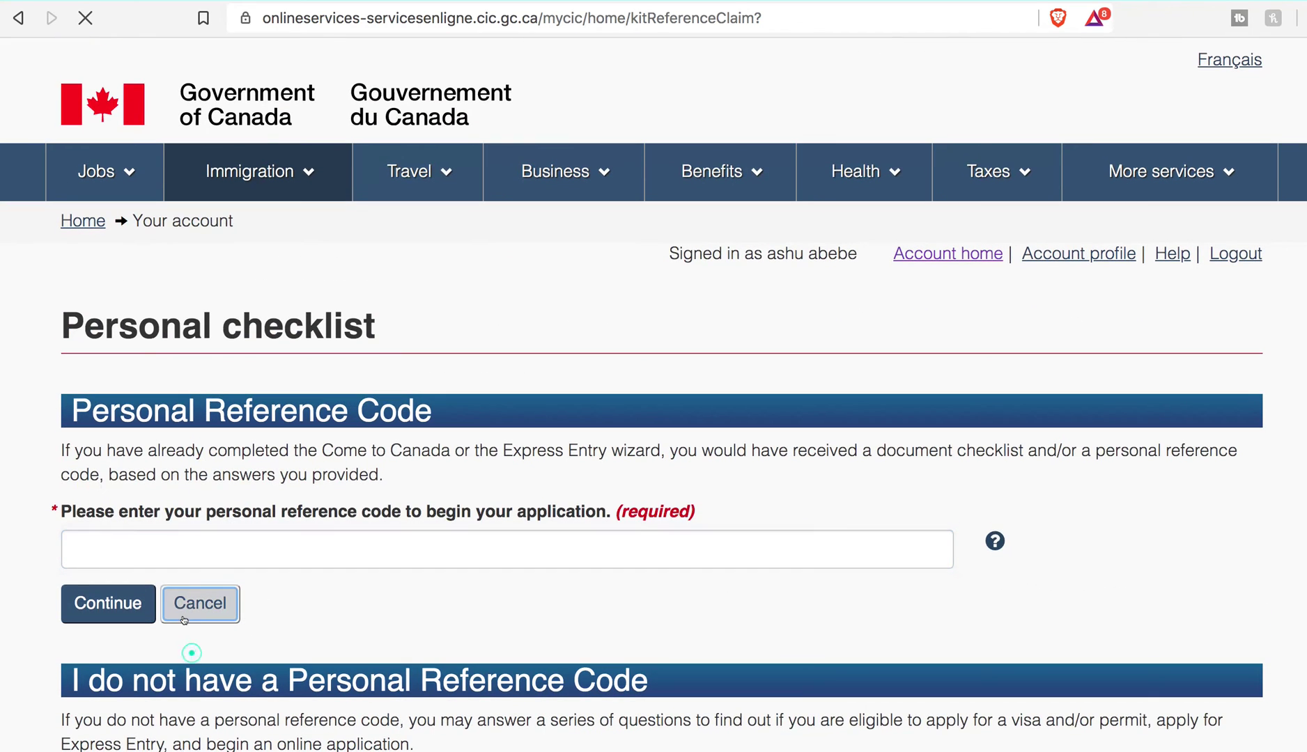
Continue the unsubmitted Express Entry profile from the account's list of applications.
scroll(395, 486, "down", 4)
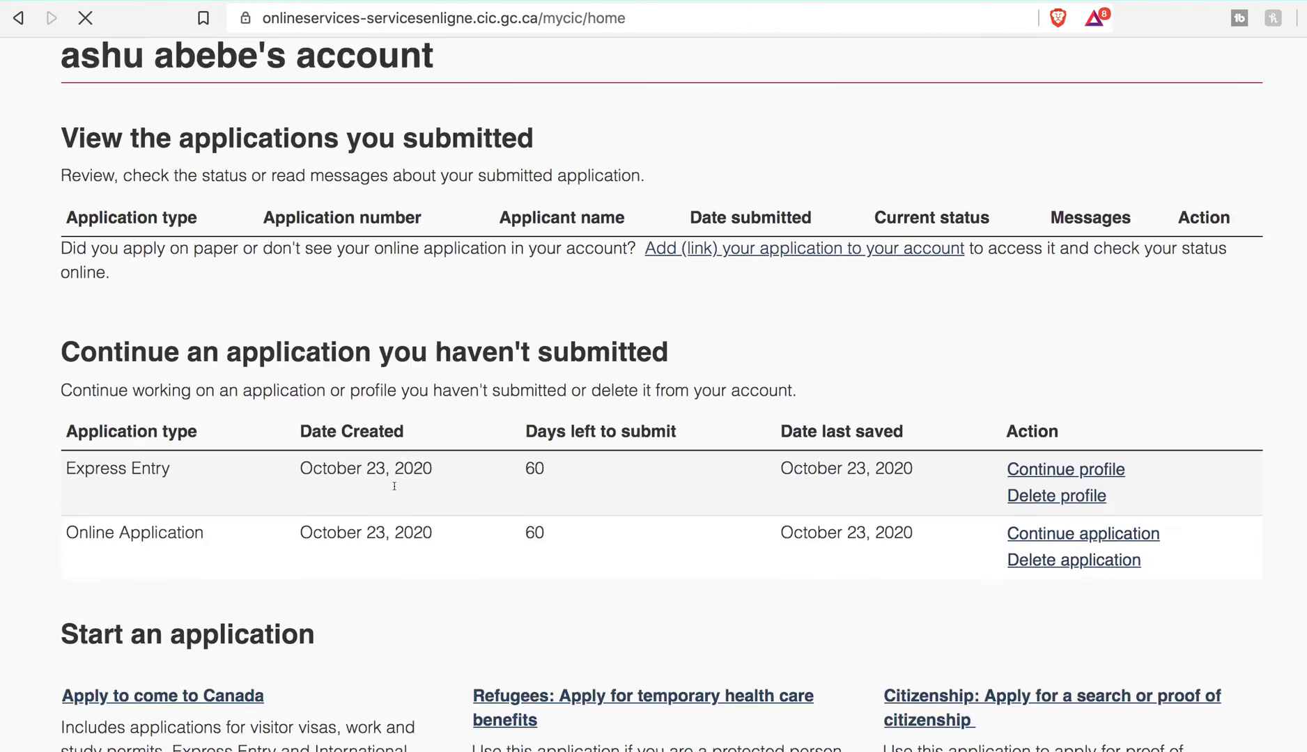
scroll(394, 486, "down", 2)
scroll(242, 545, "down", 1)
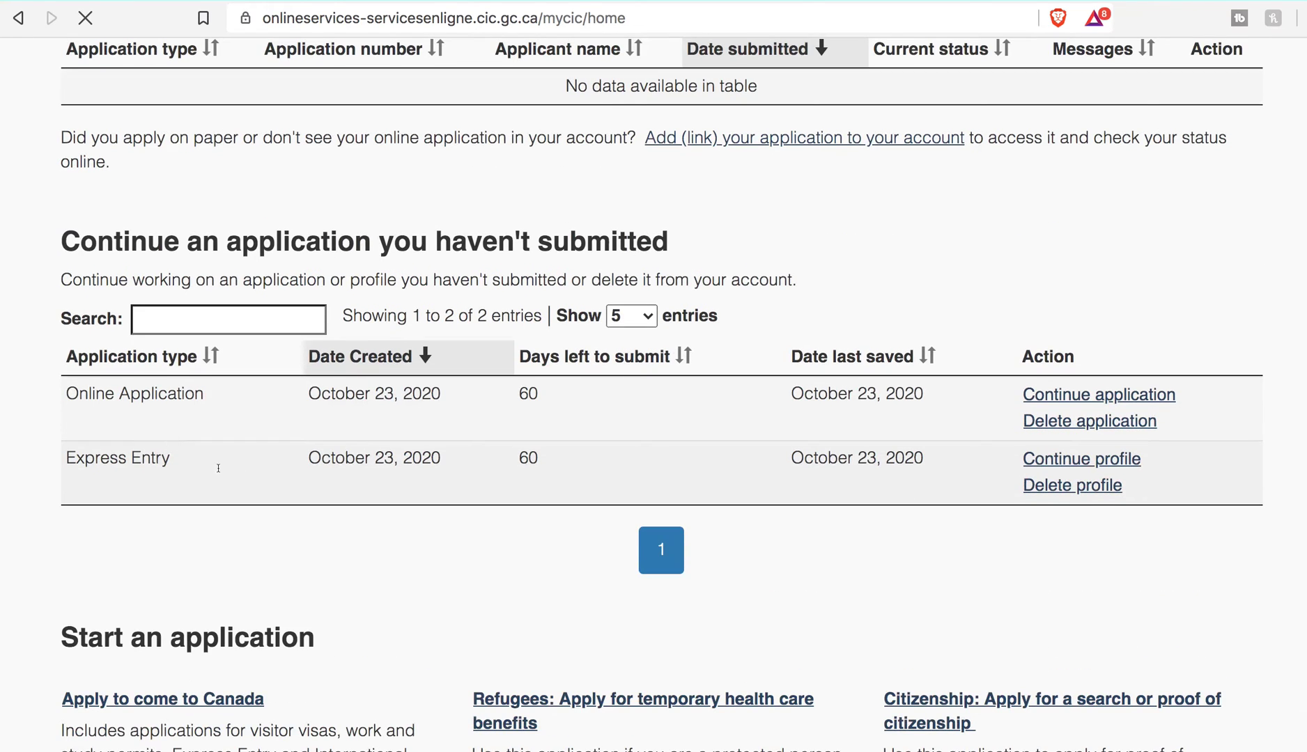
scroll(343, 450, "down", 2)
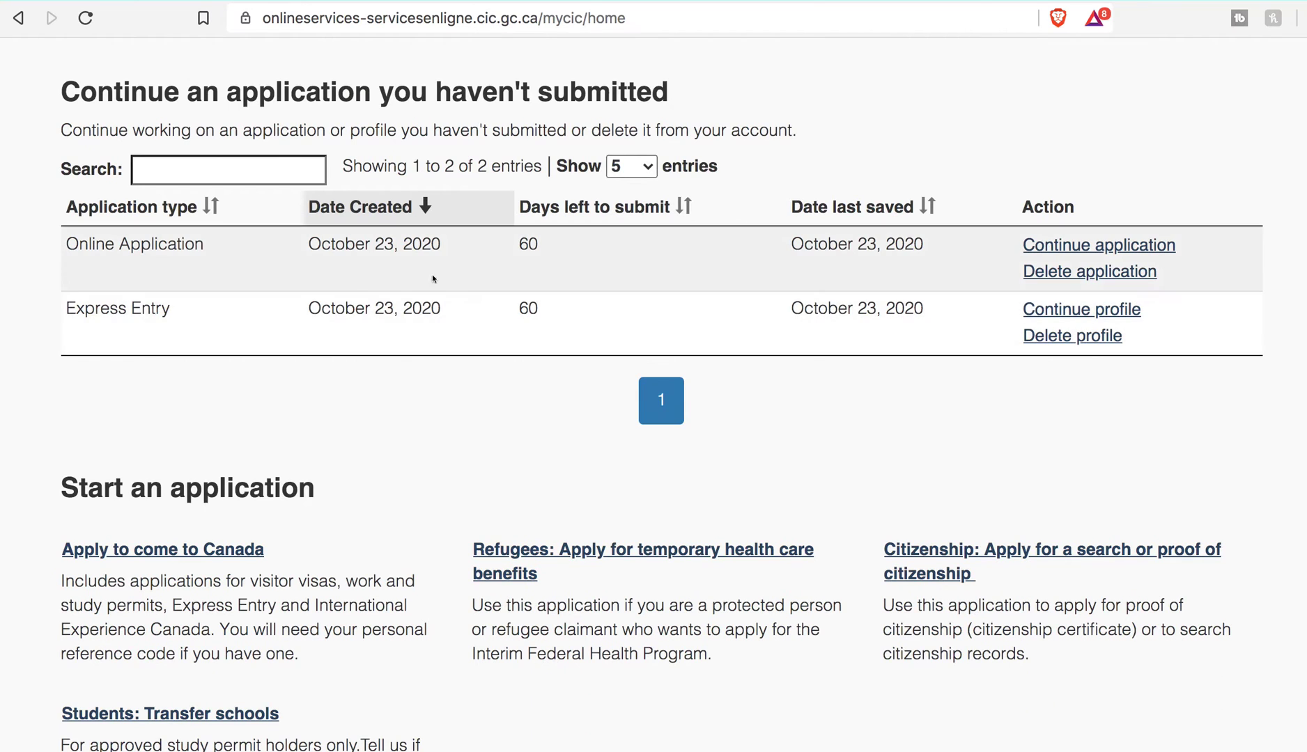
left_click(1055, 312)
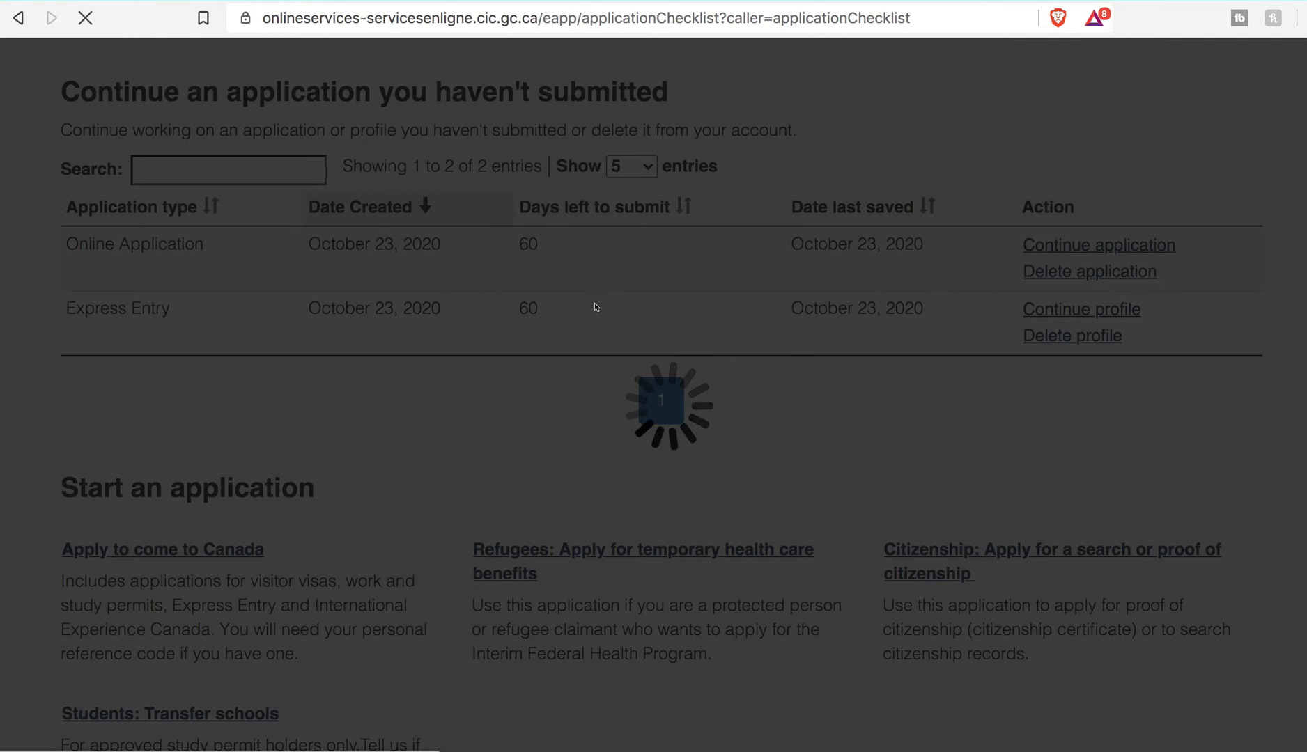
Examine the Express Entry profile's candidate form list, including each form's status and available options.
scroll(487, 393, "down", 1)
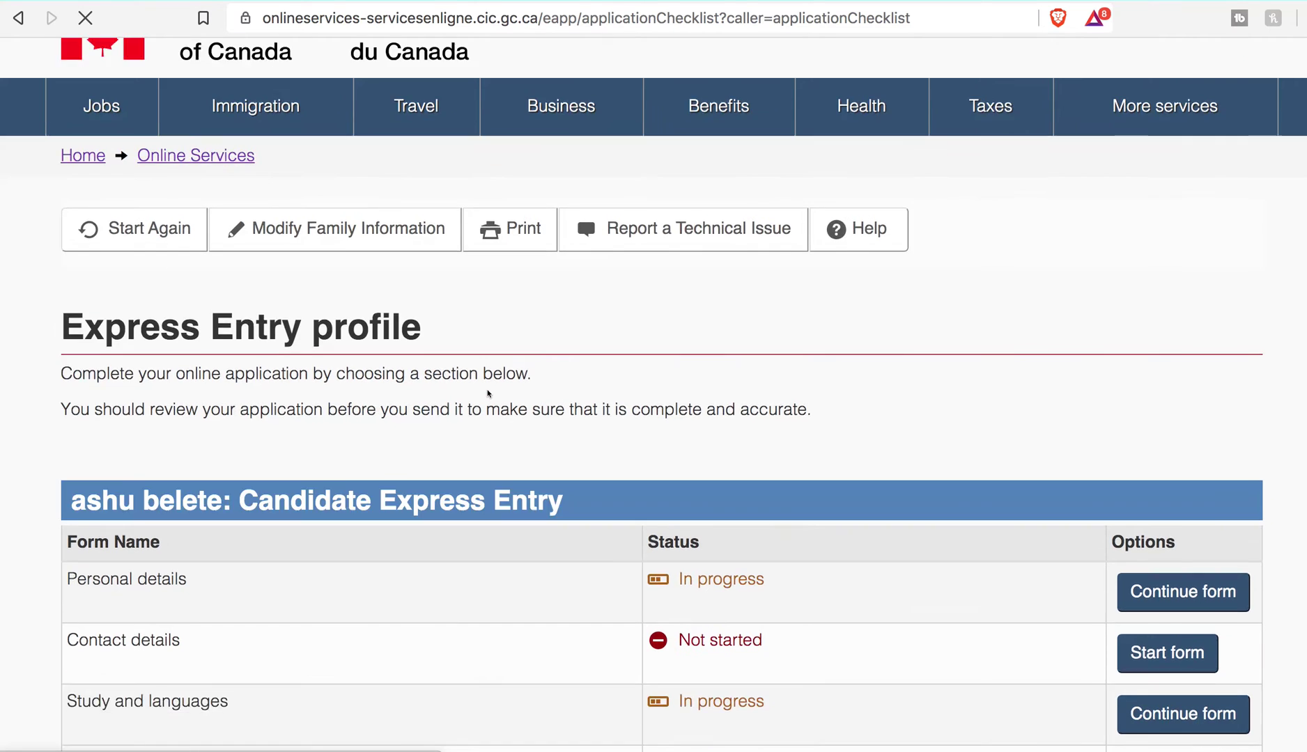
scroll(487, 392, "down", 8)
scroll(488, 391, "up", 4)
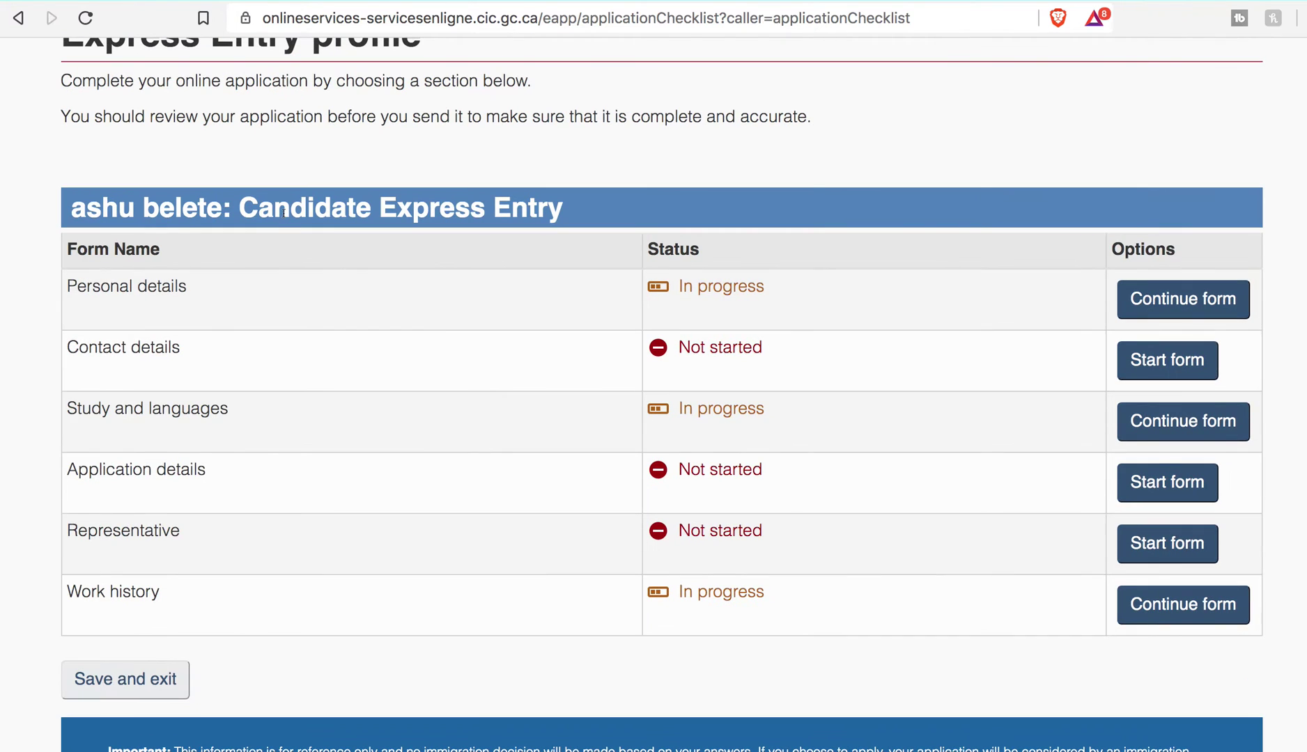
left_click_drag(549, 216, 213, 207)
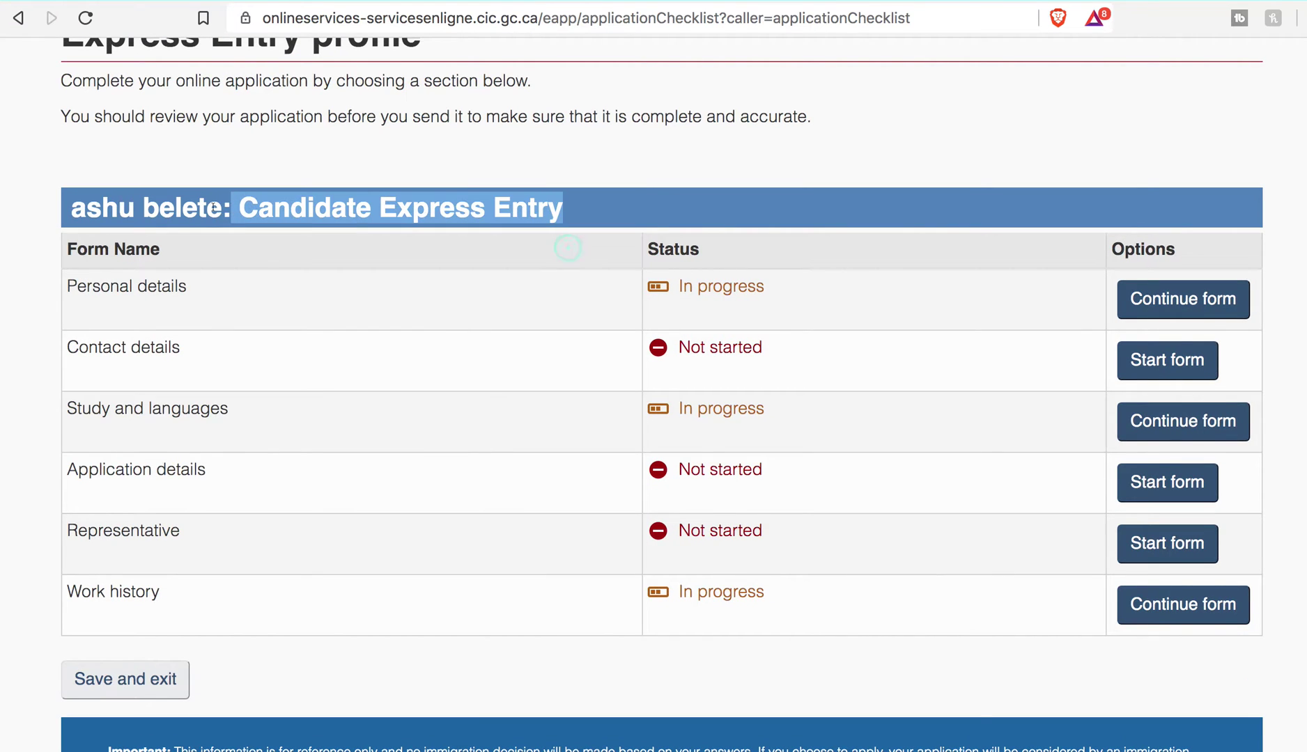
left_click_drag(129, 206, 136, 213)
scroll(321, 334, "down", 3)
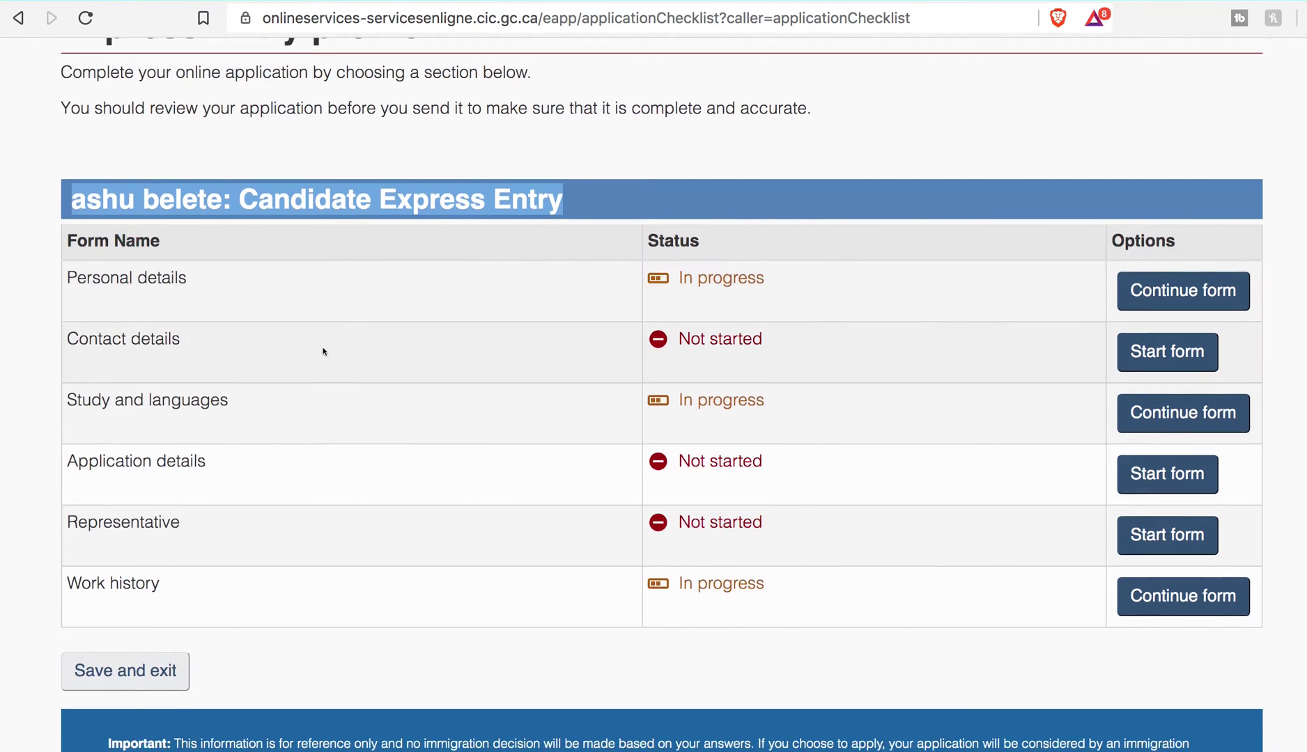
scroll(271, 265, "up", 1)
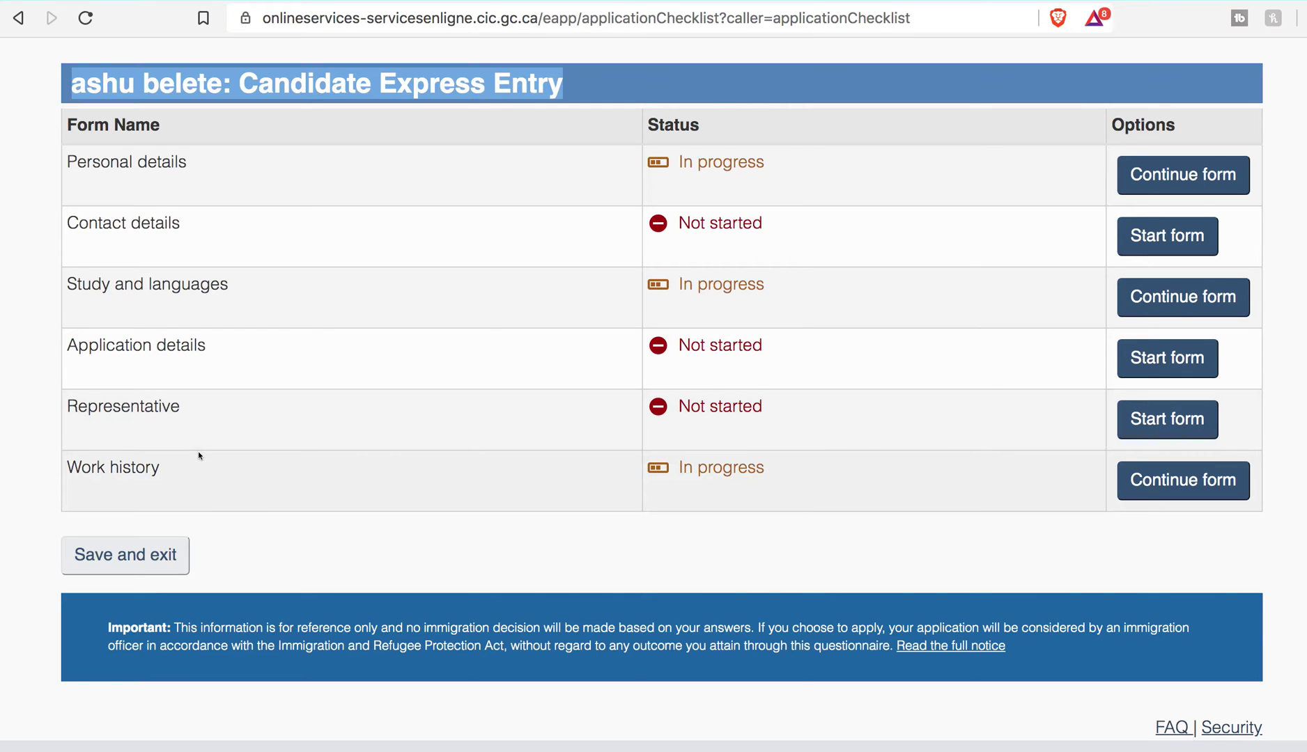
scroll(199, 456, "up", 7)
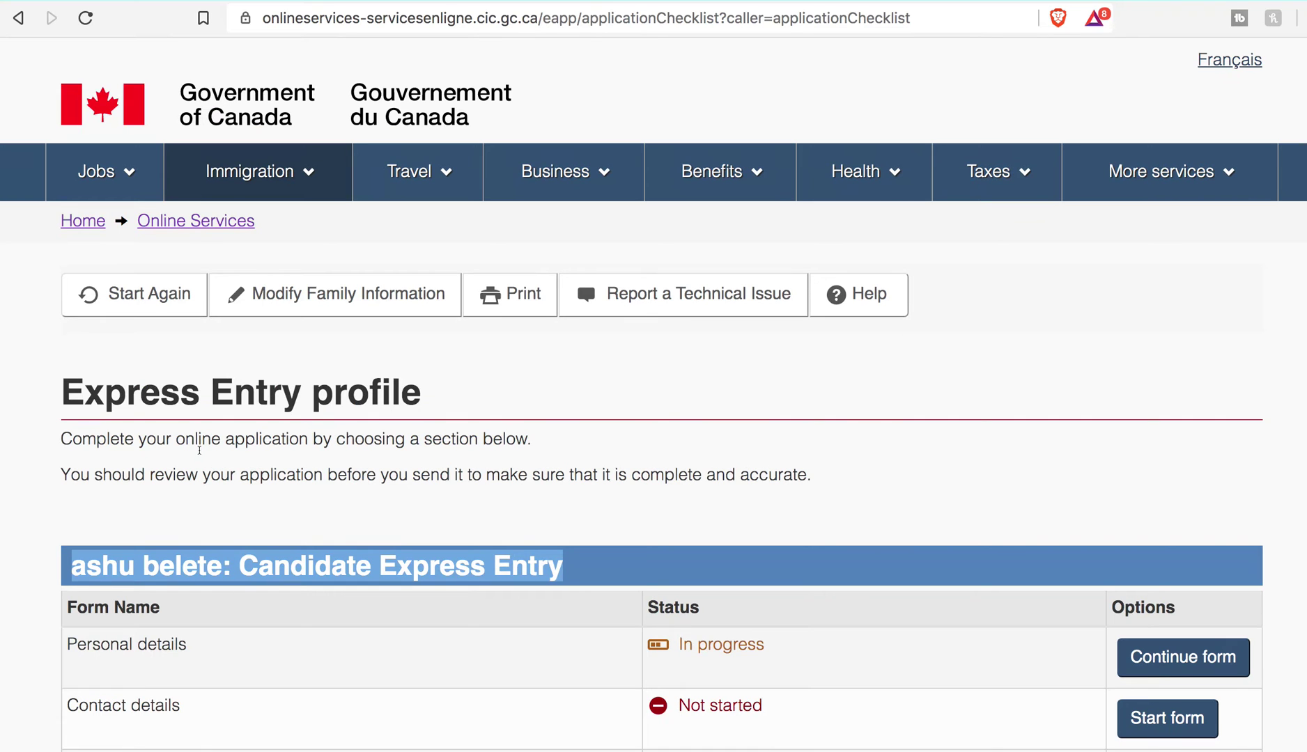
scroll(200, 450, "down", 5)
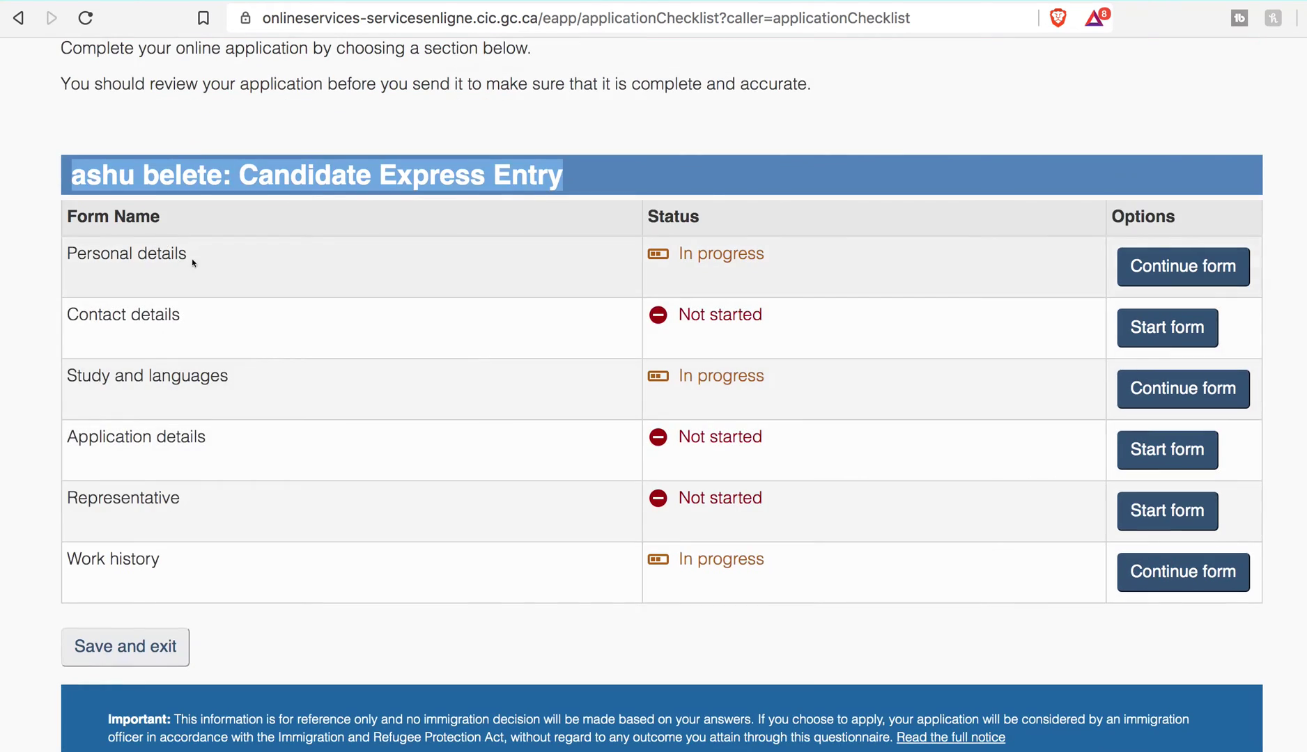
Continue the Personal details form and review its Names and Personal description sections.
left_click_drag(192, 263, 50, 257)
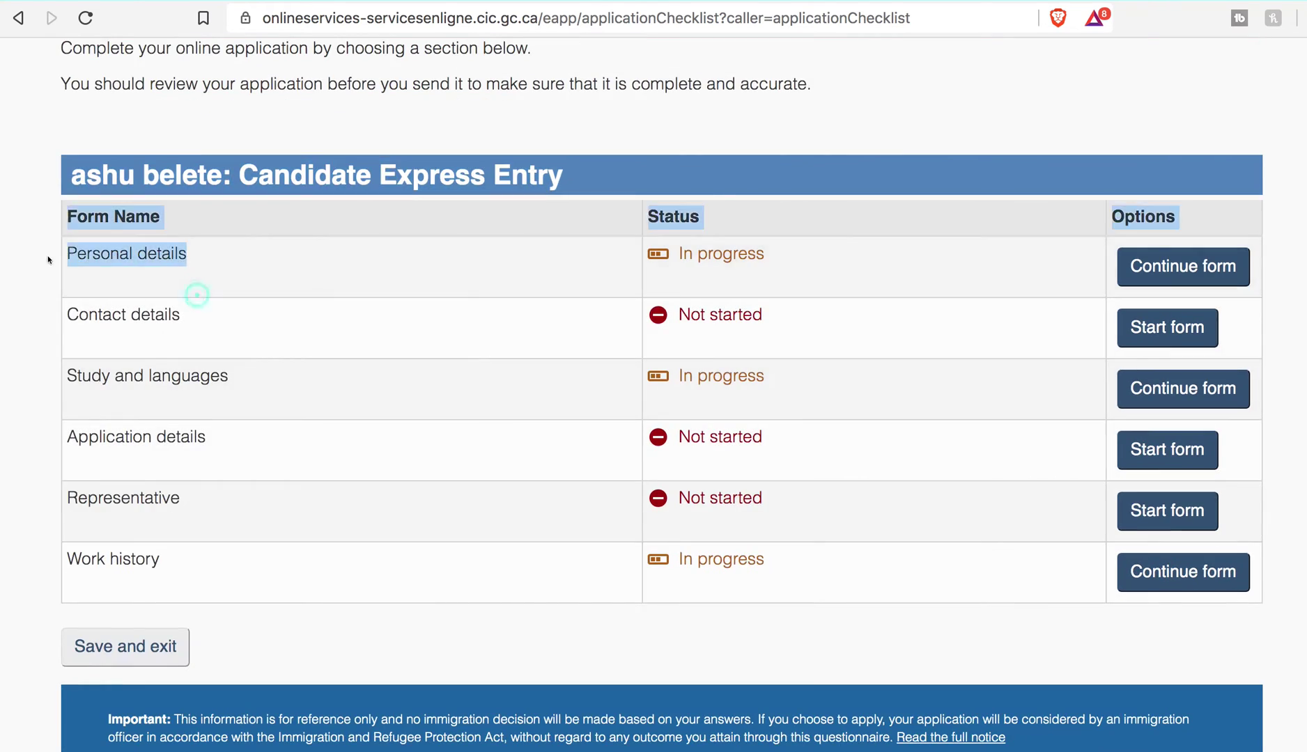
left_click(460, 304)
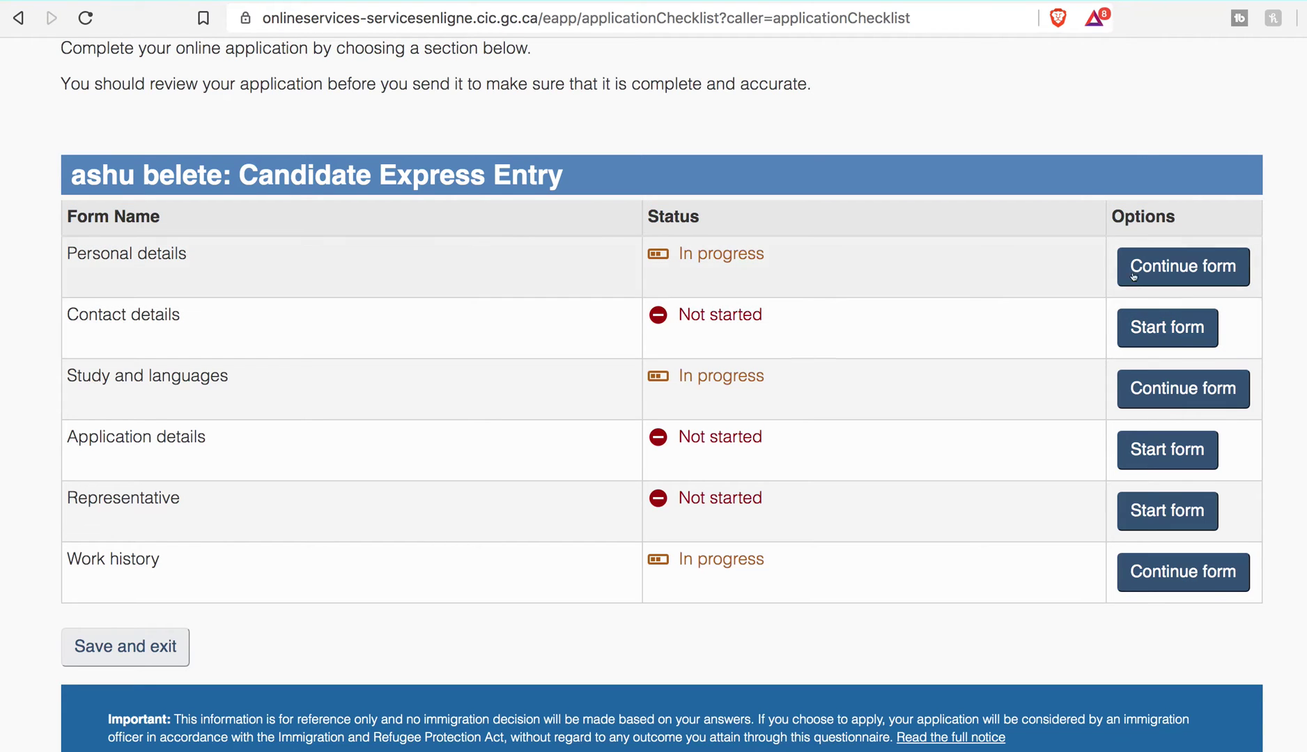
left_click(1160, 277)
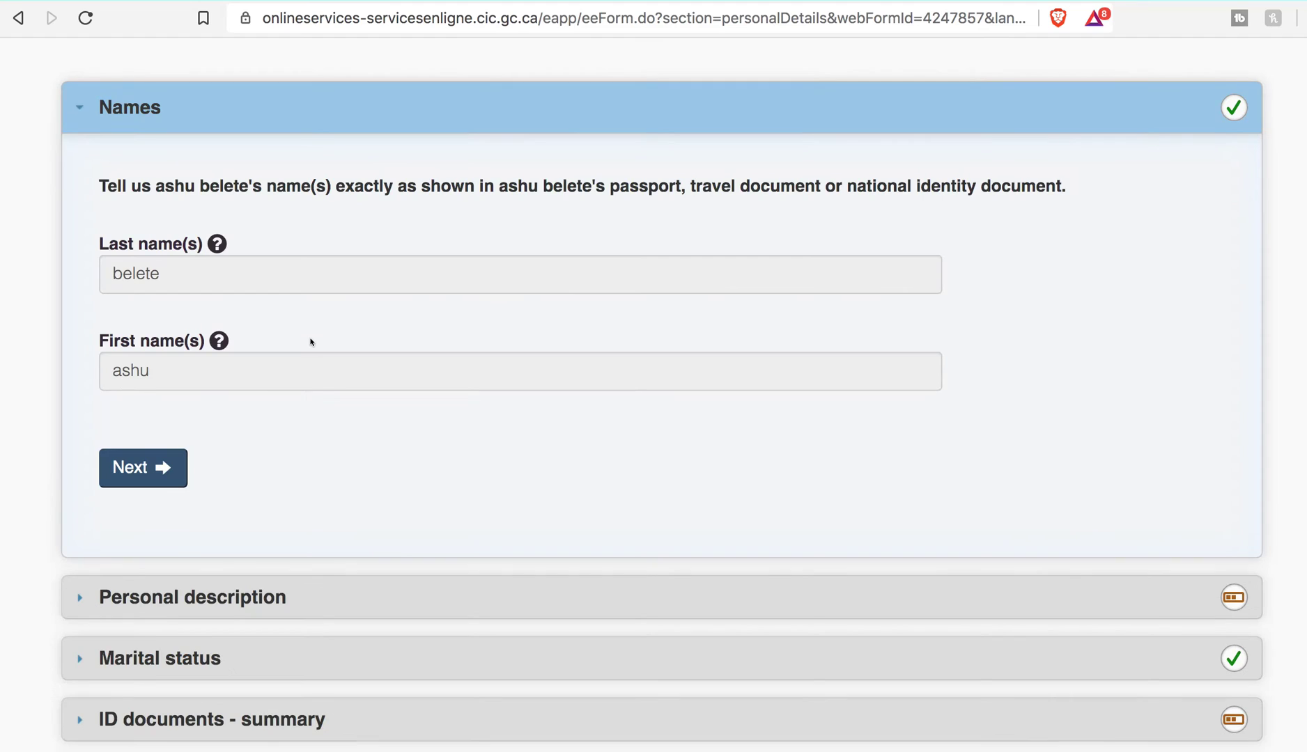
scroll(315, 383, "down", 3)
left_click(254, 387)
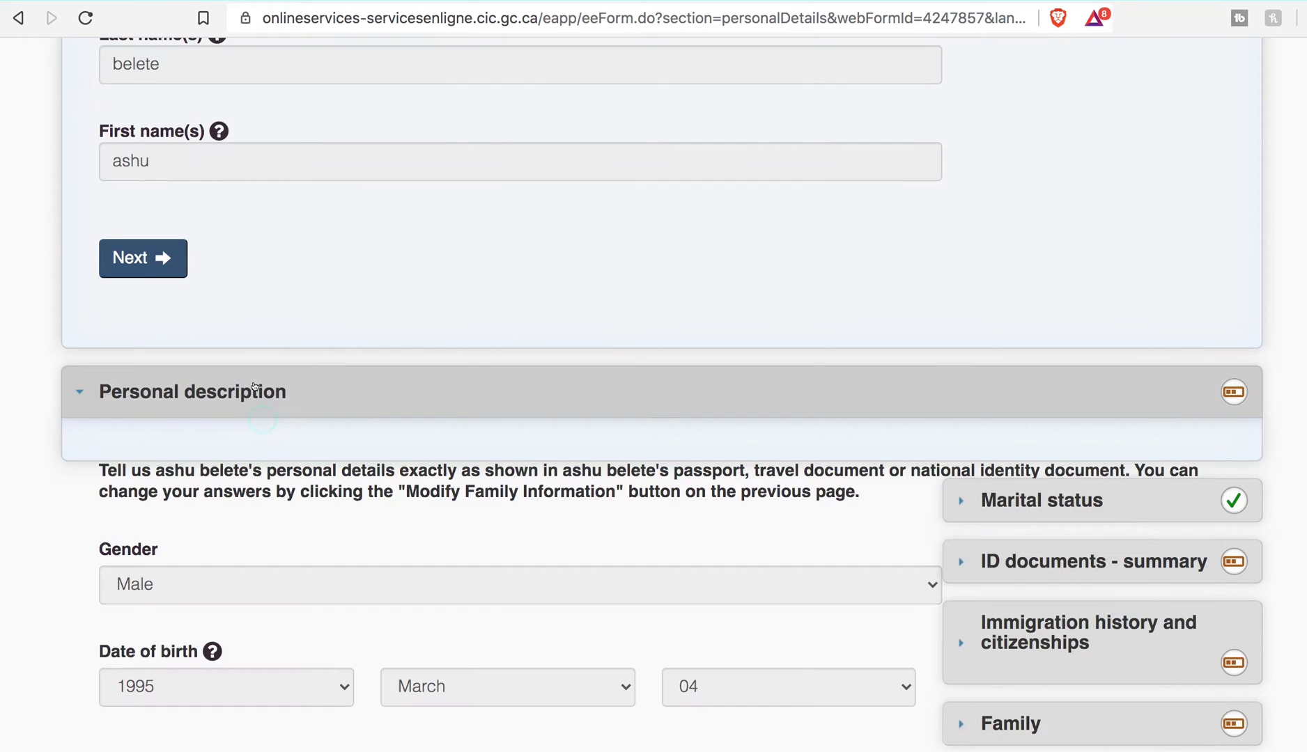
scroll(318, 380, "down", 6)
scroll(243, 489, "down", 3)
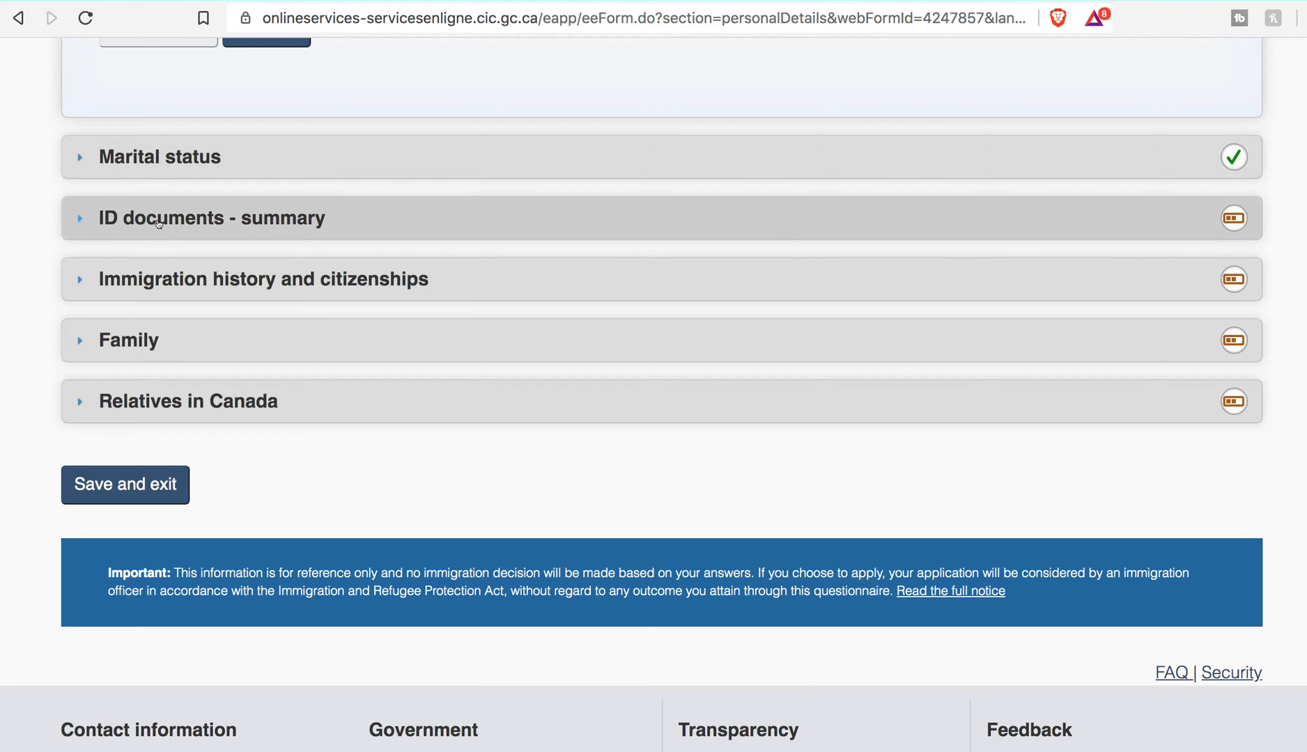
Expand the ID documents - summary section and check the passport and other government issued ID questions.
left_click(260, 219)
scroll(264, 228, "down", 5)
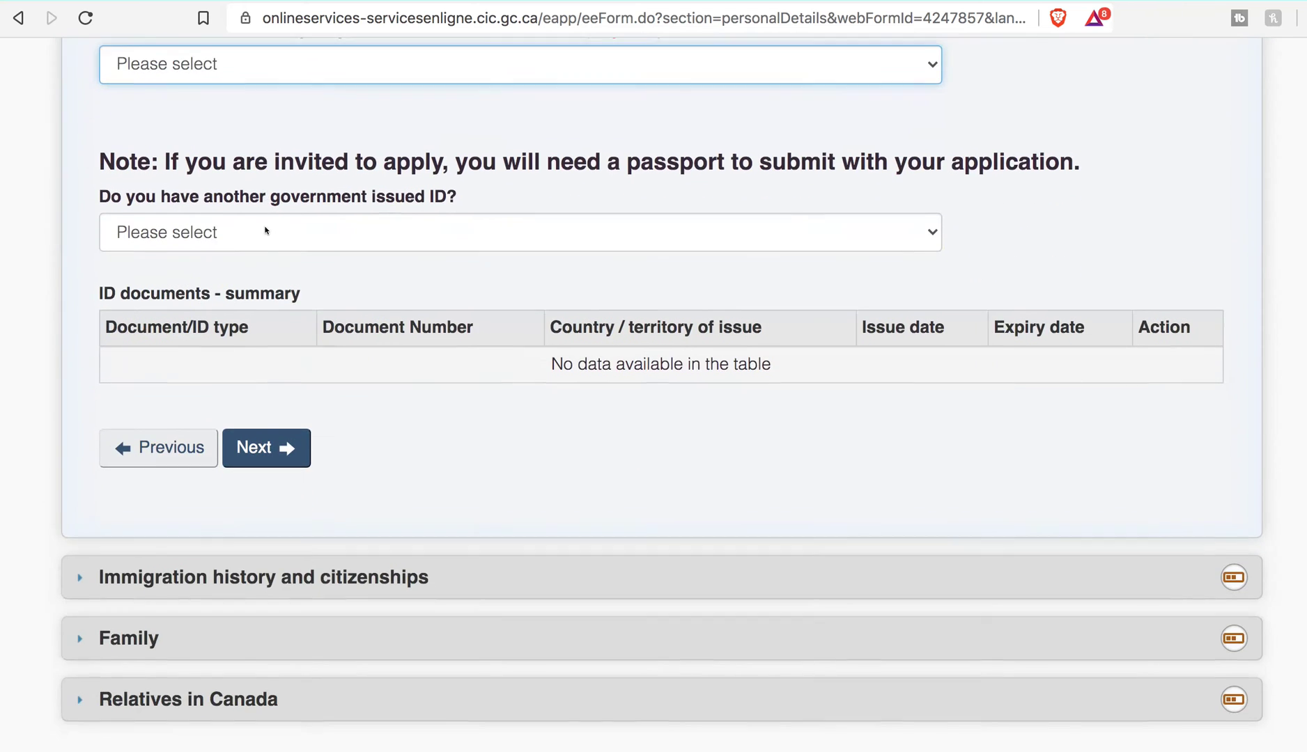
scroll(264, 235, "up", 1)
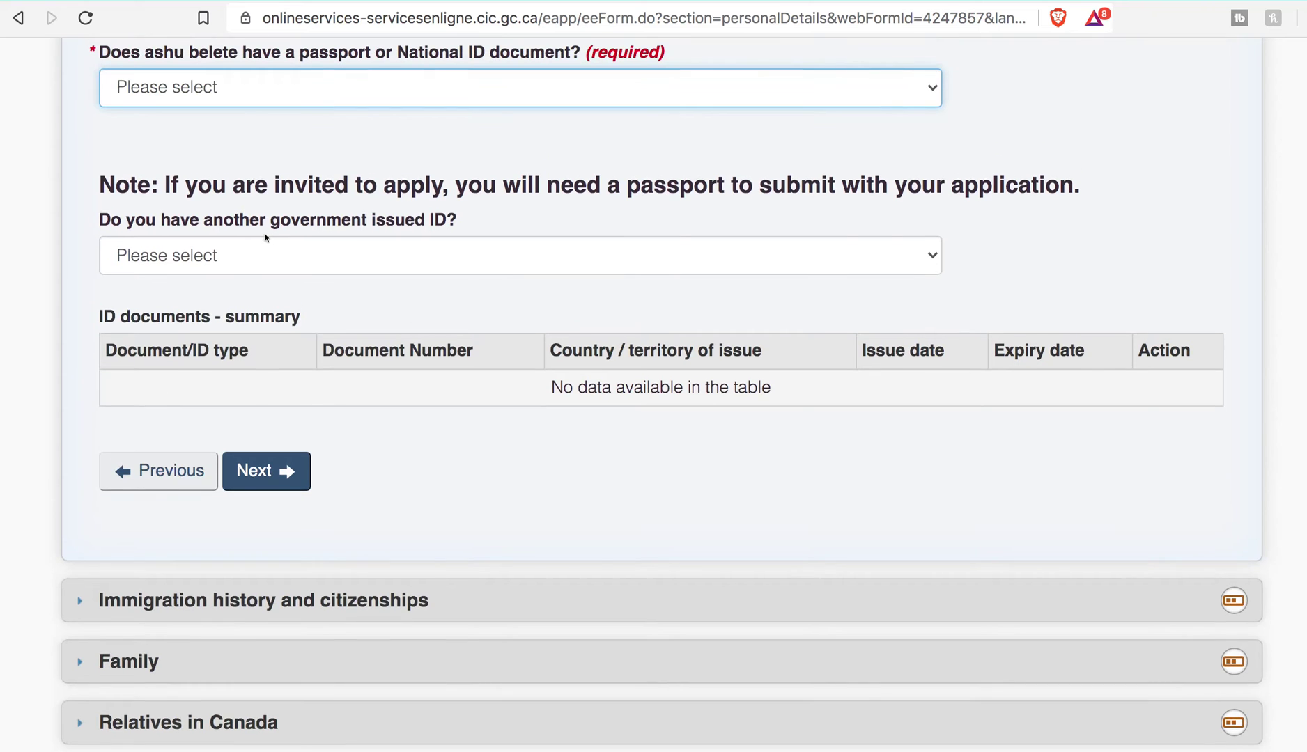
left_click(269, 259)
left_click(276, 218)
scroll(272, 230, "down", 4)
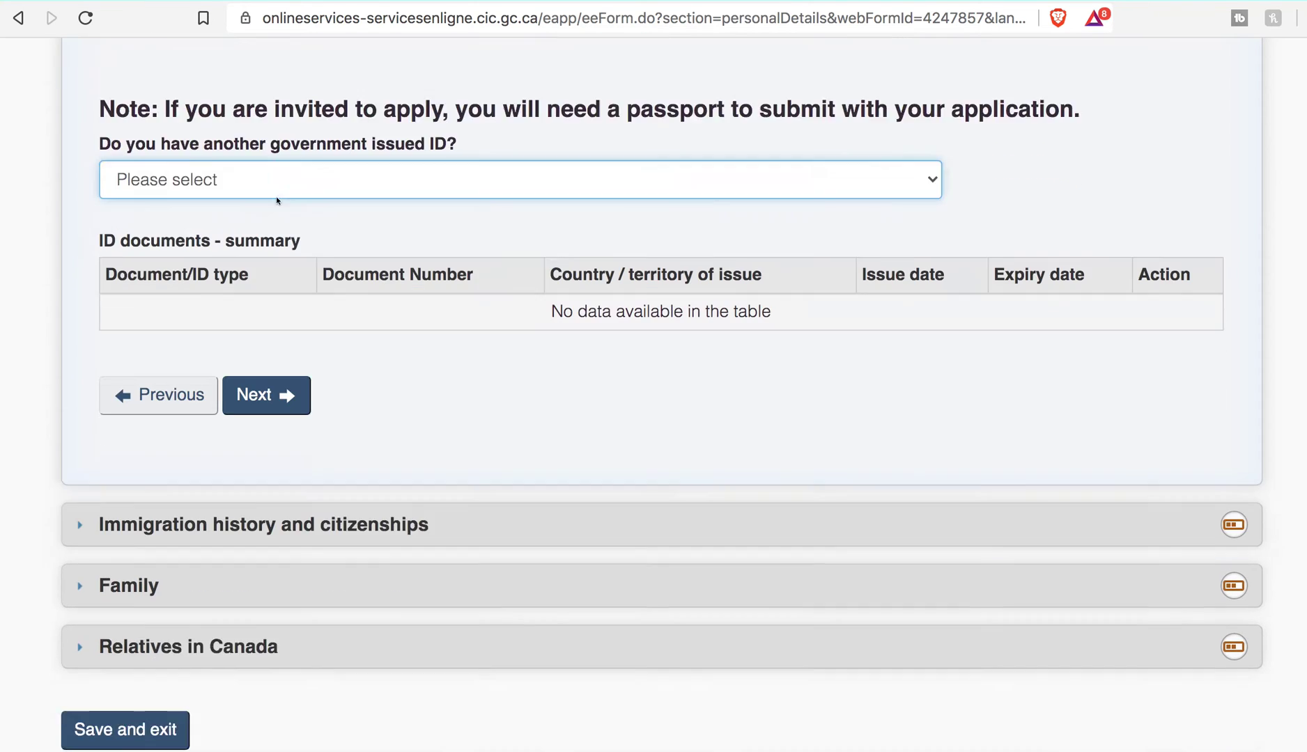
Expand the Immigration history and citizenships section and the Family section to review the information they require.
left_click(200, 340)
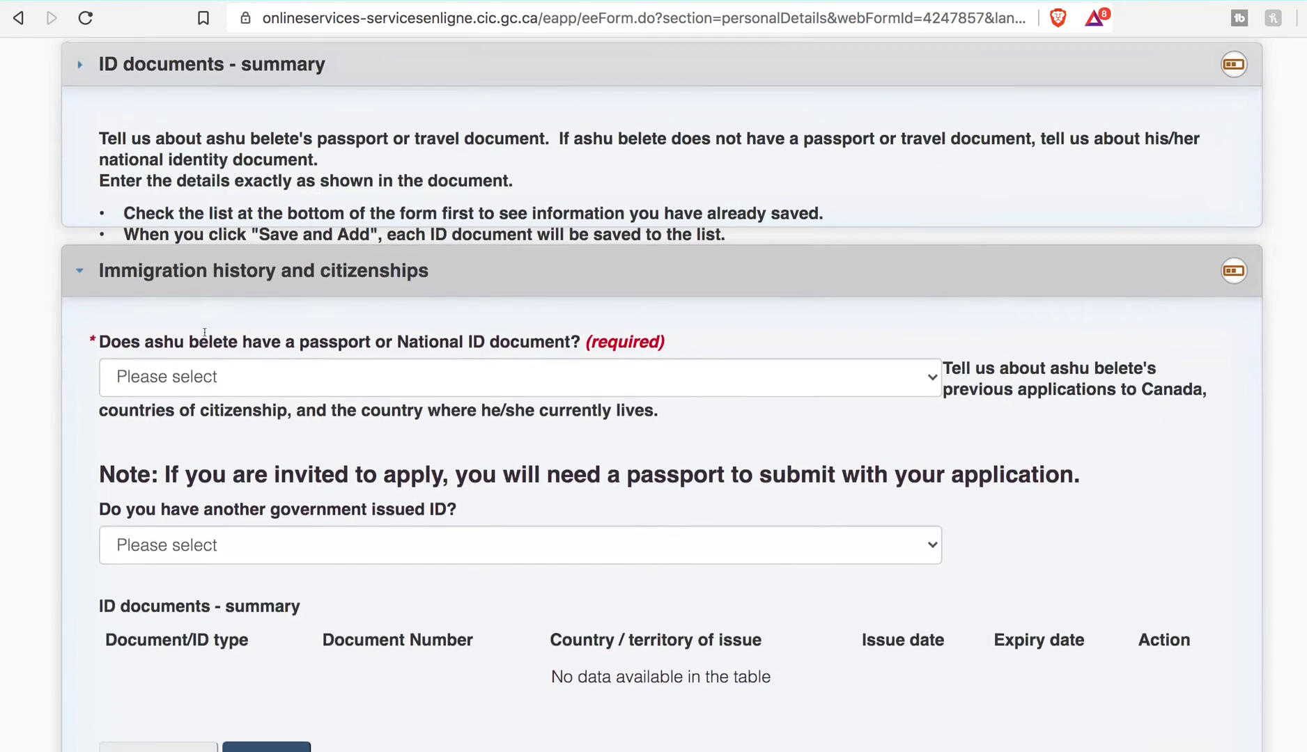
scroll(236, 327, "down", 4)
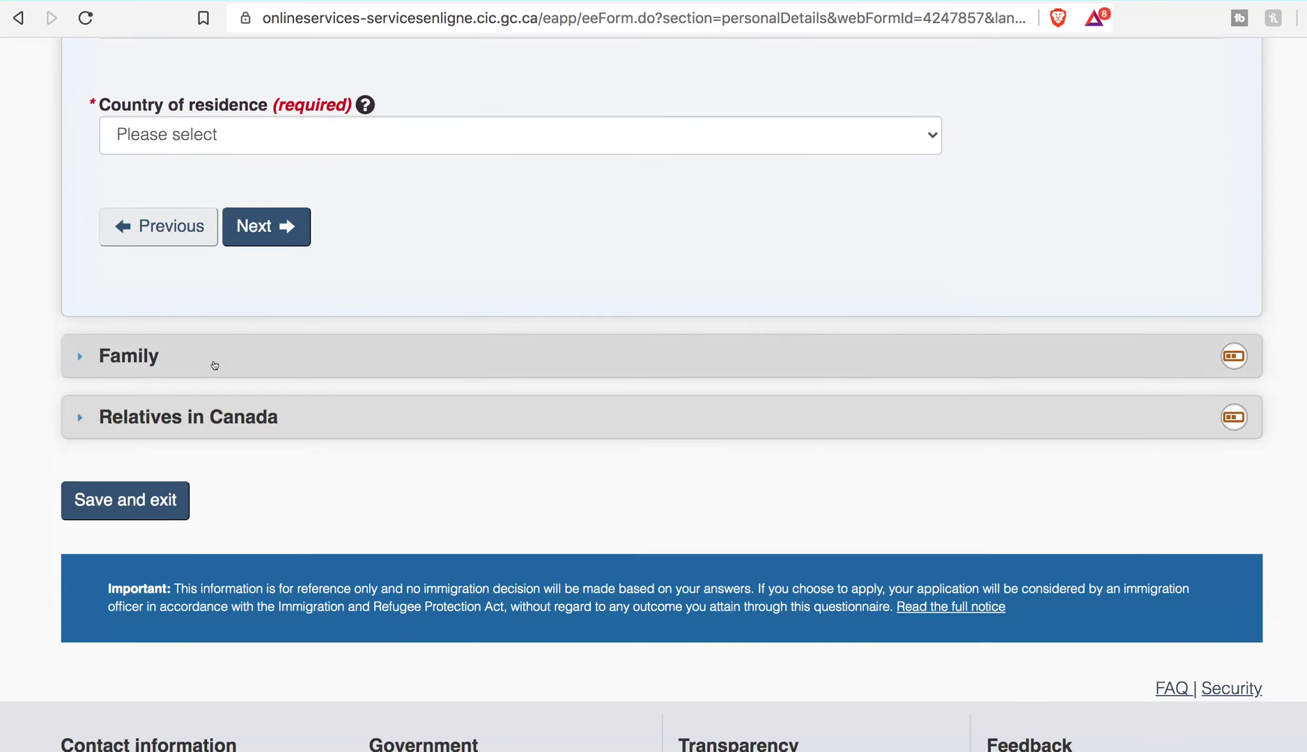
left_click(215, 358)
scroll(237, 376, "down", 6)
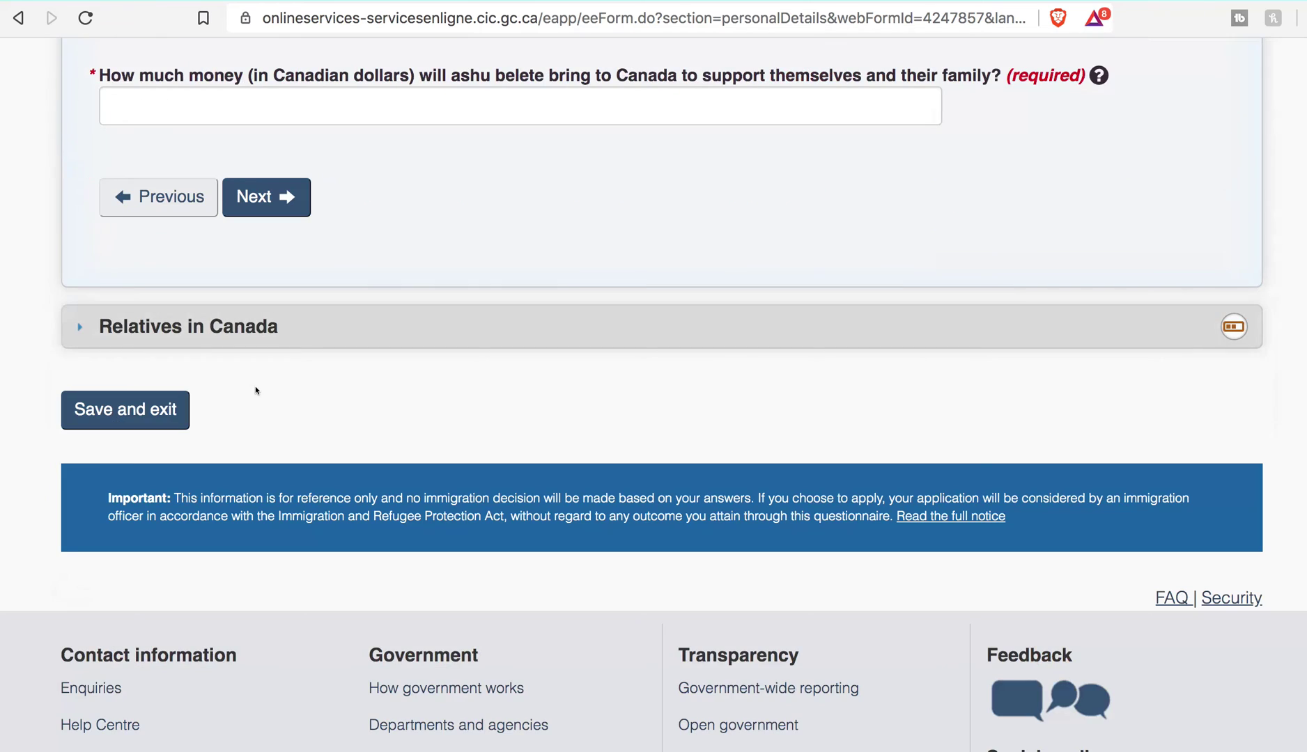
Expand the Relatives in Canada section, check the answer options for its relative question, and save and exit the Personal details form.
left_click(233, 344)
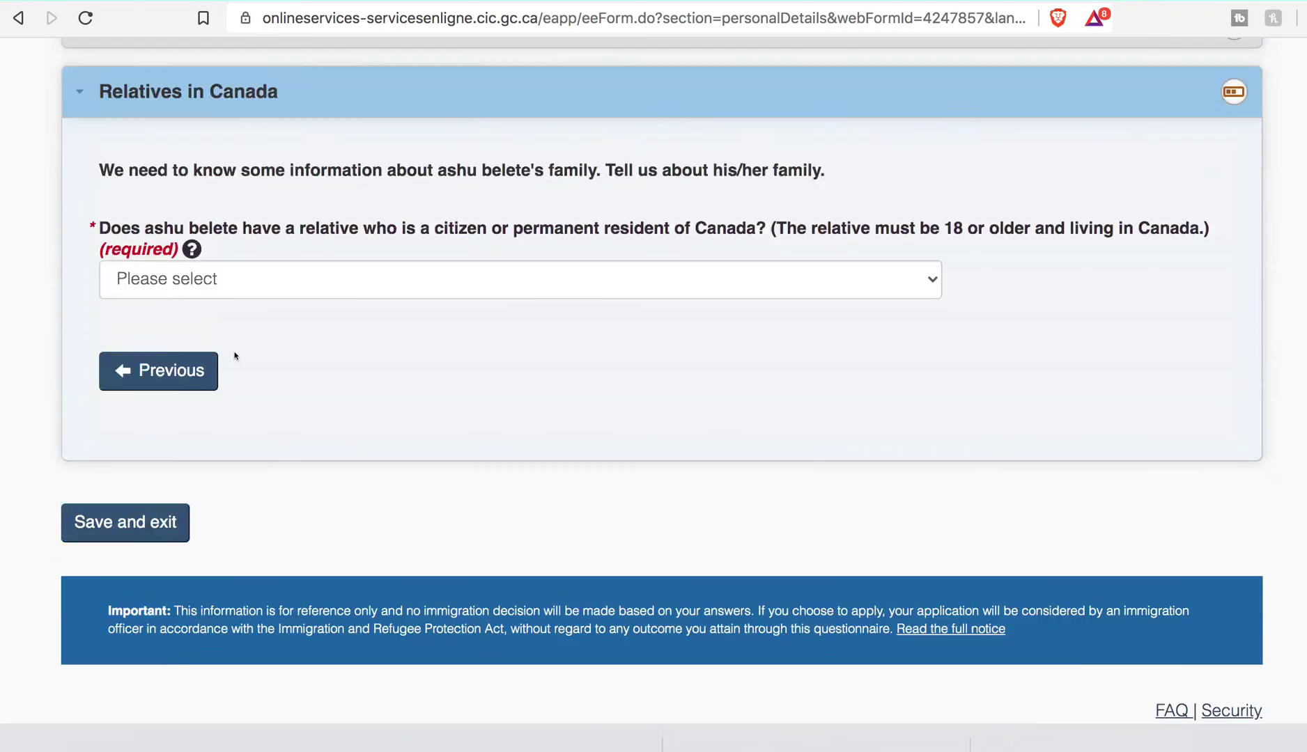
left_click(265, 352)
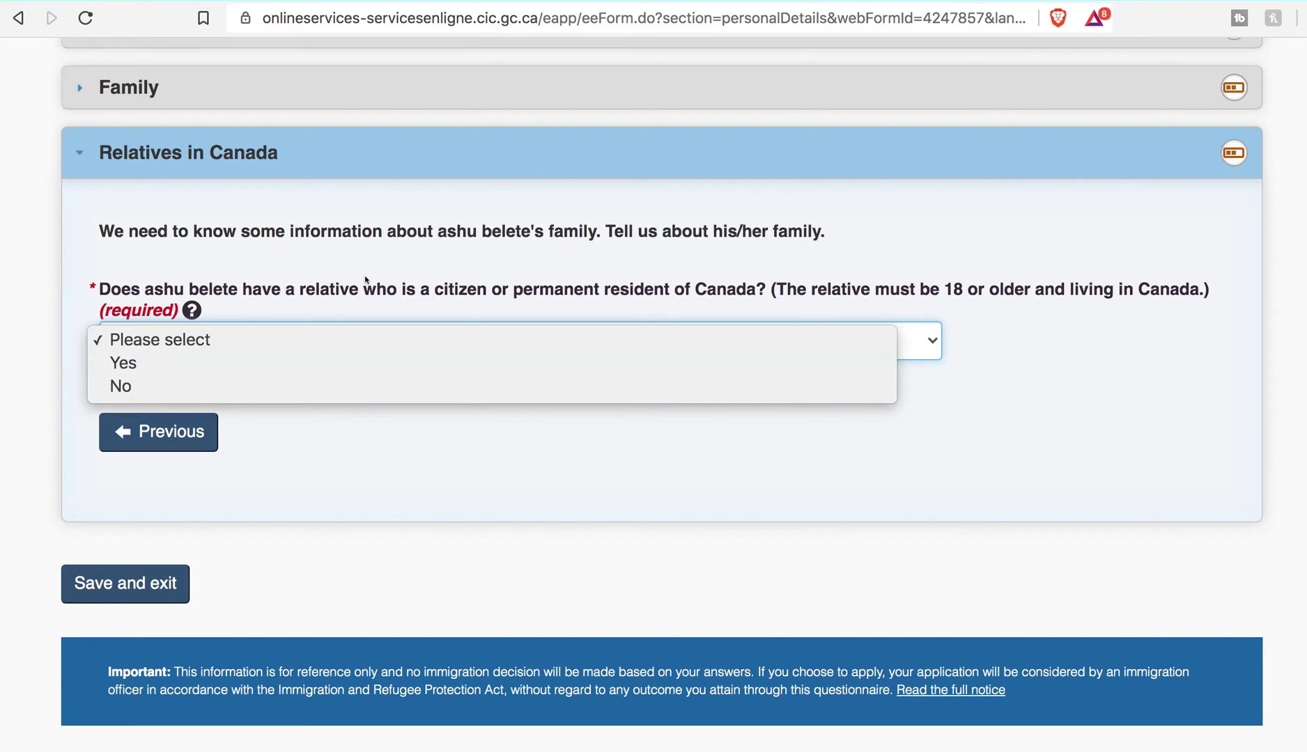
left_click(311, 561)
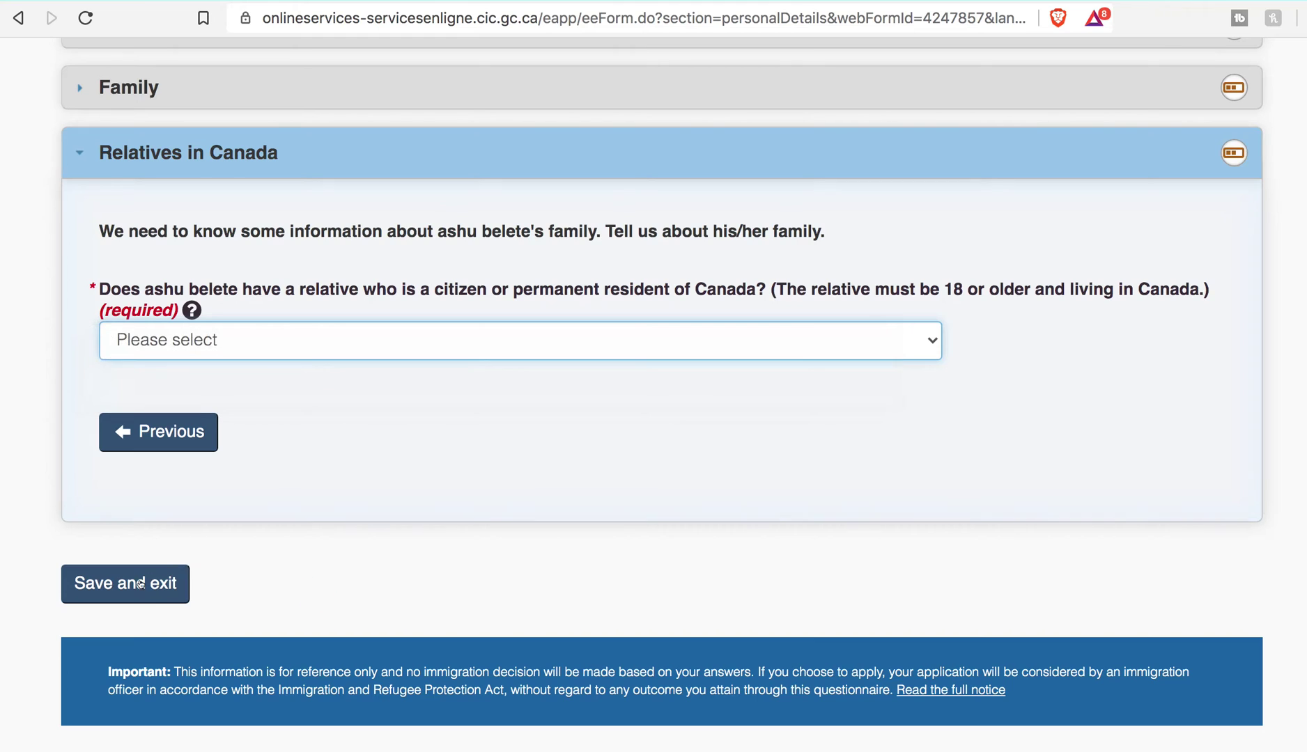
left_click(145, 585)
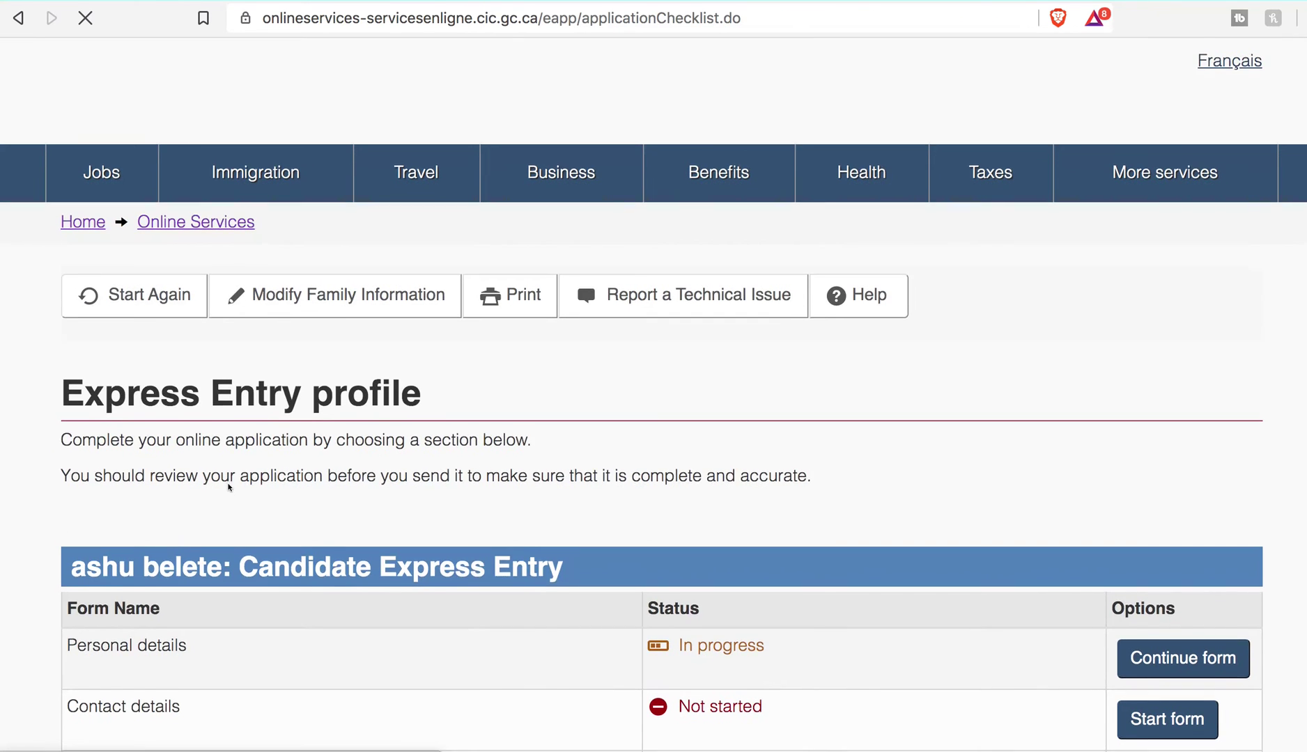
Continue the Study and languages form and review the required fields of its Education history section.
scroll(193, 467, "down", 1)
scroll(193, 468, "down", 5)
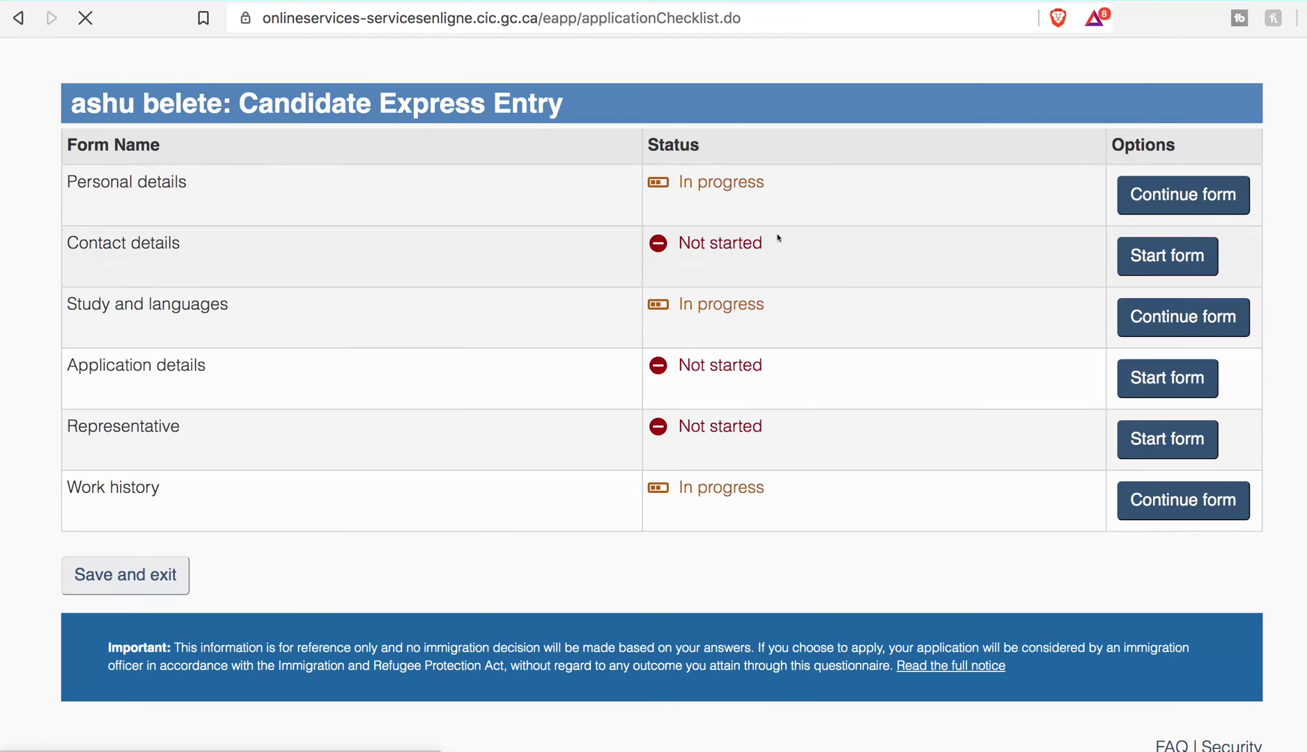
left_click(1153, 324)
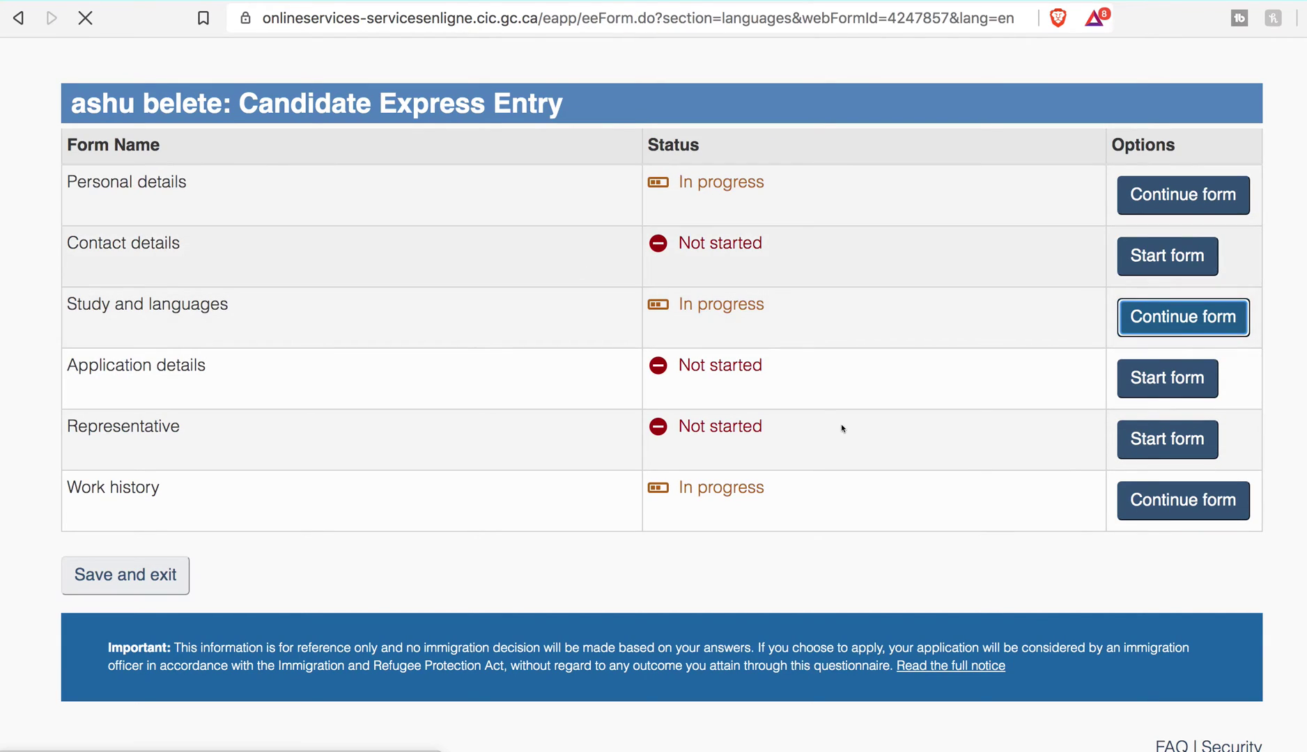
scroll(629, 505, "down", 1)
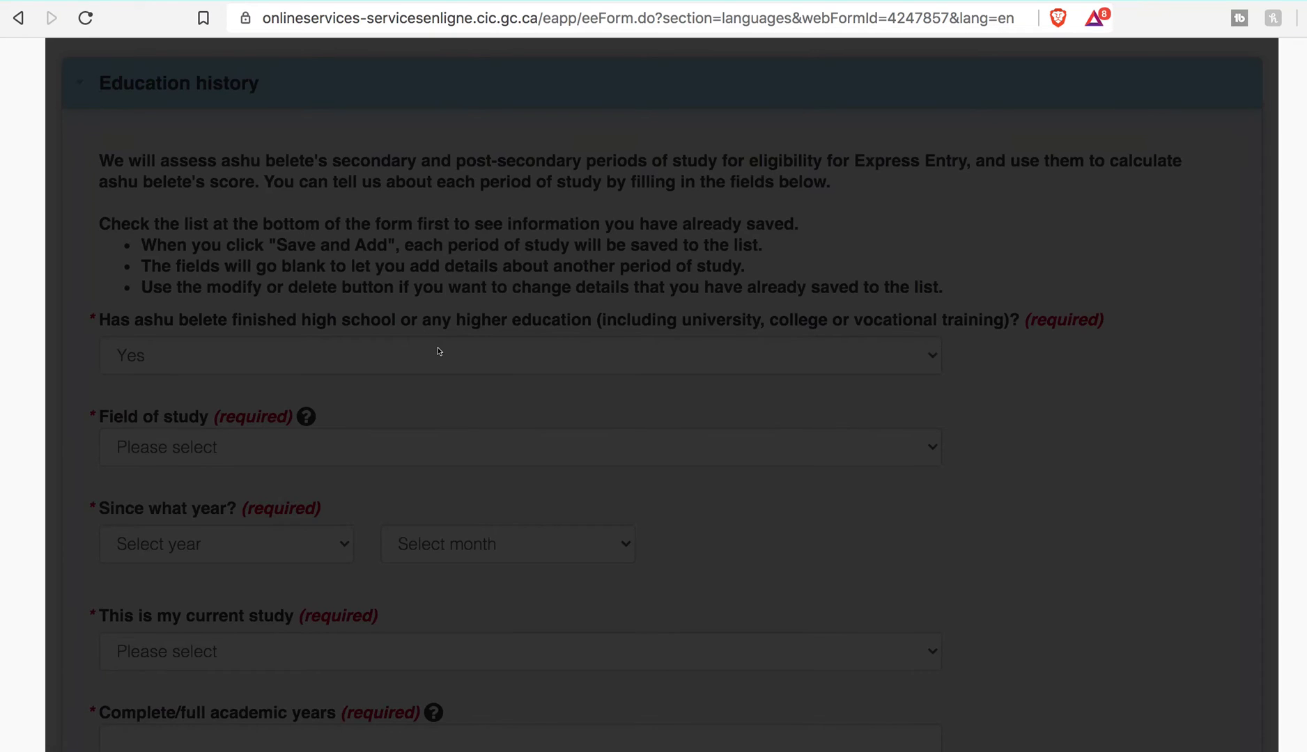
scroll(439, 351, "down", 3)
scroll(438, 351, "down", 15)
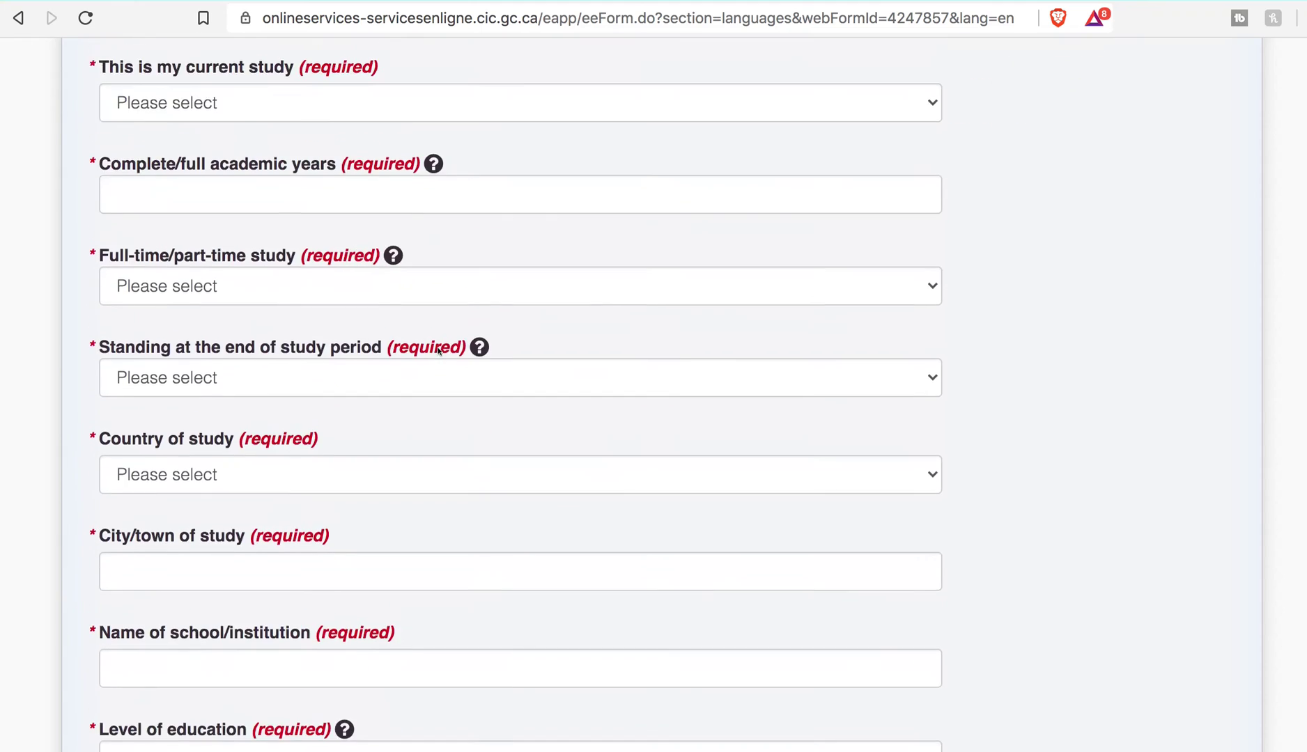
scroll(439, 351, "up", 7)
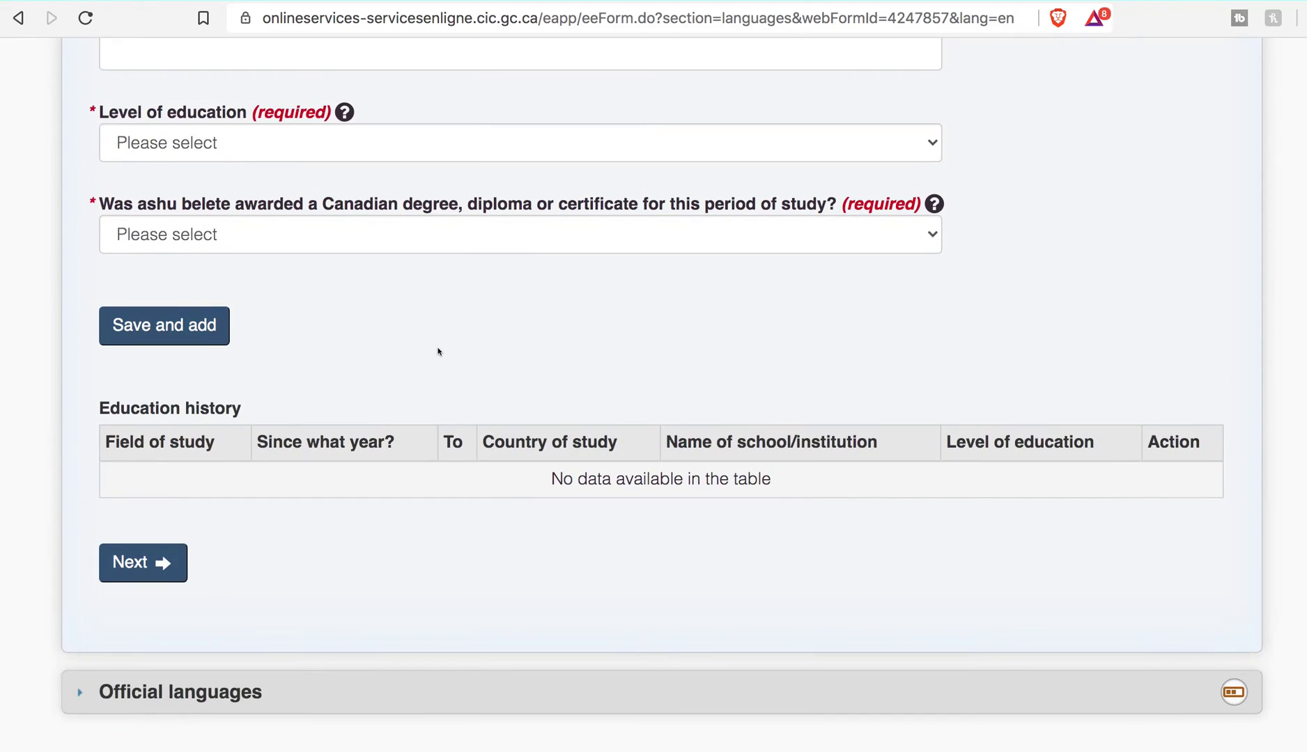
scroll(439, 351, "up", 10)
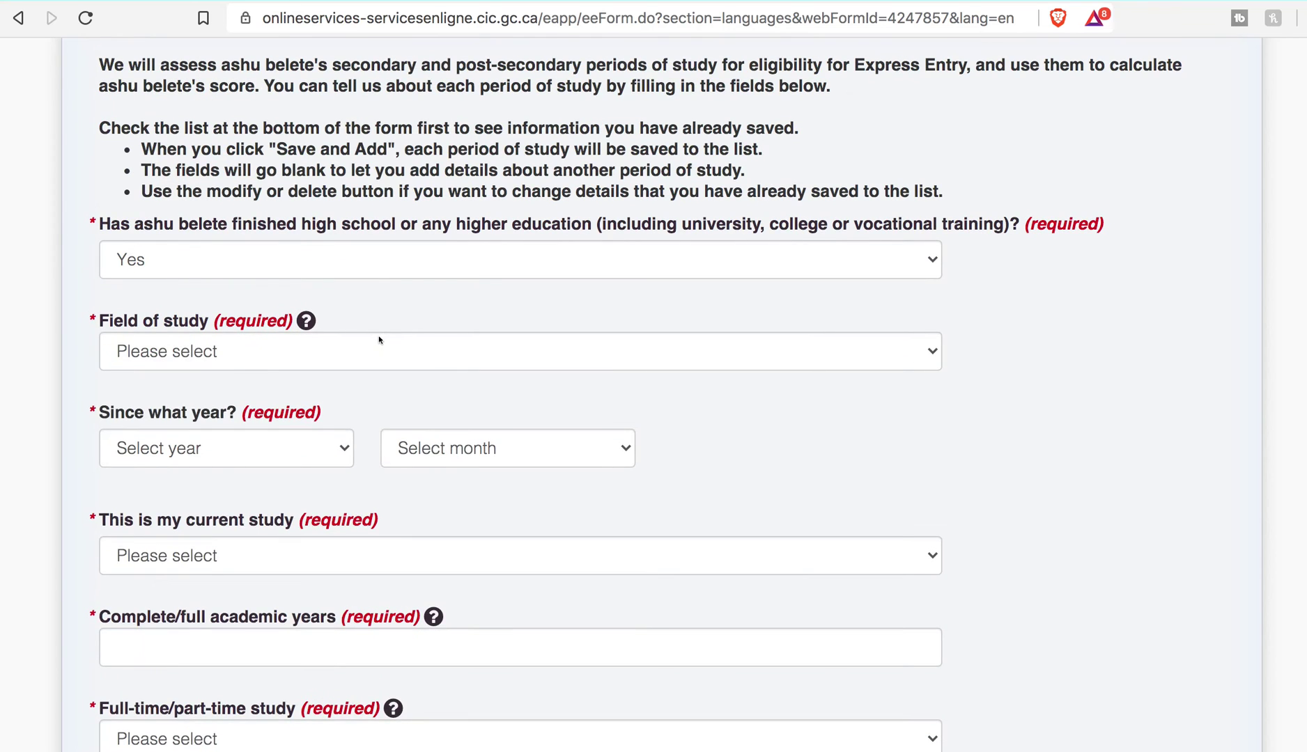
Check the available Field of study options and the remaining education fields, leaving them unanswered, and exit to the candidate form list.
left_click(378, 337)
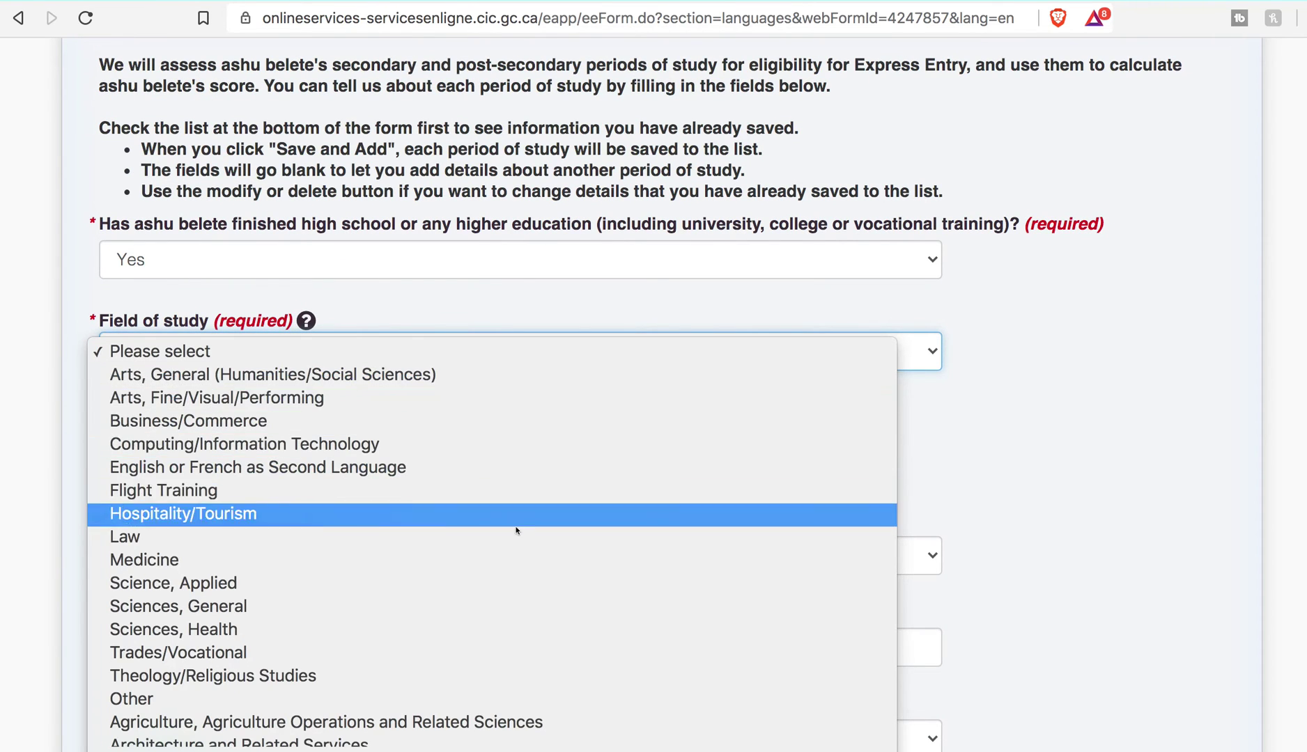
left_click(982, 429)
scroll(471, 386, "down", 4)
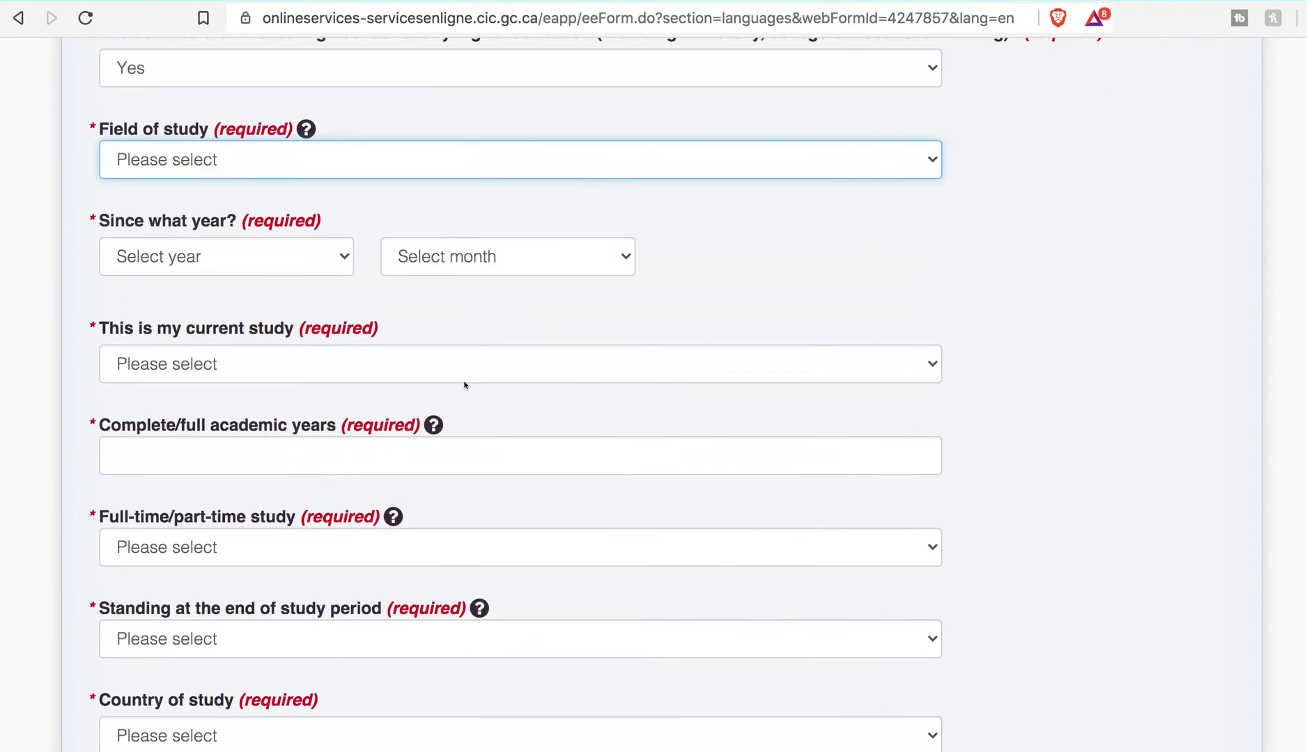
scroll(471, 386, "up", 13)
scroll(464, 380, "down", 6)
scroll(461, 380, "down", 15)
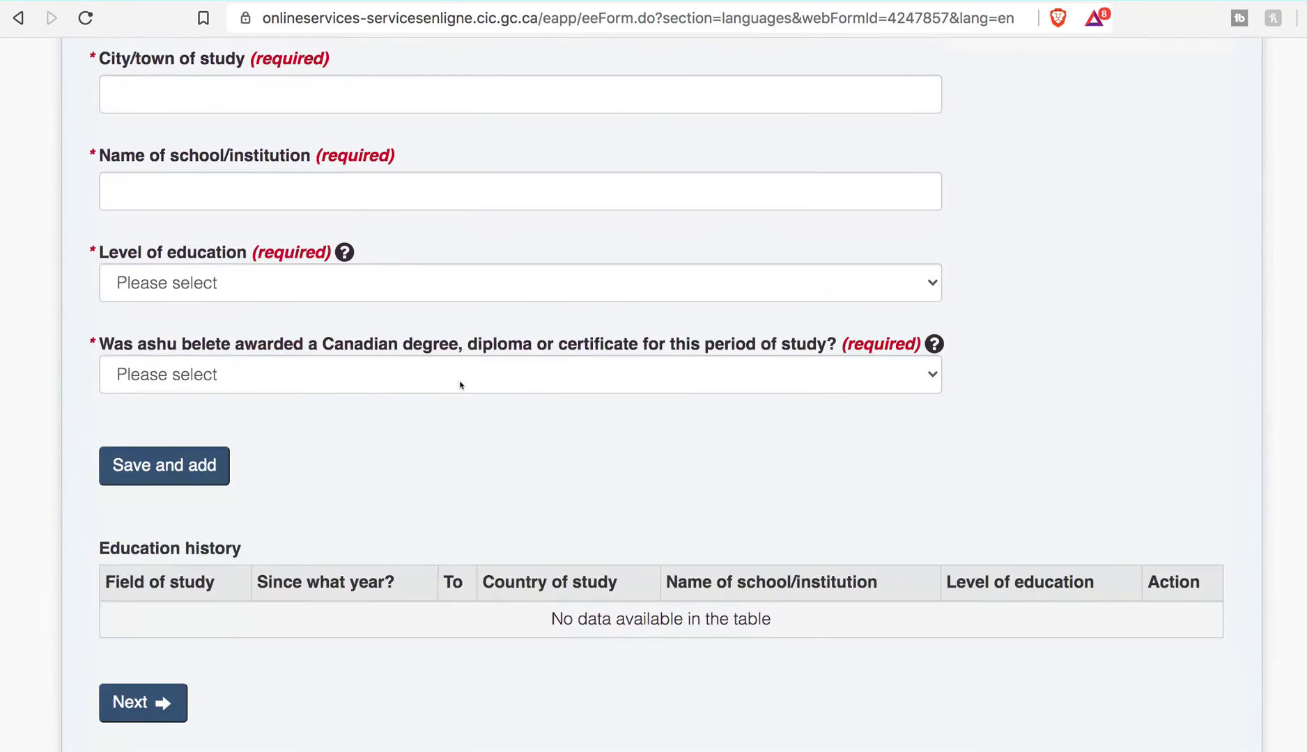
left_click(132, 328)
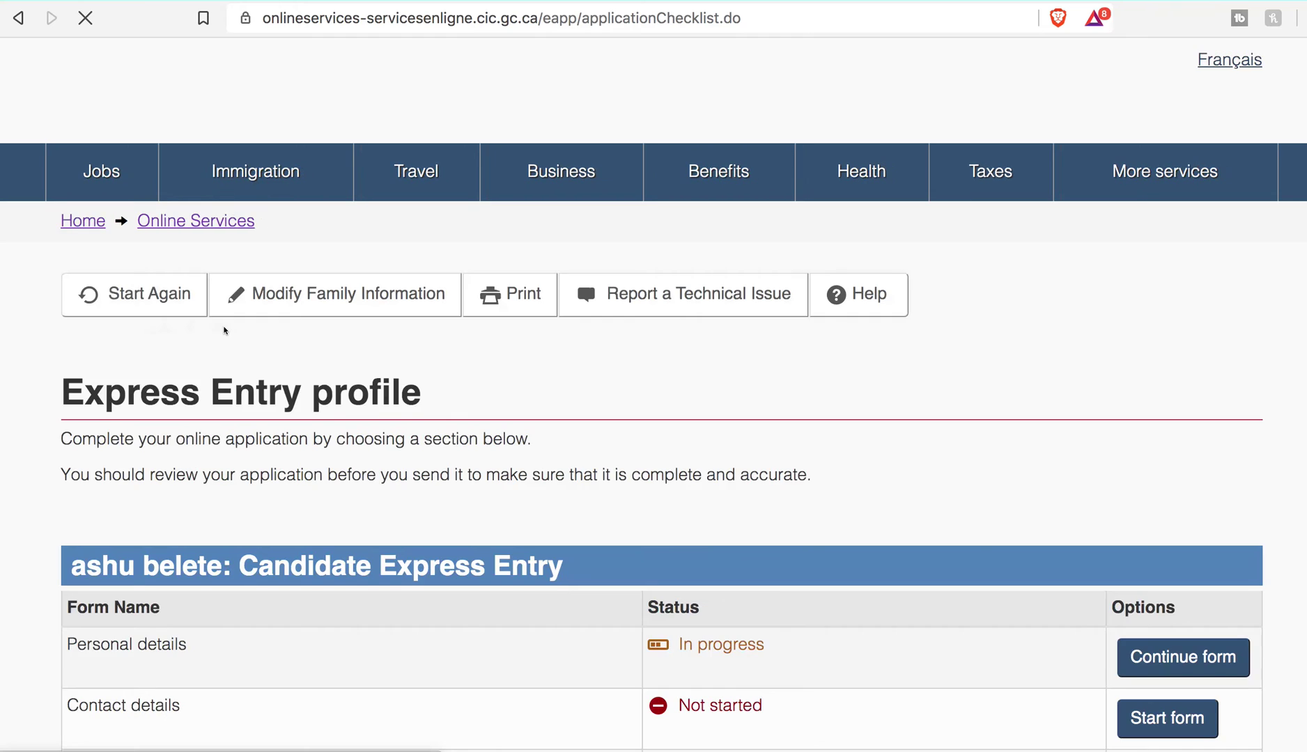
Continue the Work history form and review its Occupation section and the sections listed below it.
scroll(224, 330, "down", 8)
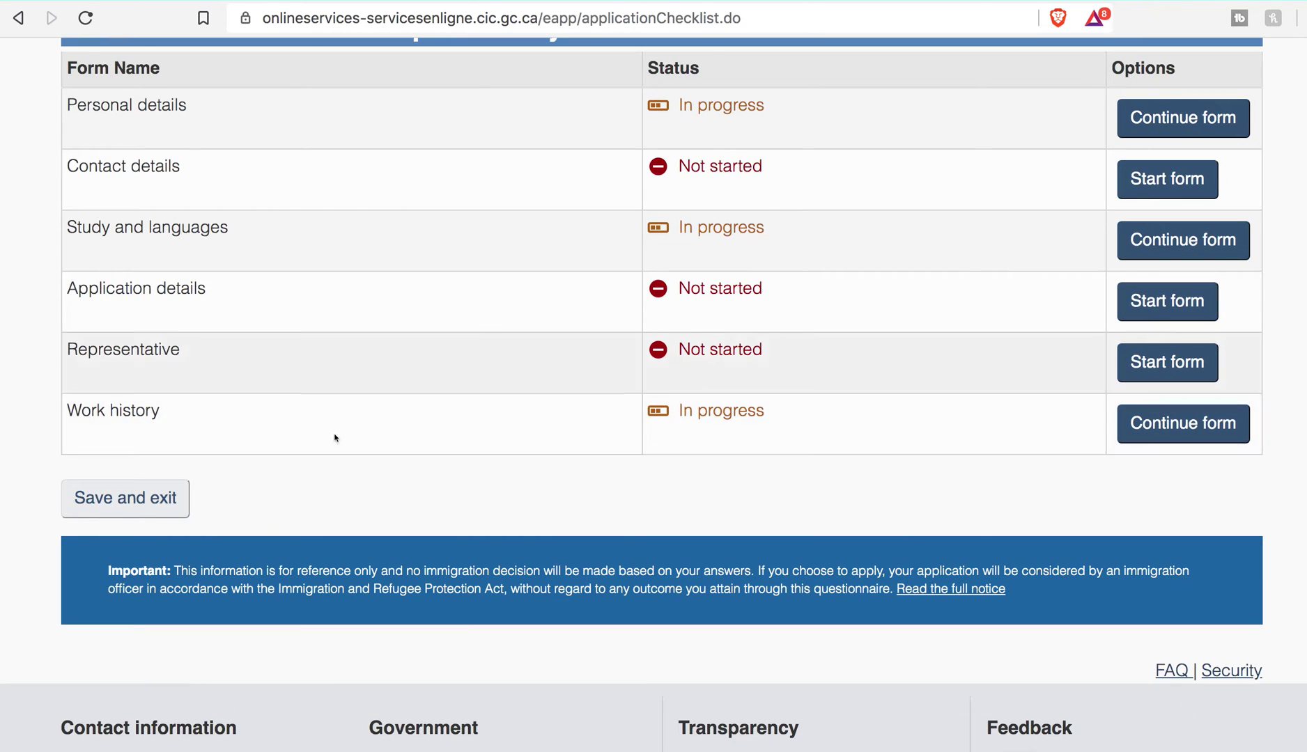
left_click(1170, 423)
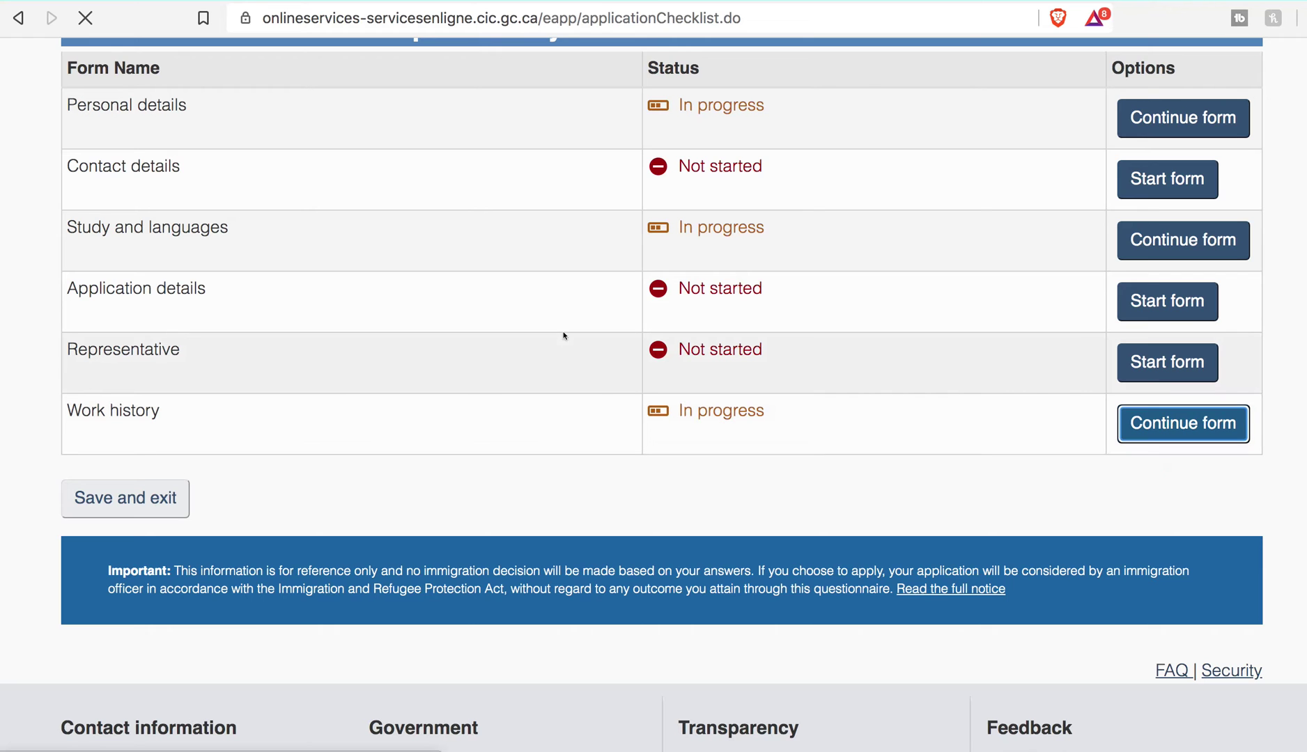
scroll(584, 327, "down", 1)
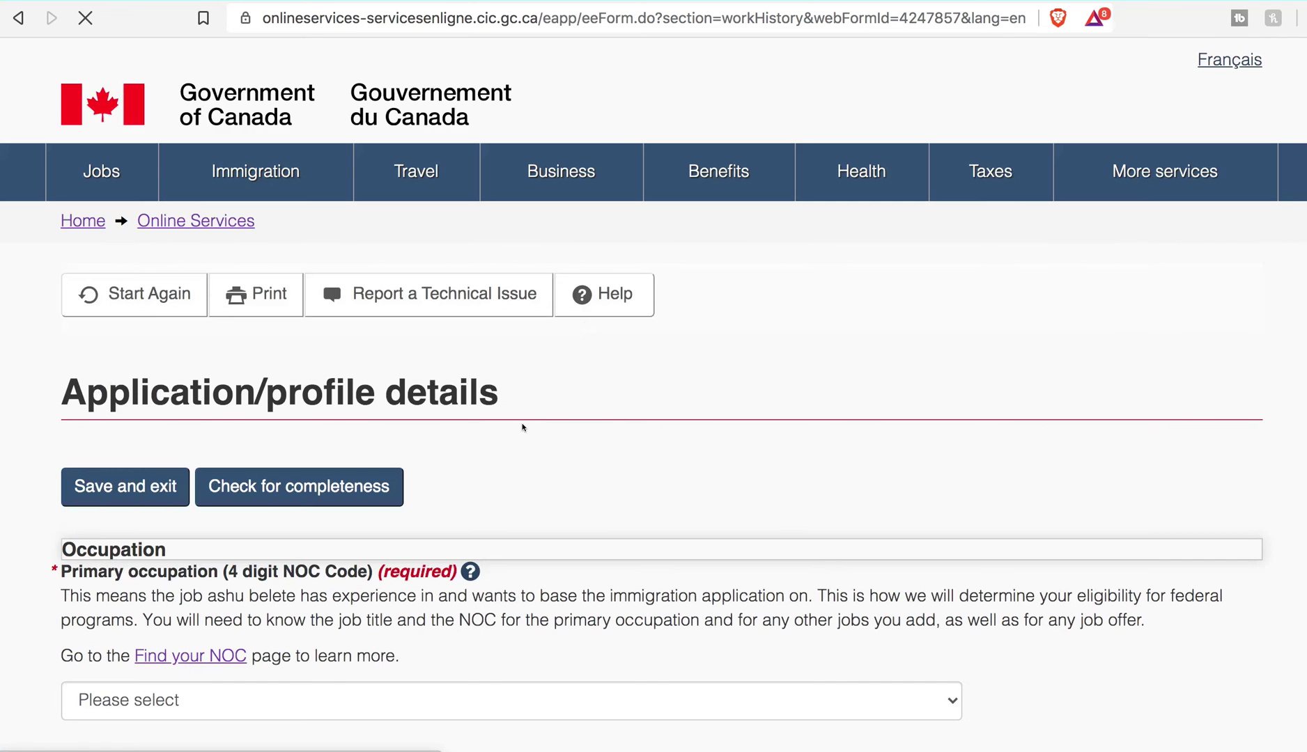
scroll(523, 427, "down", 10)
scroll(523, 428, "down", 5)
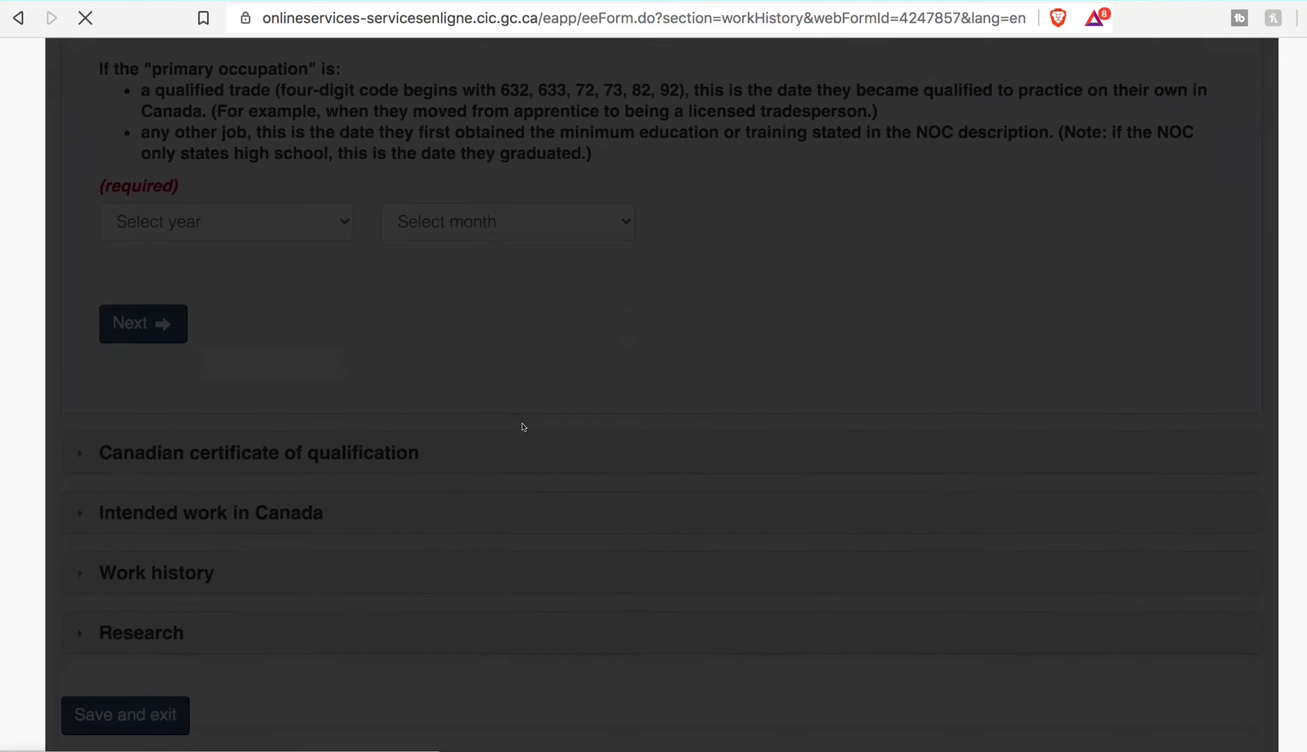
scroll(523, 427, "down", 1)
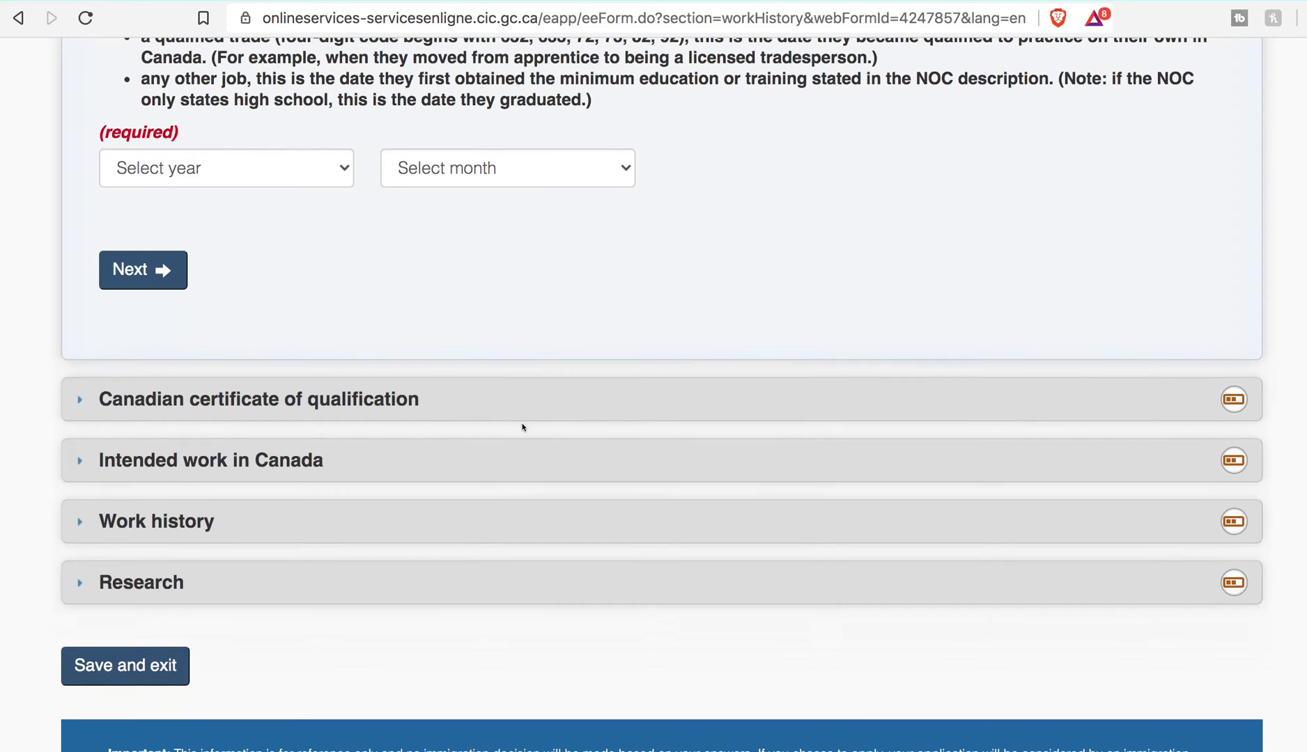
Expand the Canadian certificate of qualification section and check the answer options for its question without choosing one.
left_click(382, 388)
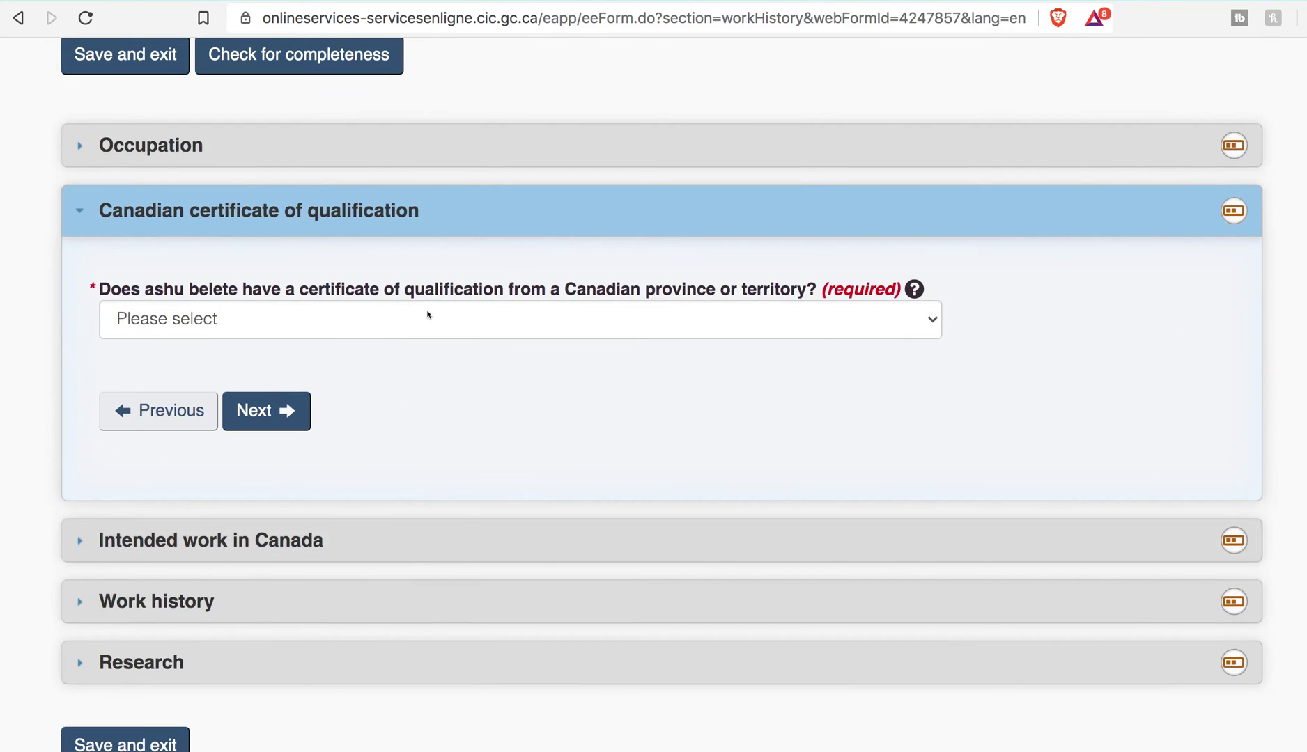
left_click(428, 317)
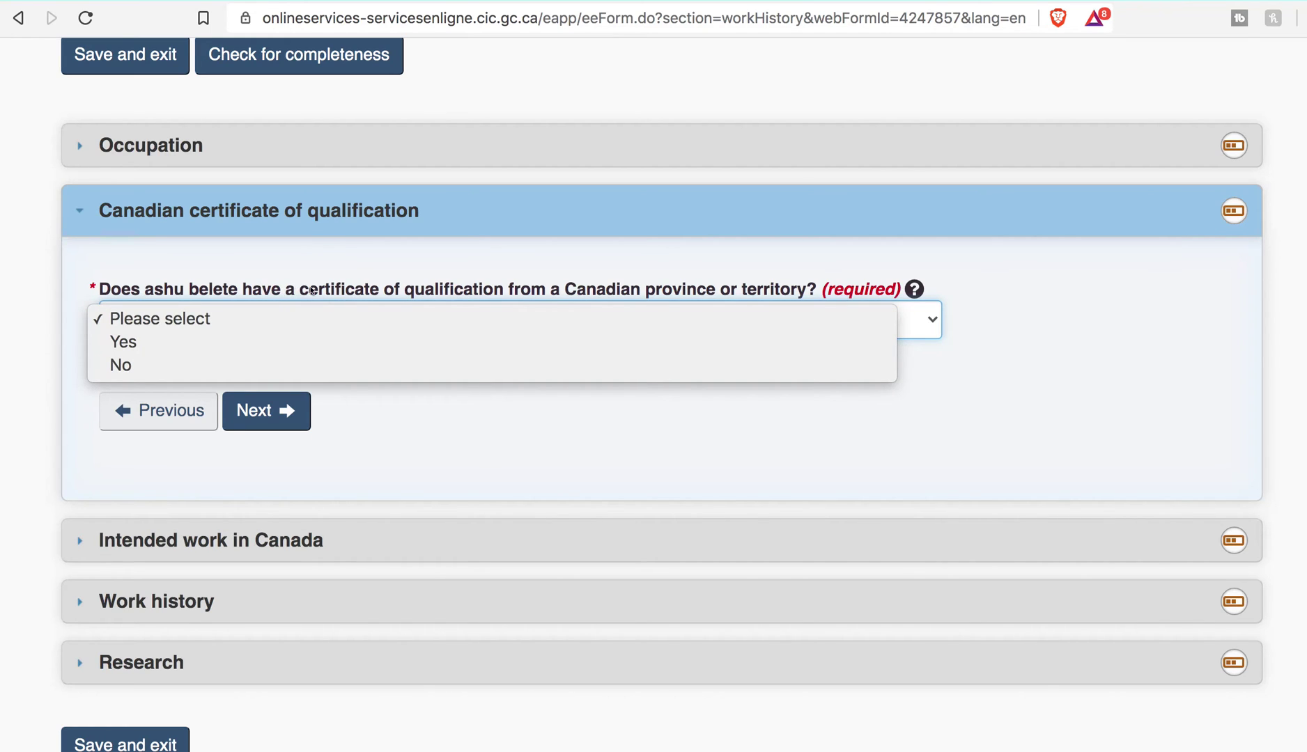
left_click(204, 284)
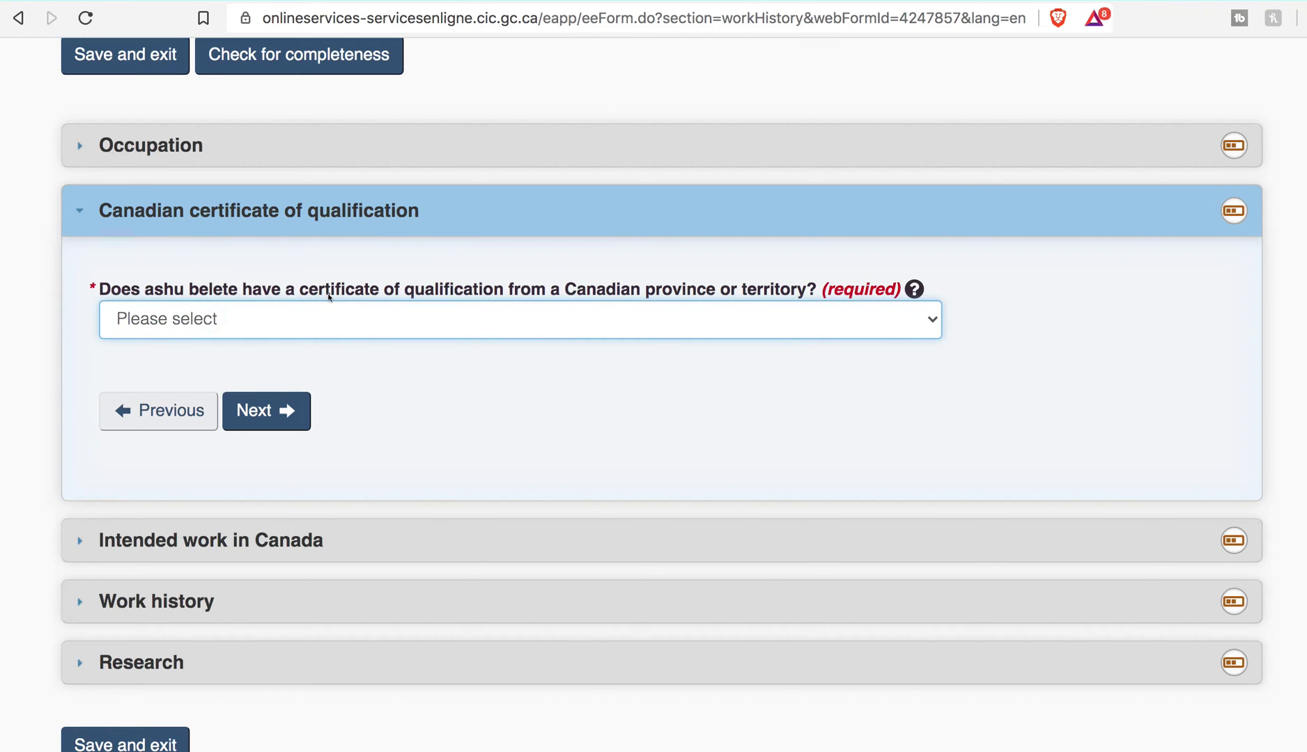
Open the help for the certificate of qualification question and highlight who issues the certificate and how to get one.
left_click(914, 288)
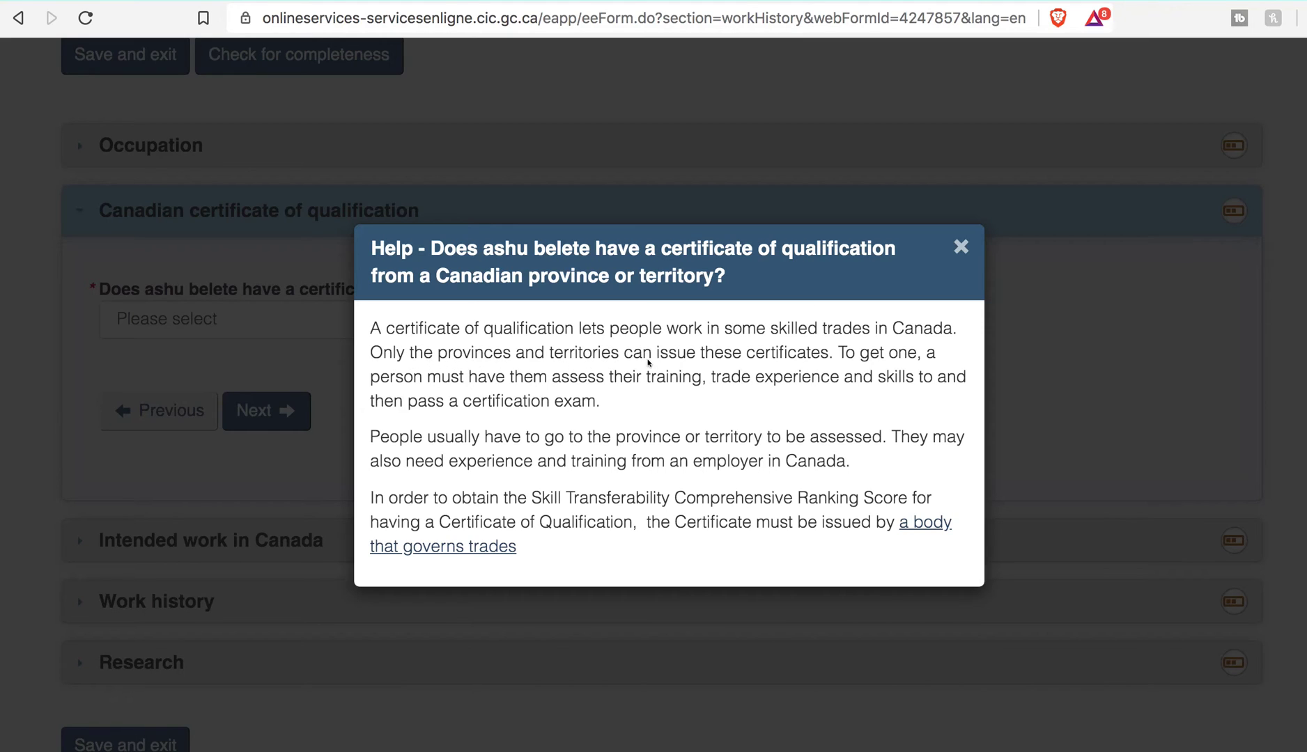
left_click_drag(825, 351, 652, 352)
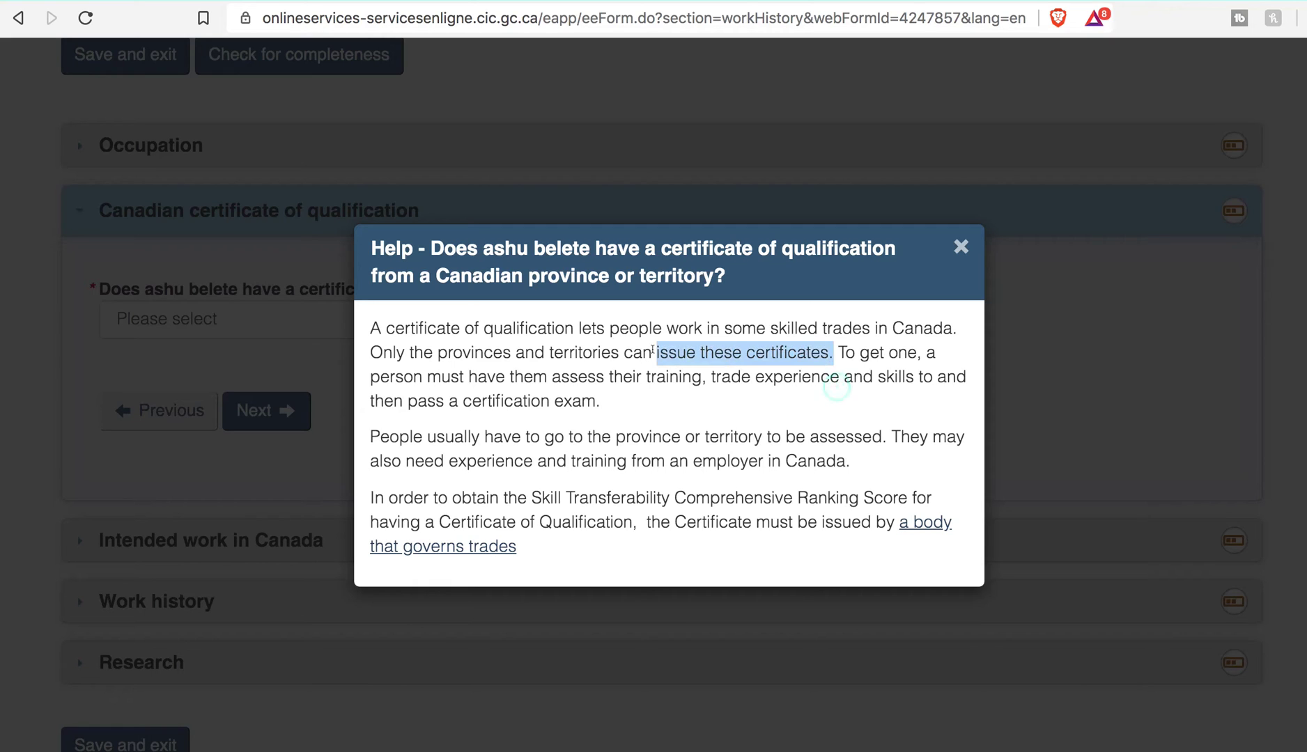
left_click(625, 411)
left_click_drag(834, 340, 873, 392)
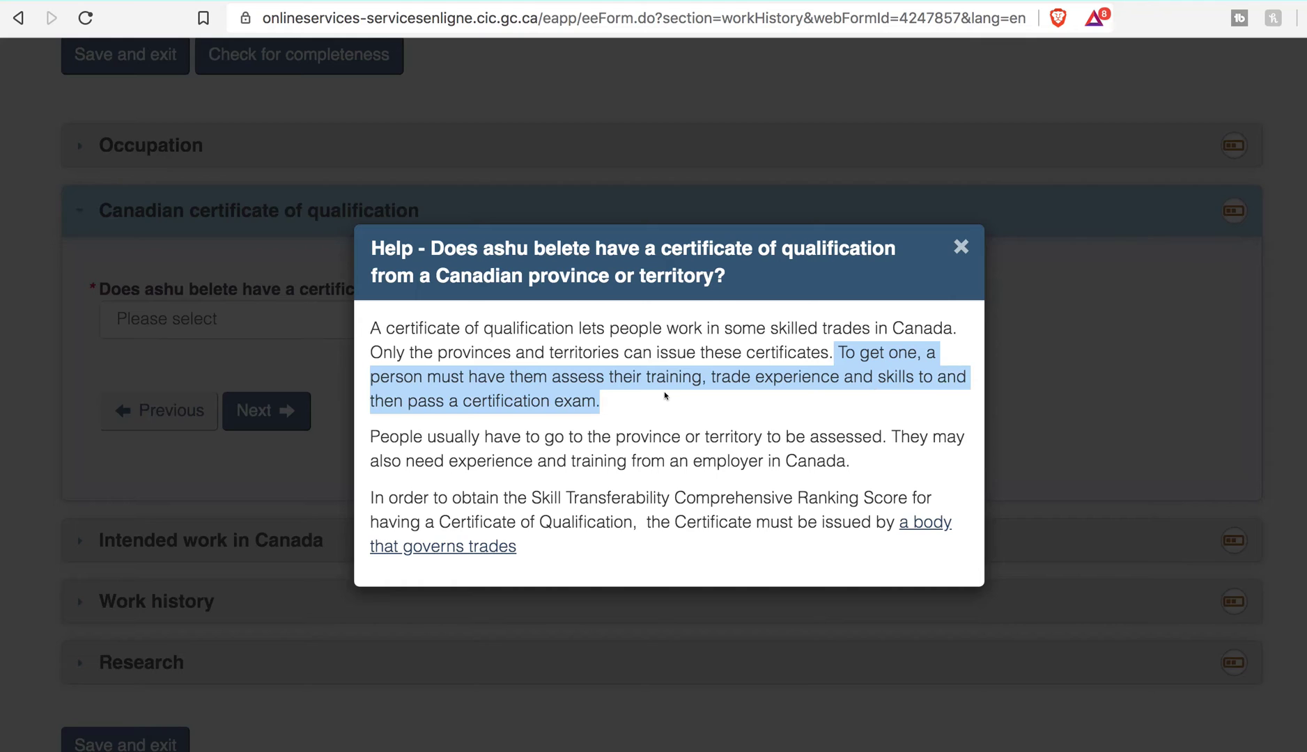
left_click(663, 396)
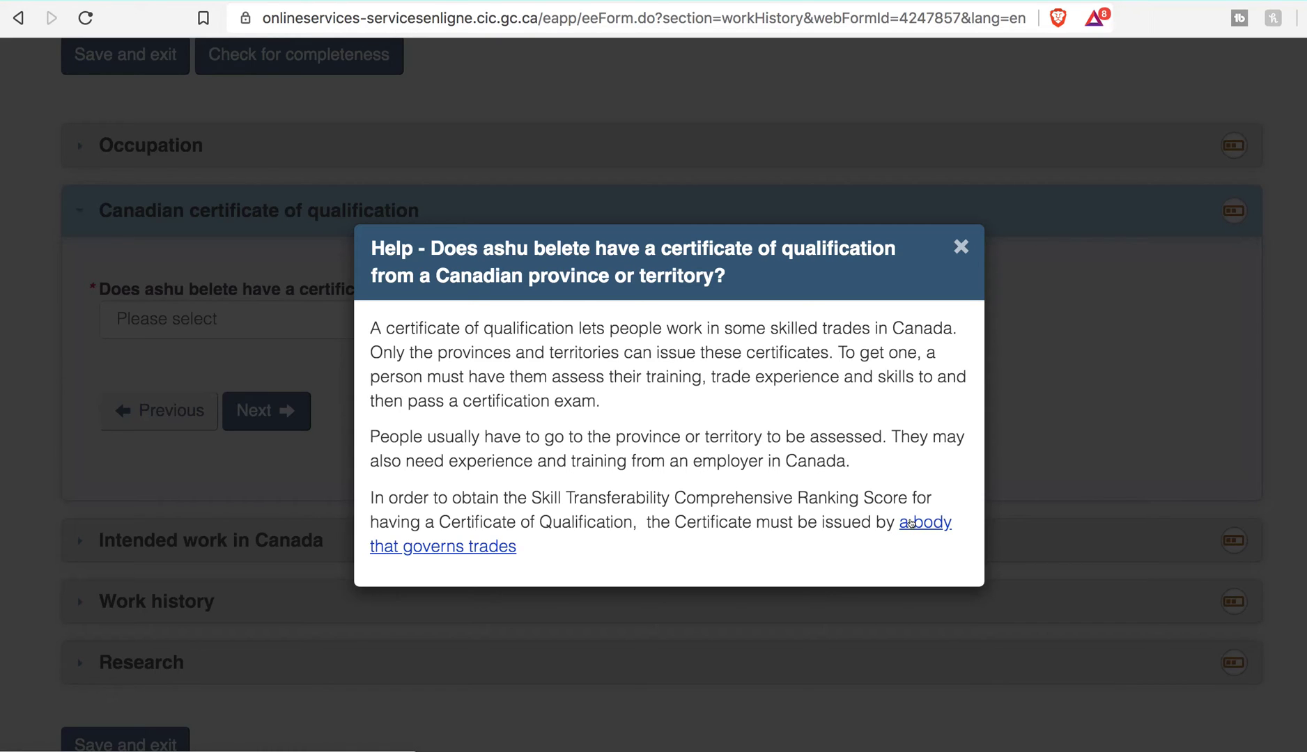
Open the "a body that governs trades" link in a new tab and review the Federal Skilled Trades Program eligibility through its Education section.
right_click(910, 522)
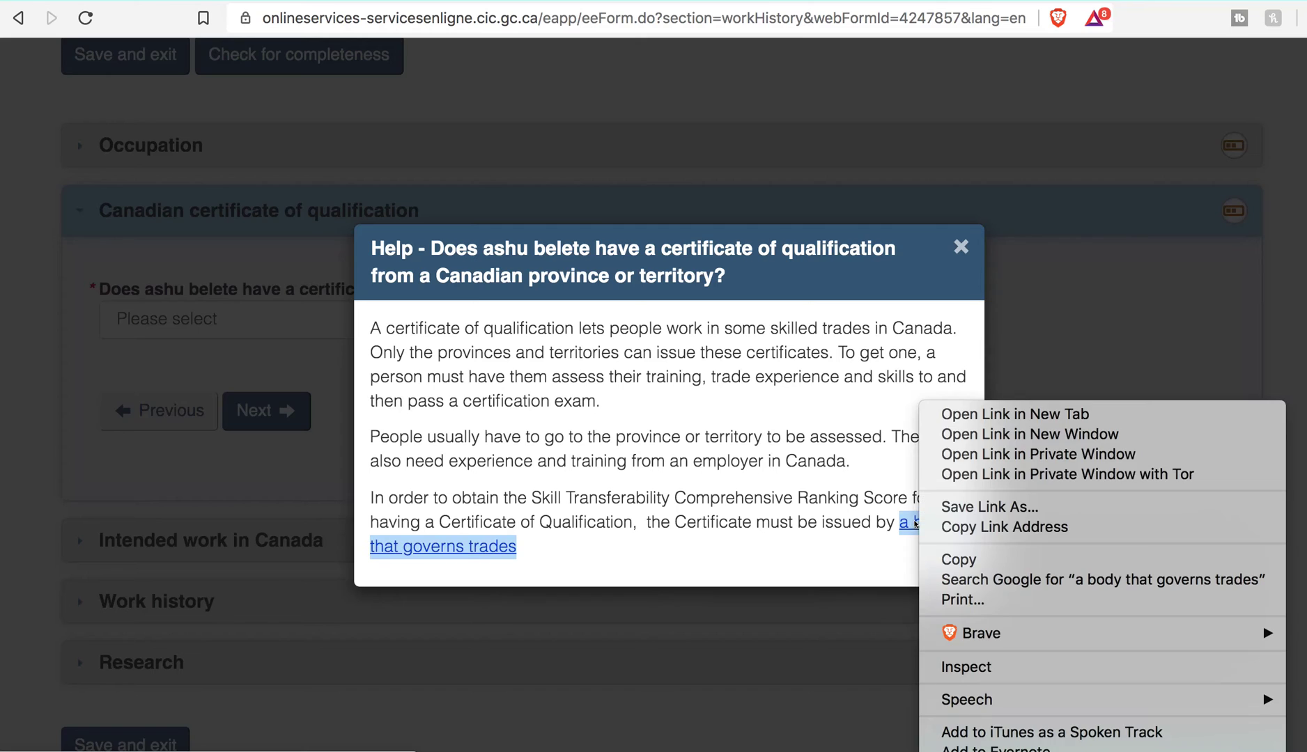
left_click(981, 415)
key("Return")
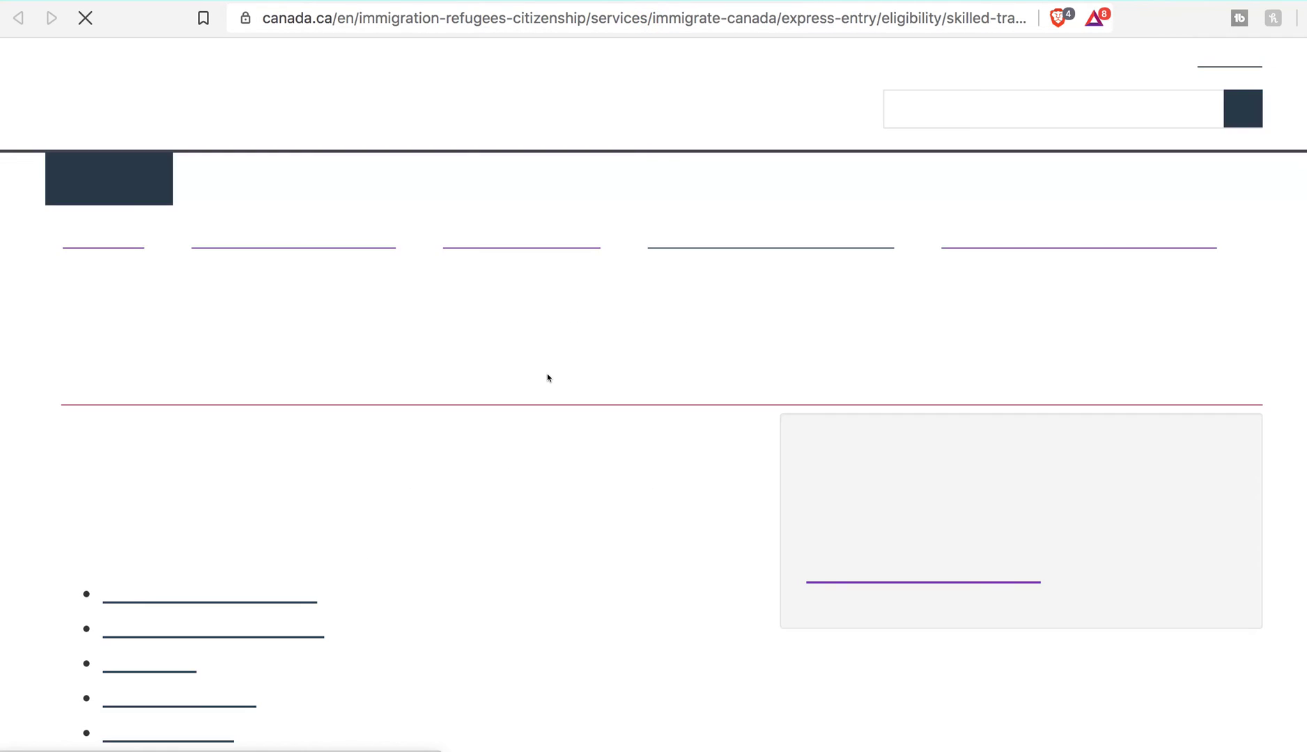
scroll(499, 426, "down", 1)
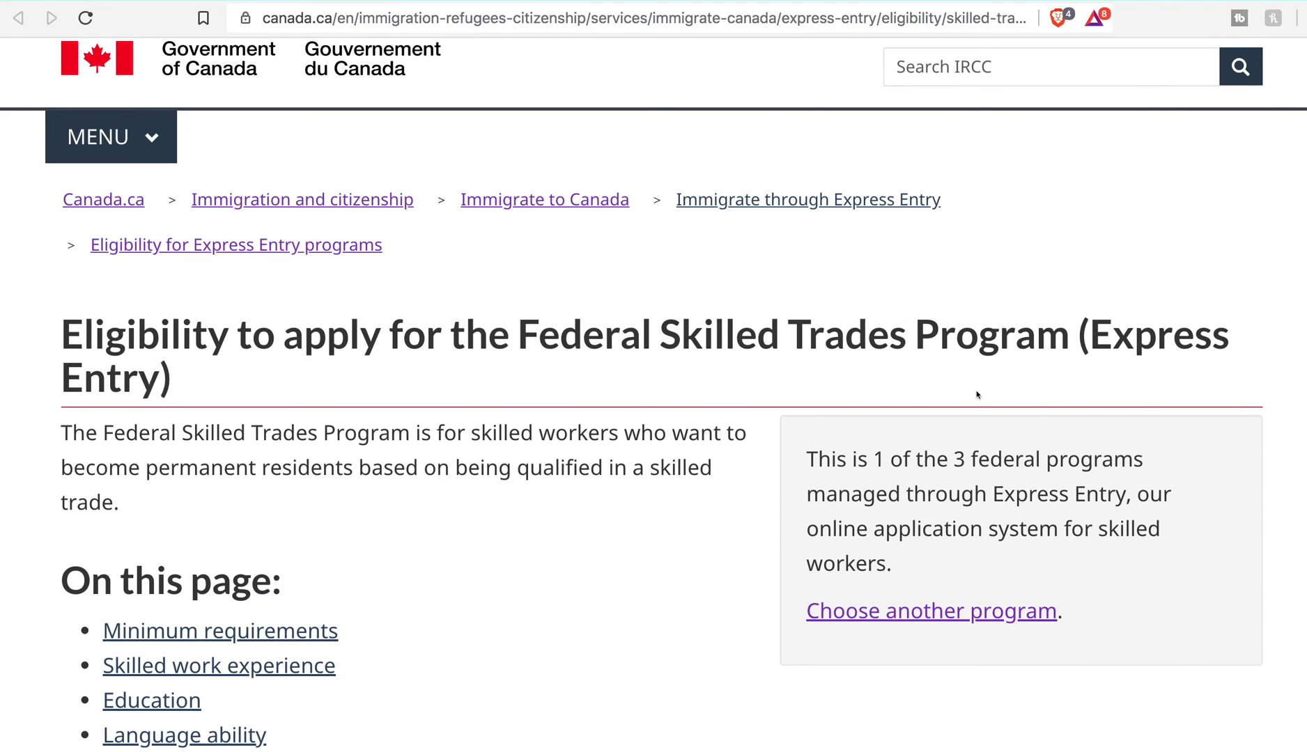
scroll(977, 391, "down", 5)
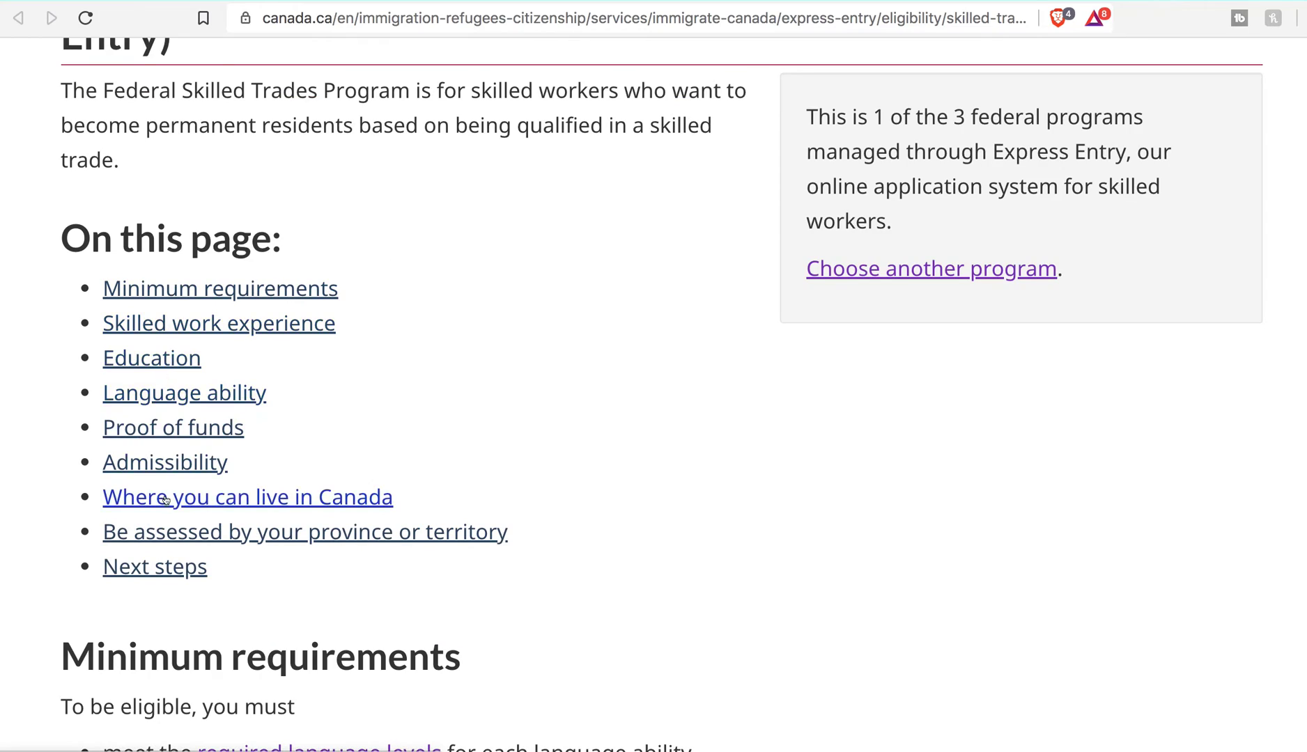
scroll(170, 495, "down", 15)
scroll(169, 495, "down", 8)
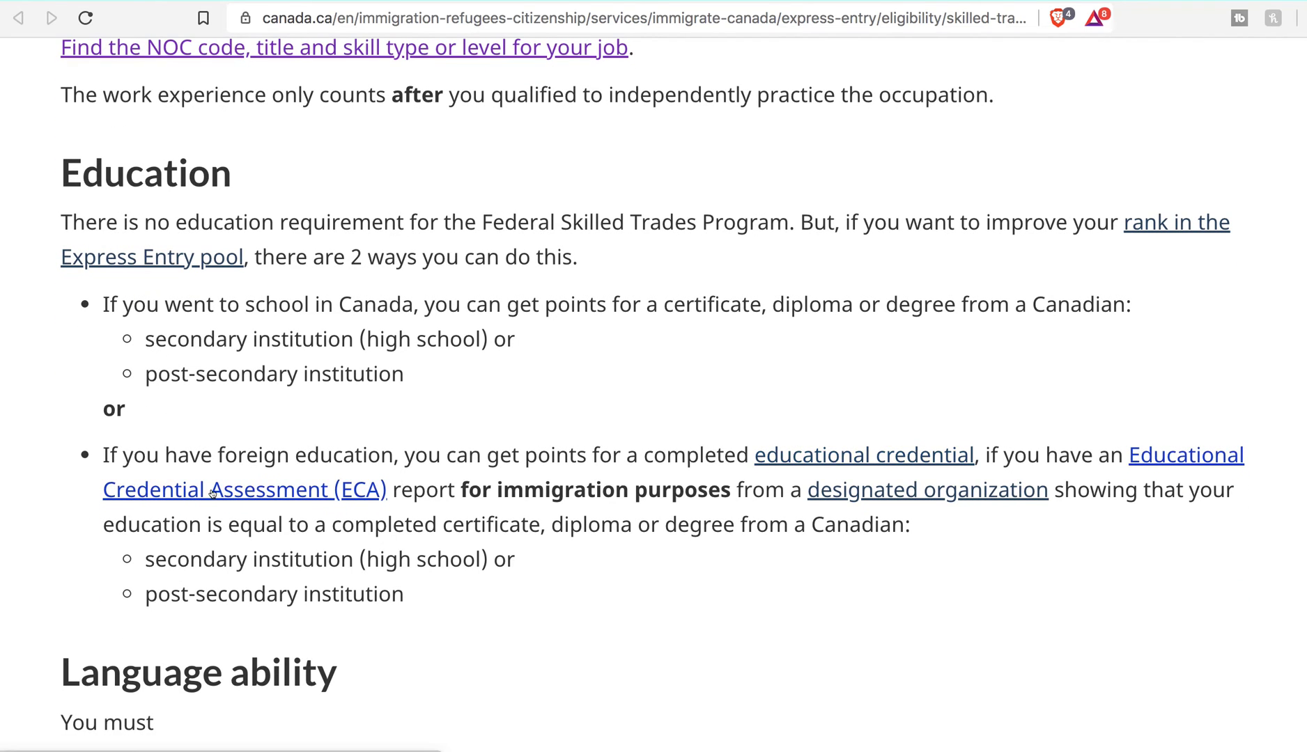
Open the Educational Credential Assessment (ECA) page from the Education section and skim its explanation.
left_click(1148, 458)
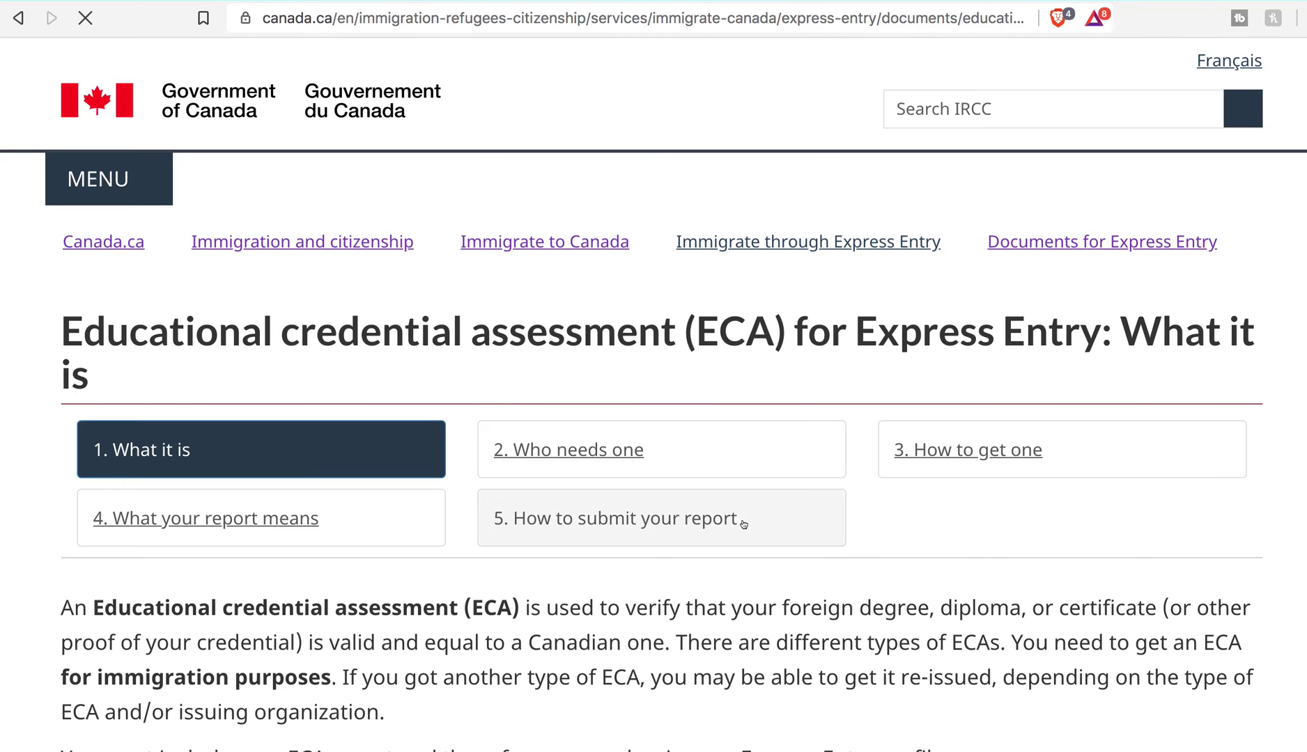
scroll(744, 525, "down", 8)
scroll(444, 347, "up", 4)
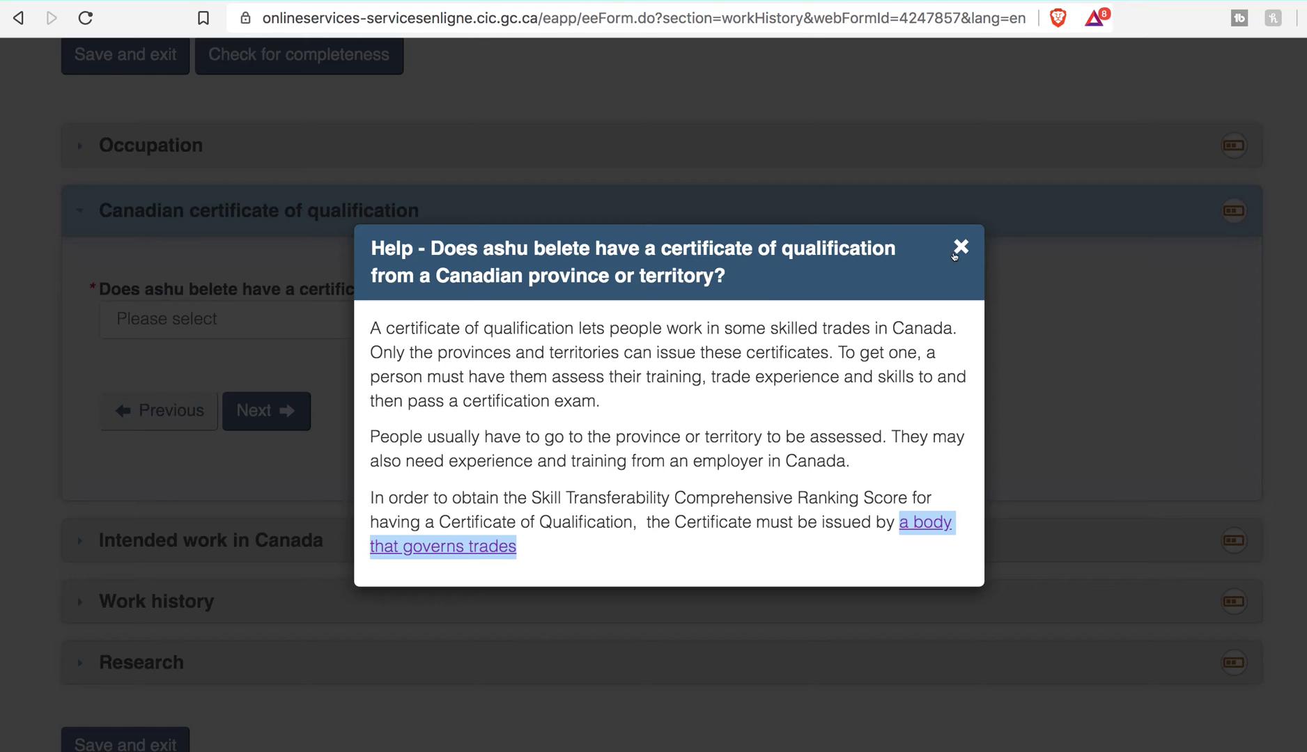
Close the certificate of qualification help on the Work history form and expand the Intended work in Canada section.
left_click(961, 247)
scroll(328, 359, "down", 3)
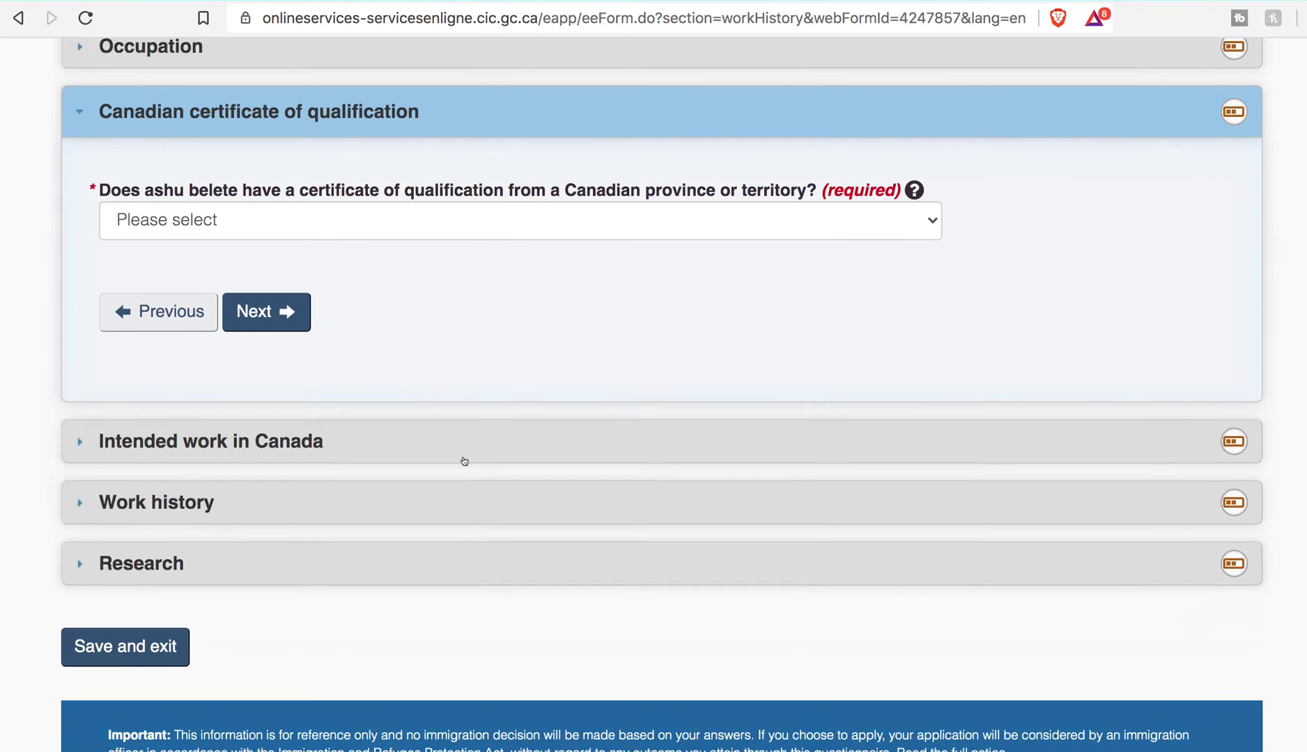
left_click(325, 382)
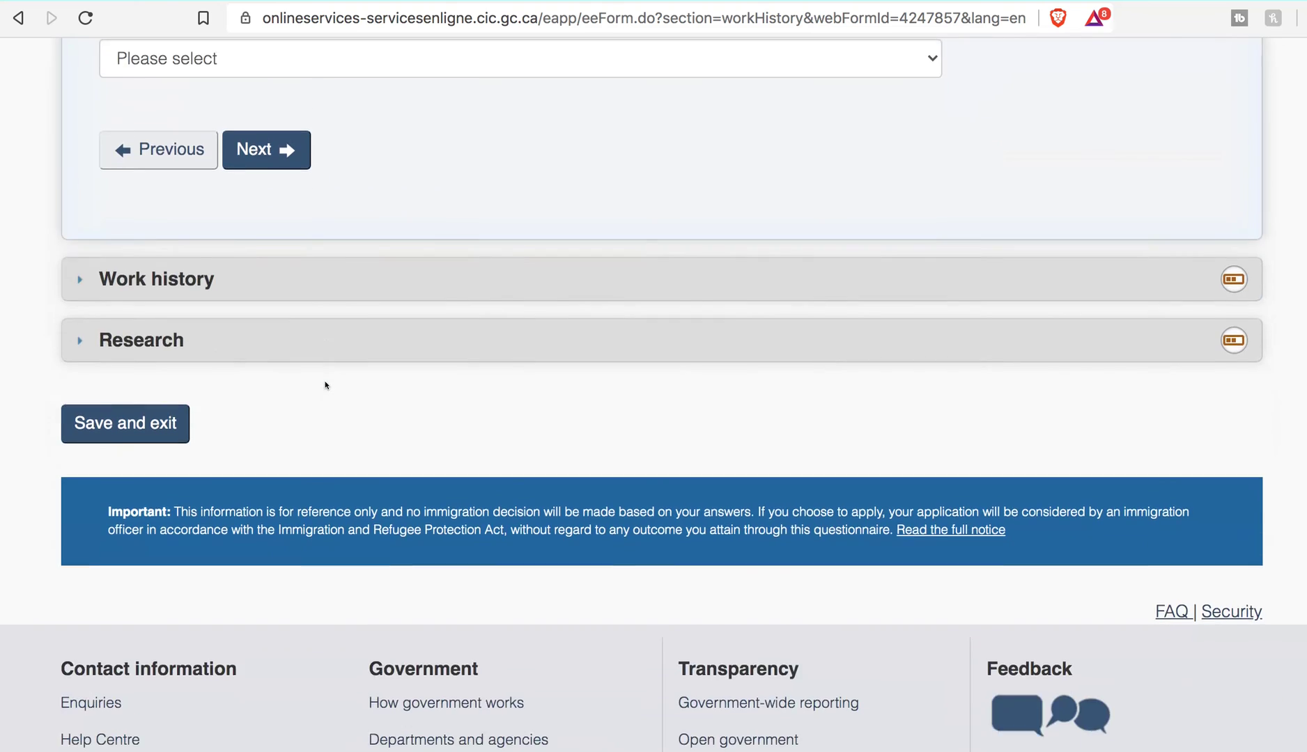
Review the job offer question, its offer conditions and its answer field in the Intended work in Canada section.
scroll(245, 414, "down", 4)
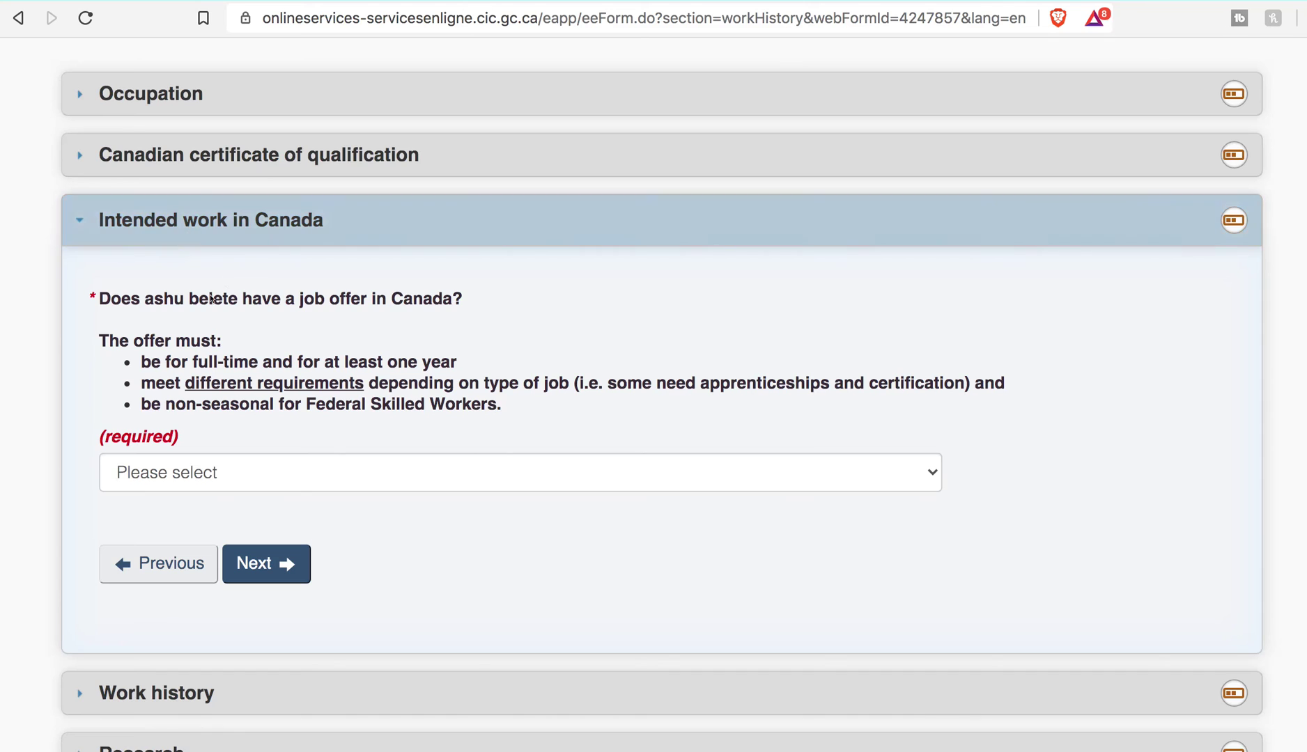
left_click(211, 465)
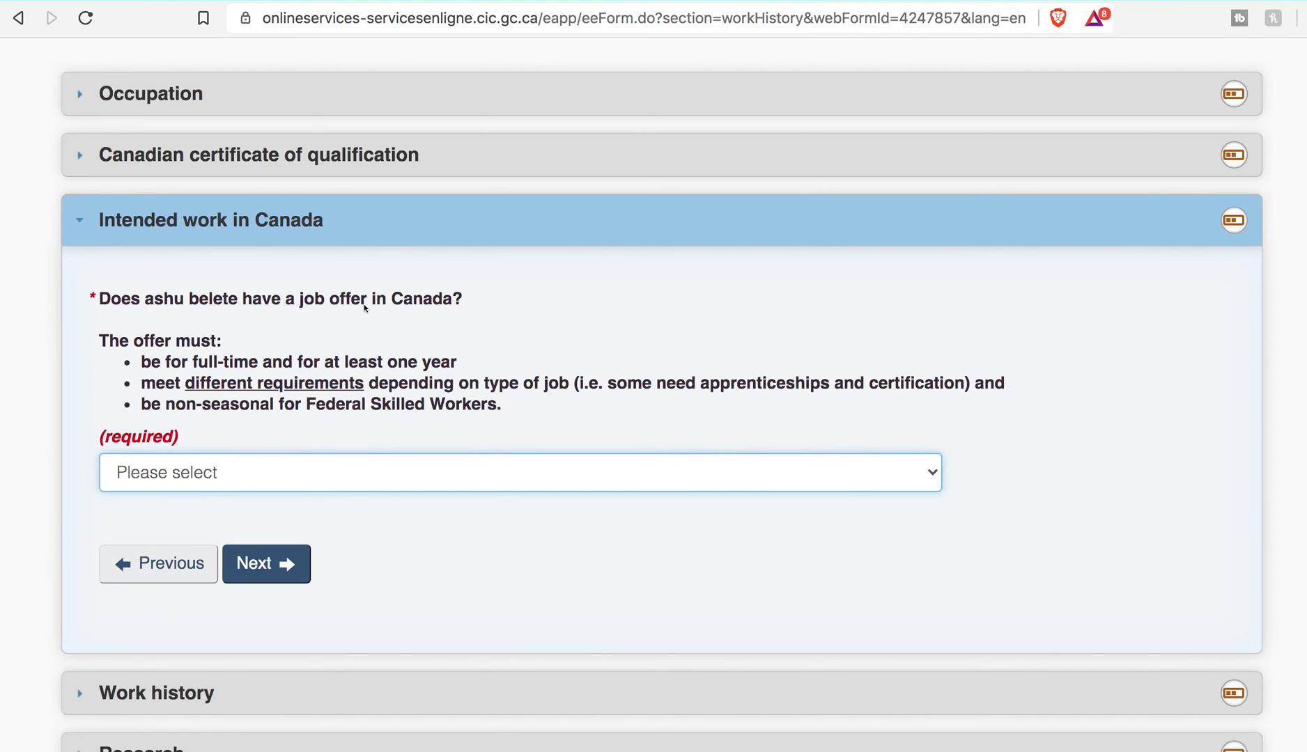
scroll(453, 369, "down", 4)
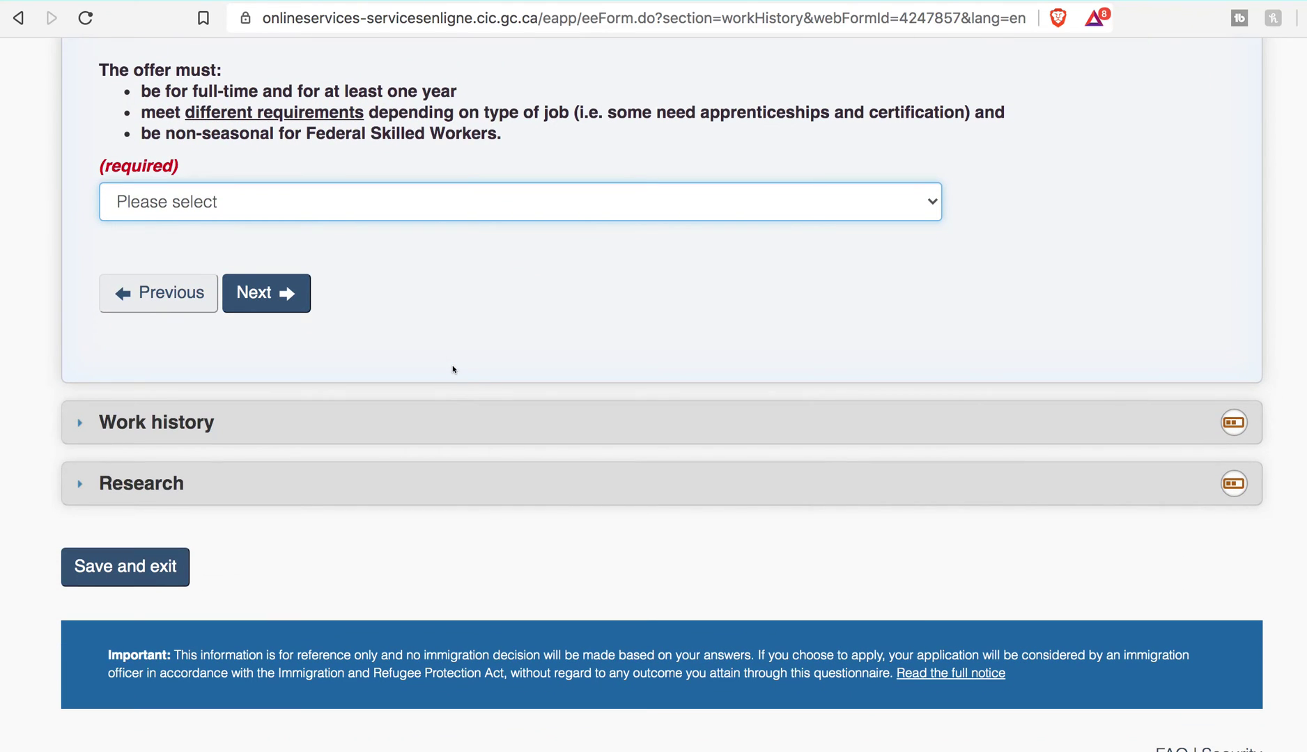
scroll(453, 369, "down", 1)
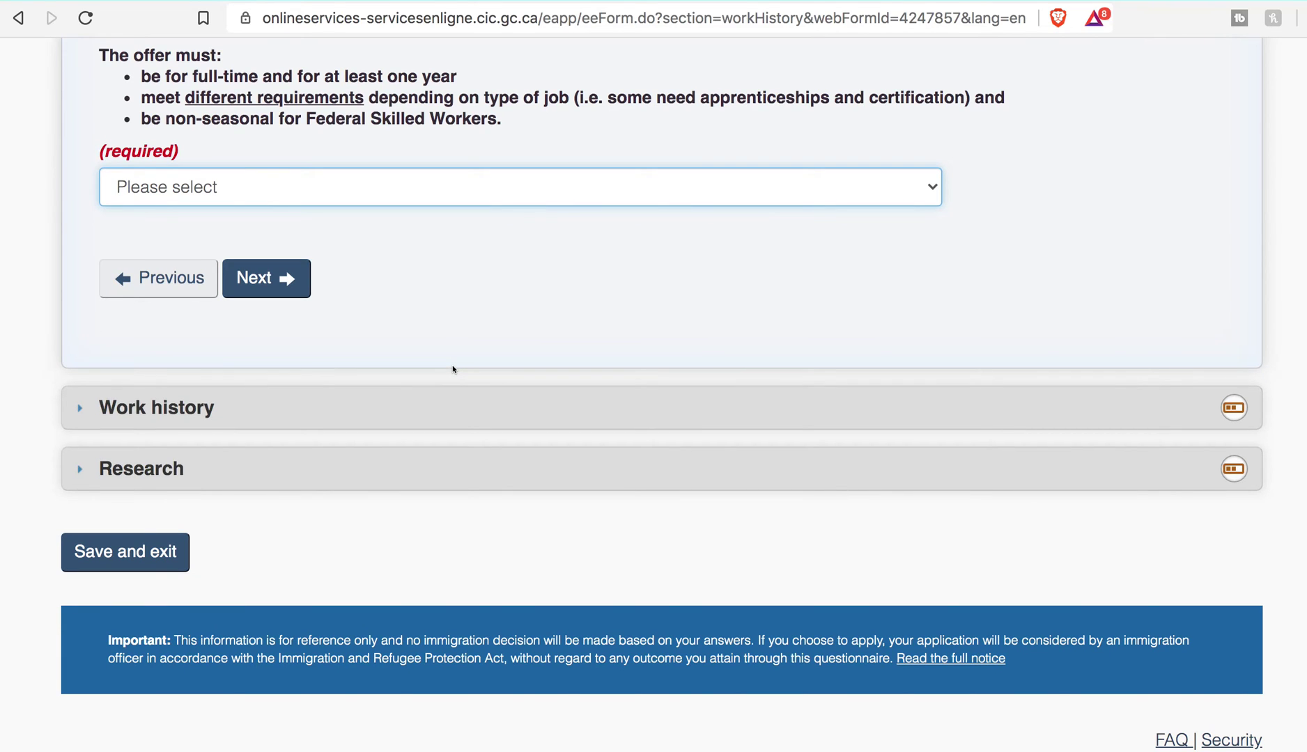
Expand the Work history section and read its instructions for adding jobs and its required question.
left_click(266, 401)
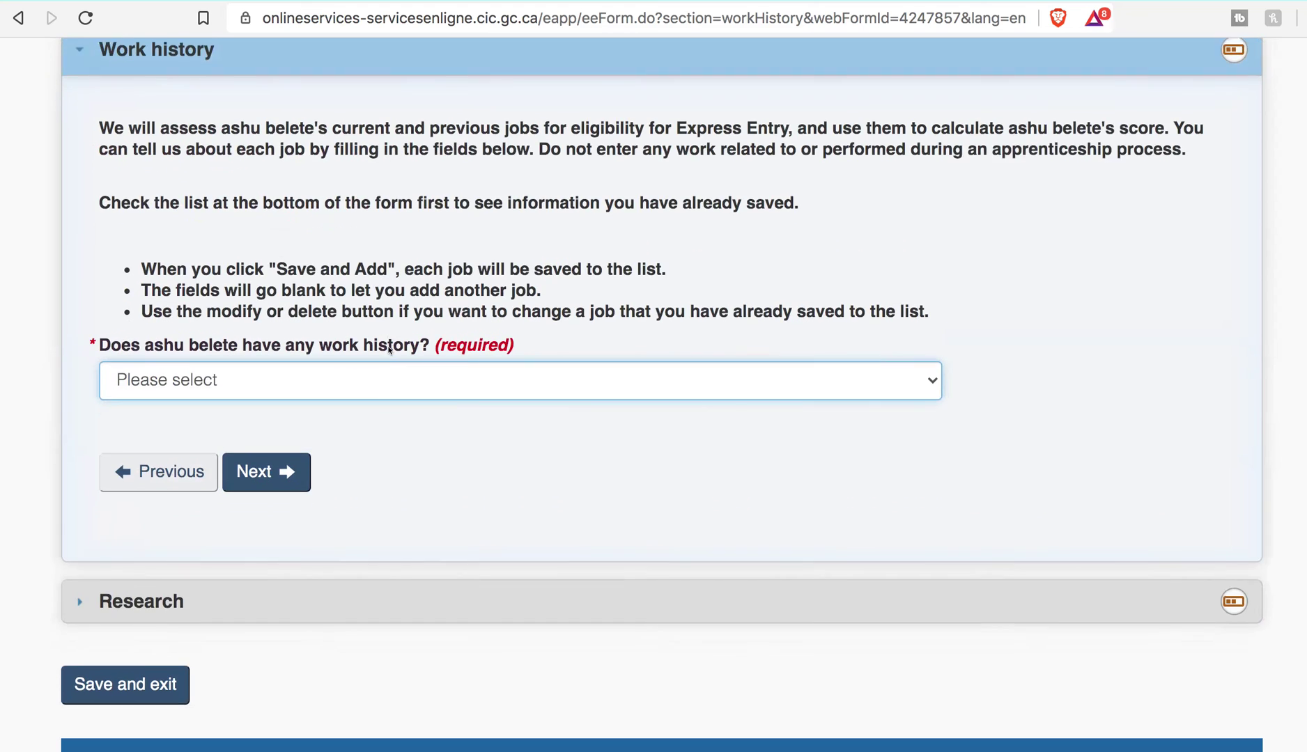
scroll(389, 350, "down", 1)
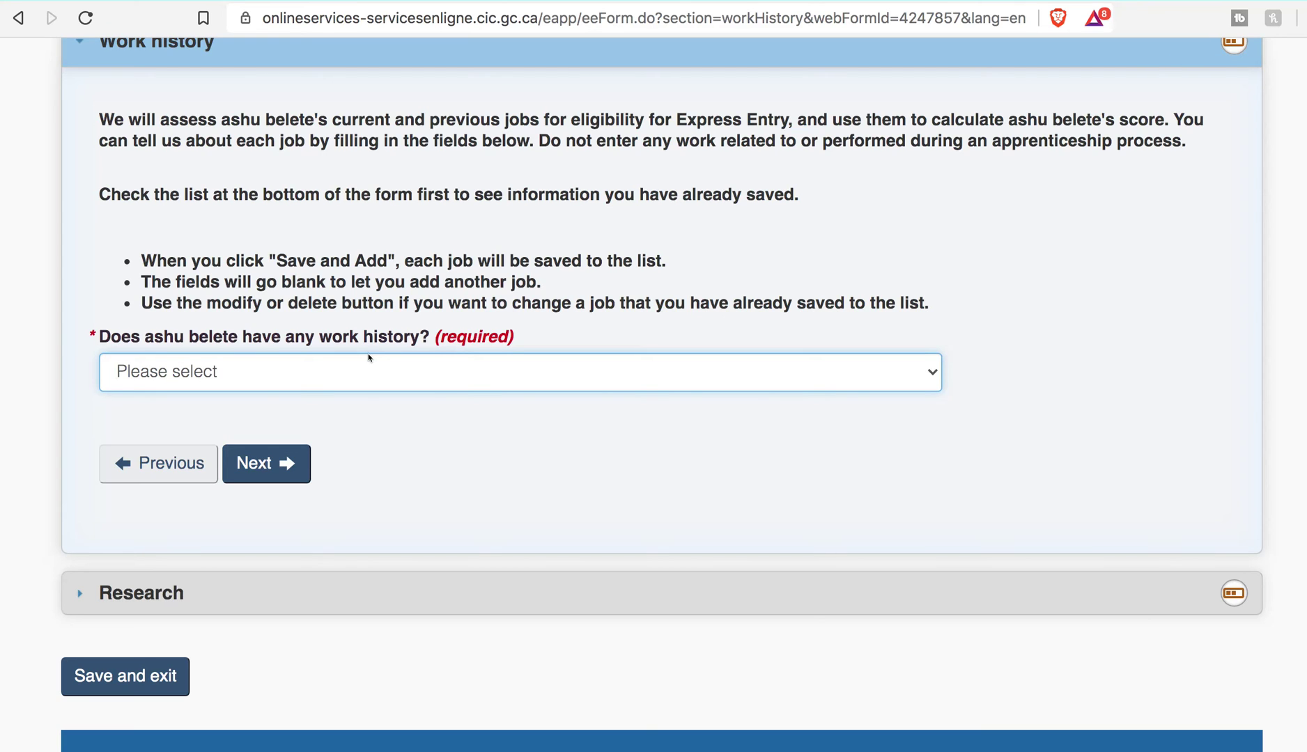
scroll(369, 358, "down", 5)
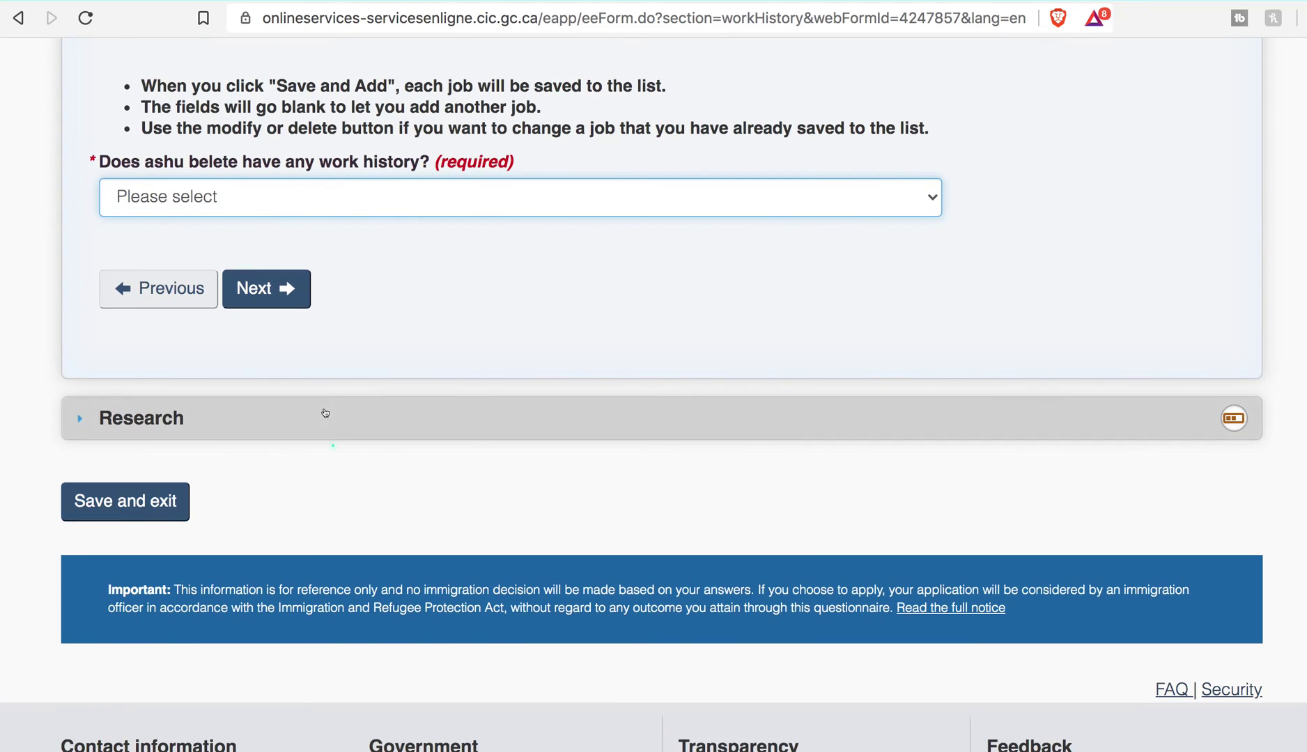
Expand the Research section and view the answer choices for agreeing to the research questions, leaving the question unanswered.
left_click(325, 413)
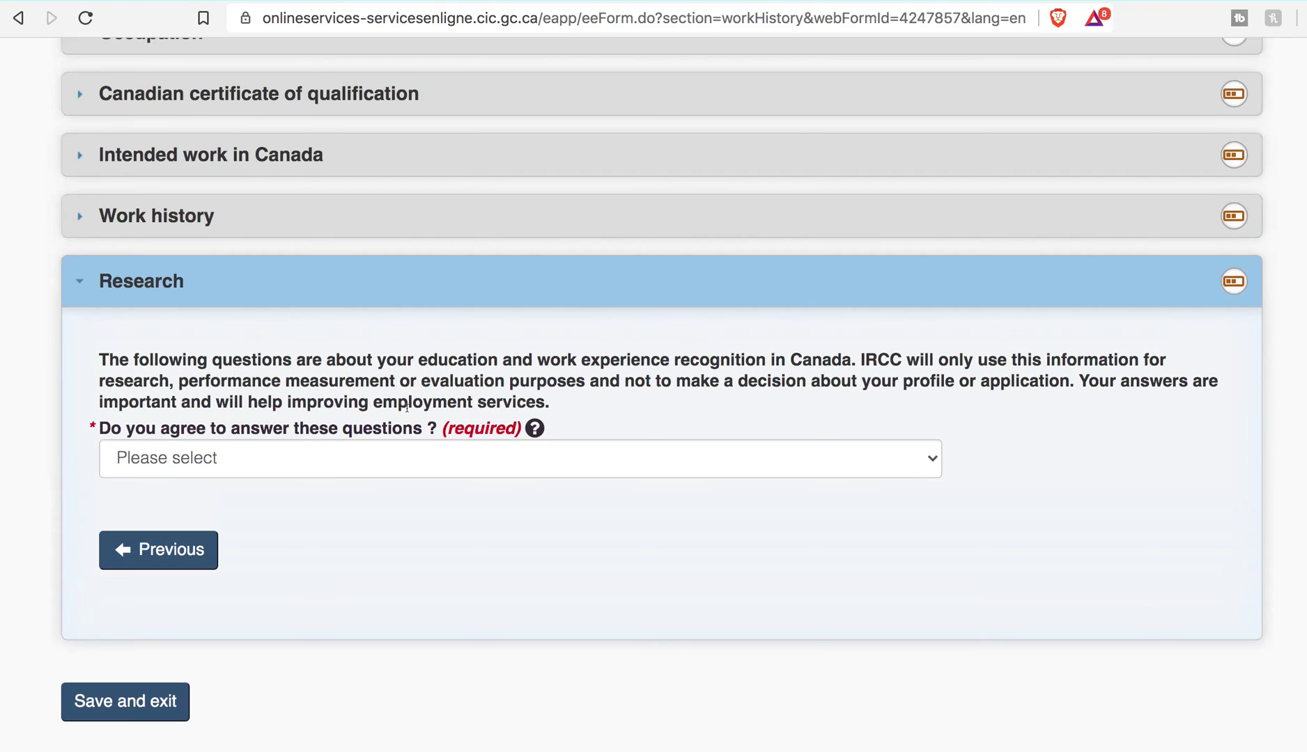
left_click(351, 450)
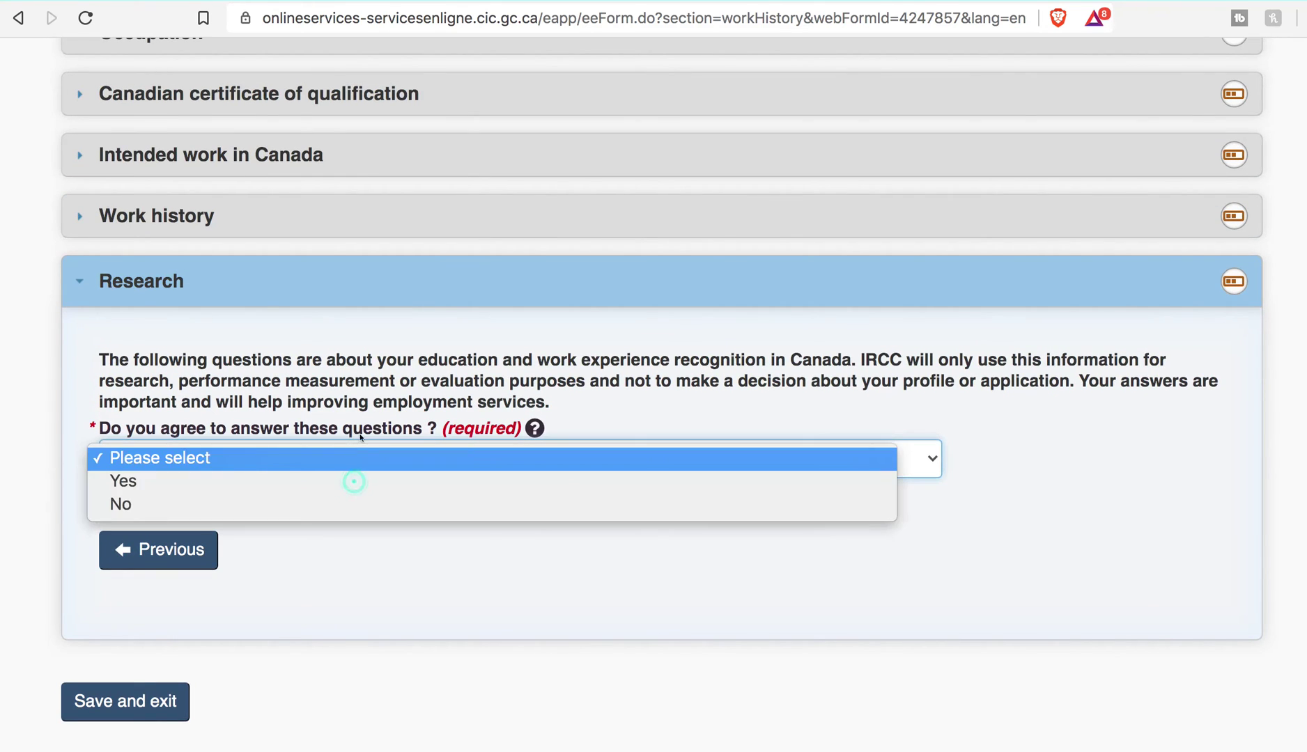
left_click(381, 581)
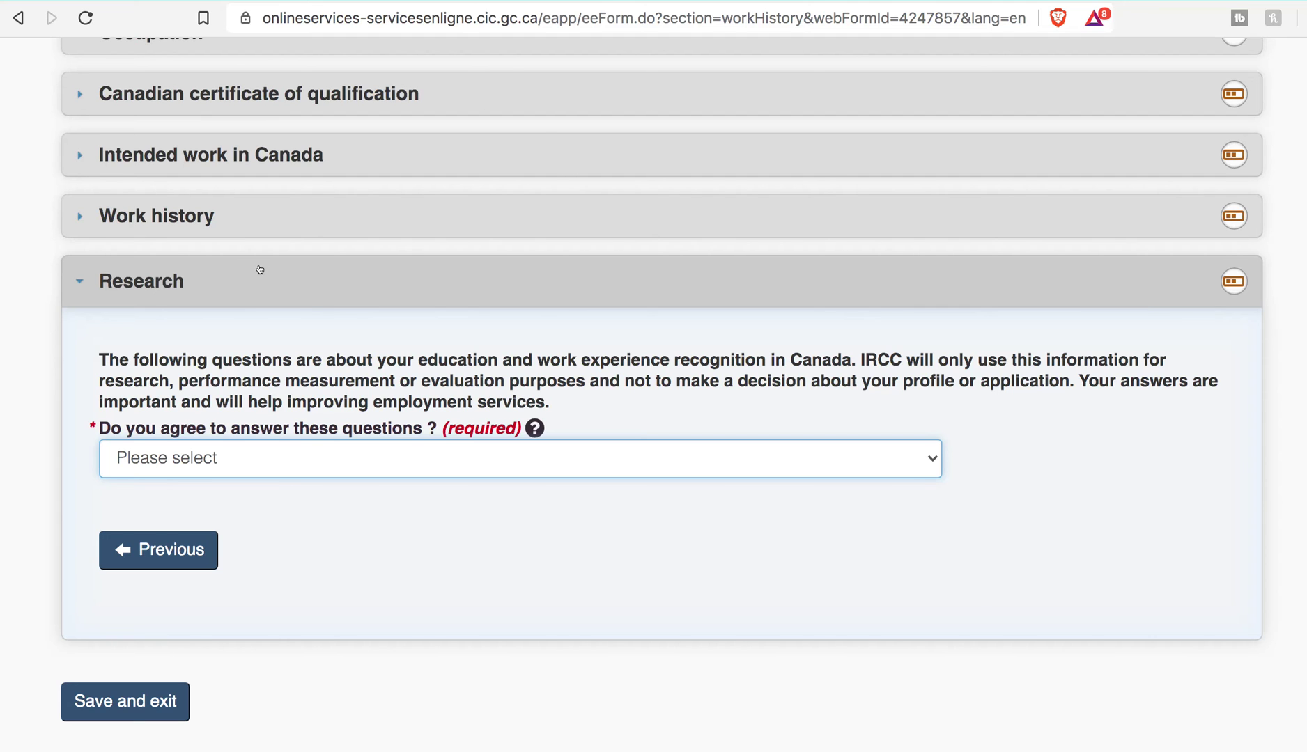
left_click(296, 458)
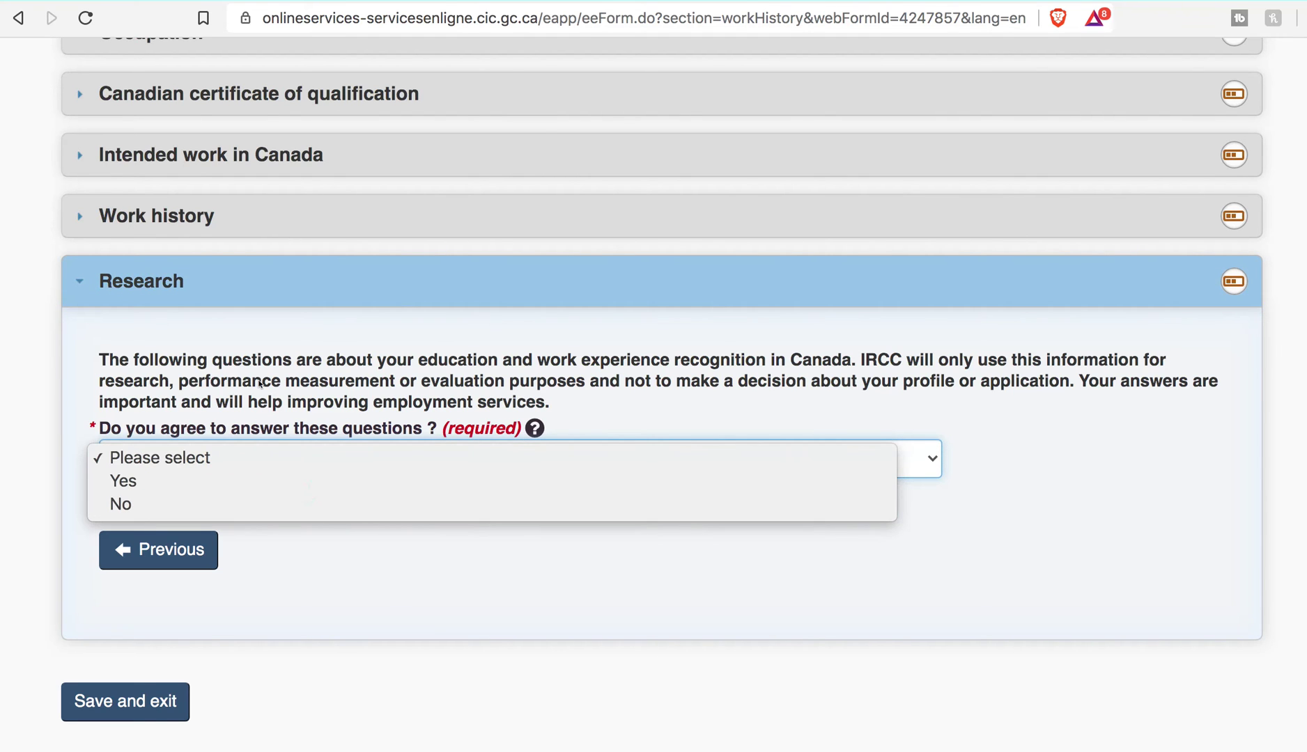
left_click(373, 319)
Save and exit the Work history form to return to the Express Entry profile checklist.
scroll(373, 320, "up", 10)
scroll(374, 323, "down", 2)
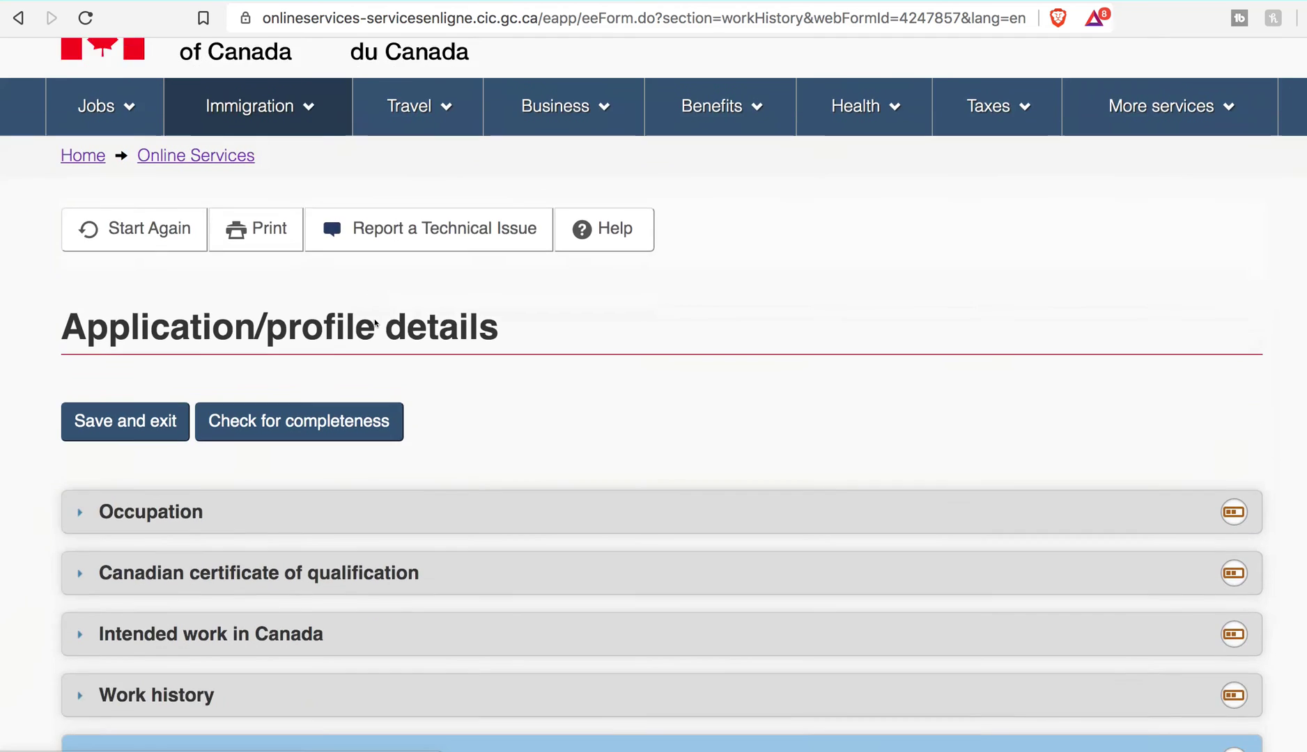
scroll(375, 322, "down", 8)
left_click(117, 657)
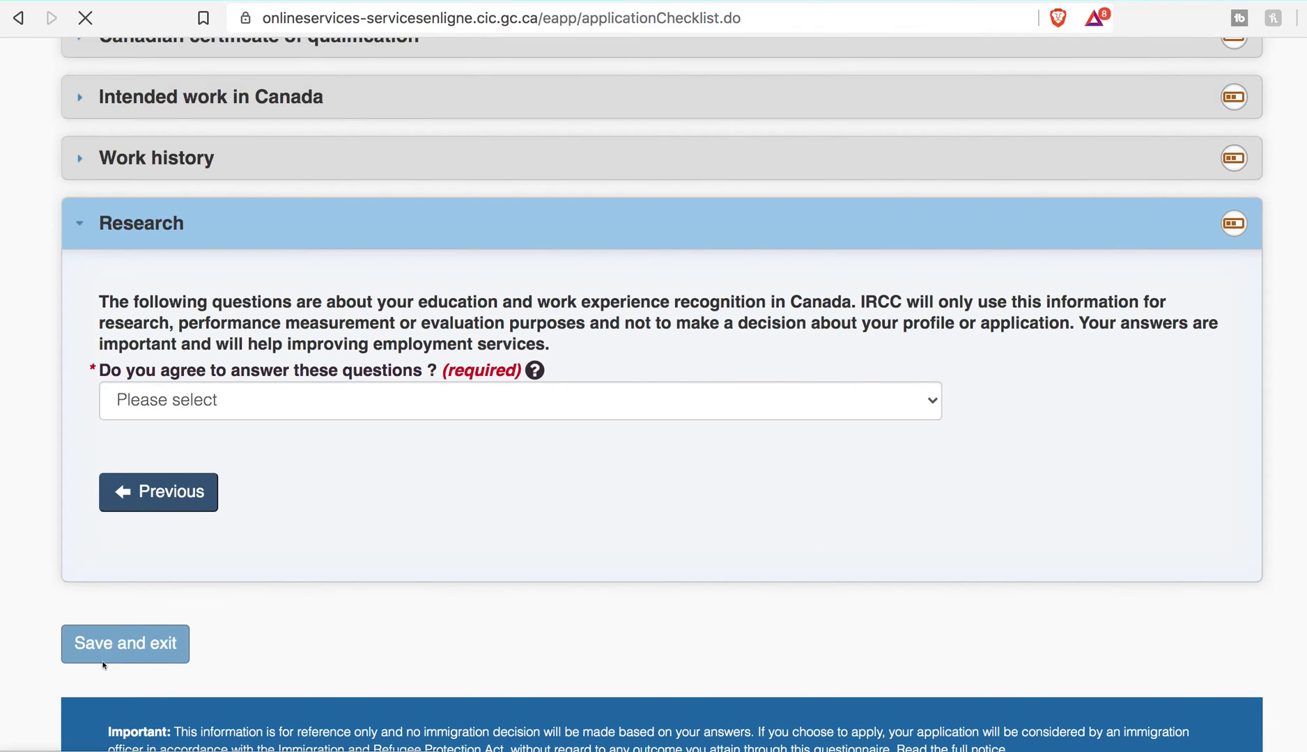
Review the Express Entry profile checklist, checking the status of each form from Personal details to Work history.
scroll(260, 540, "down", 9)
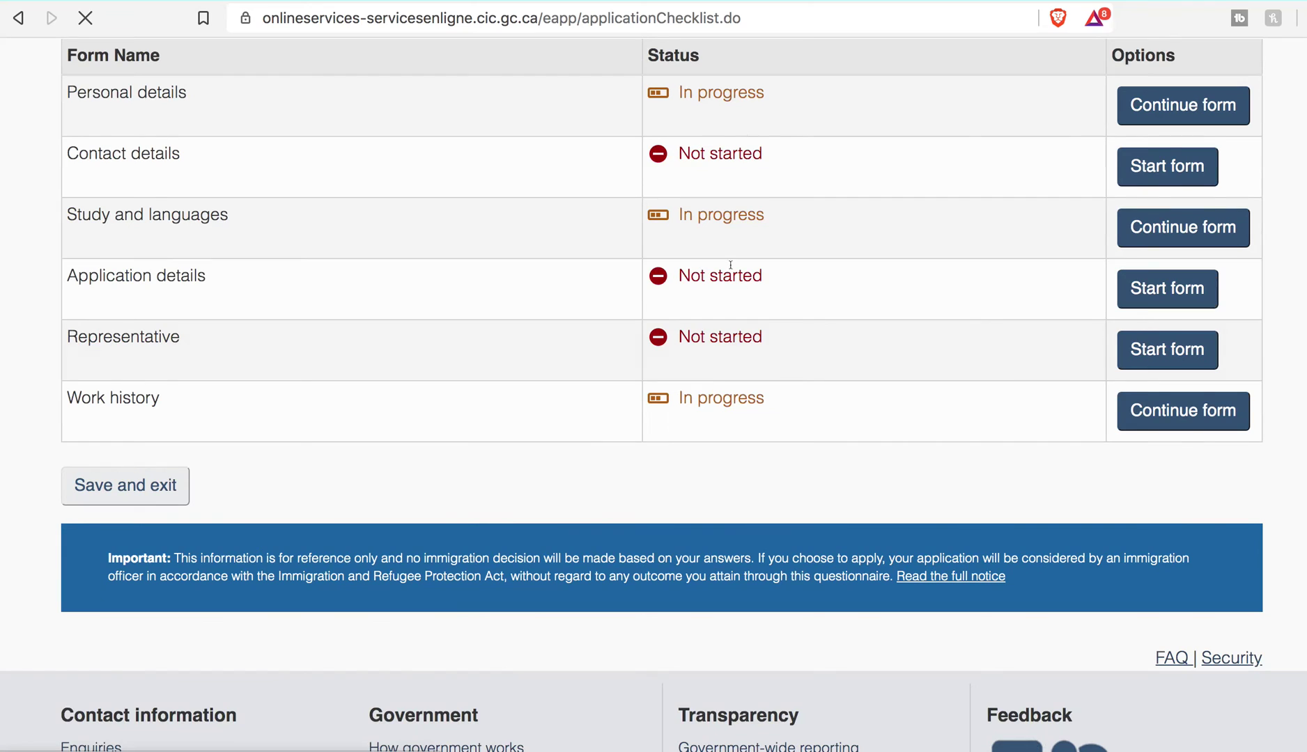
scroll(730, 265, "down", 1)
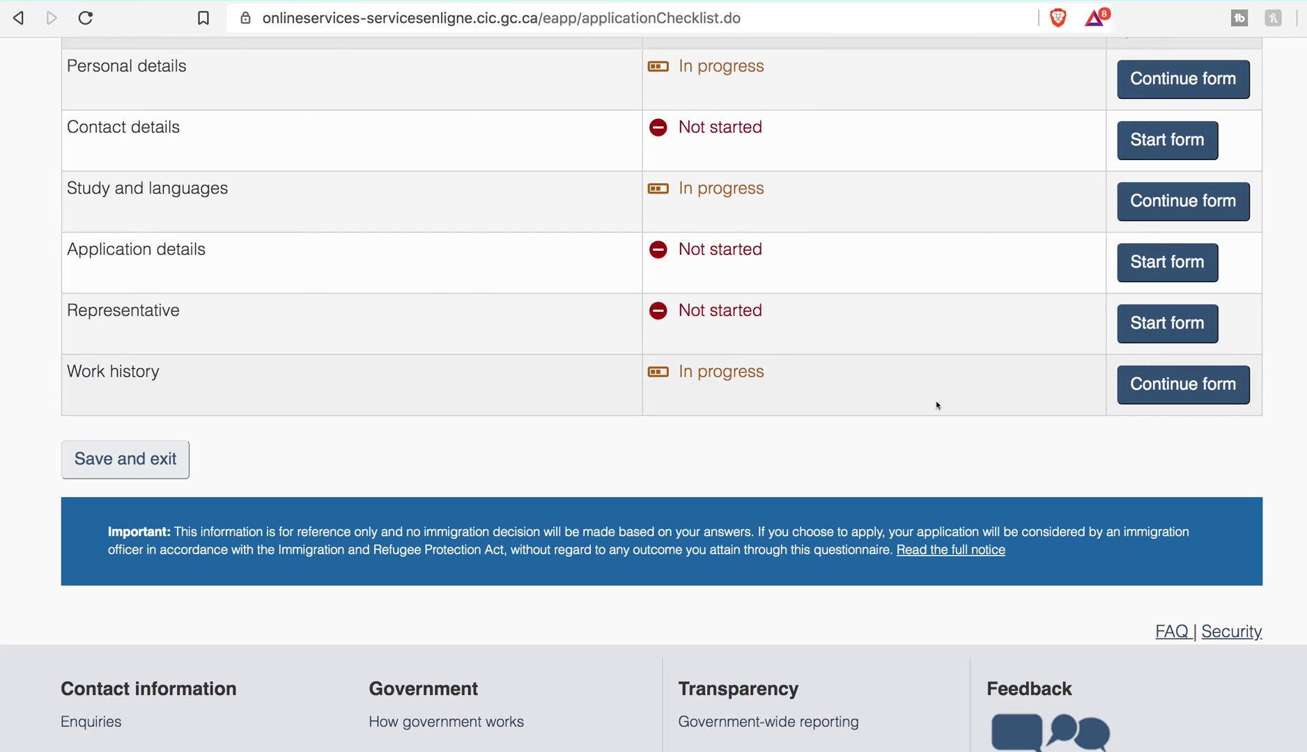
scroll(953, 434, "up", 9)
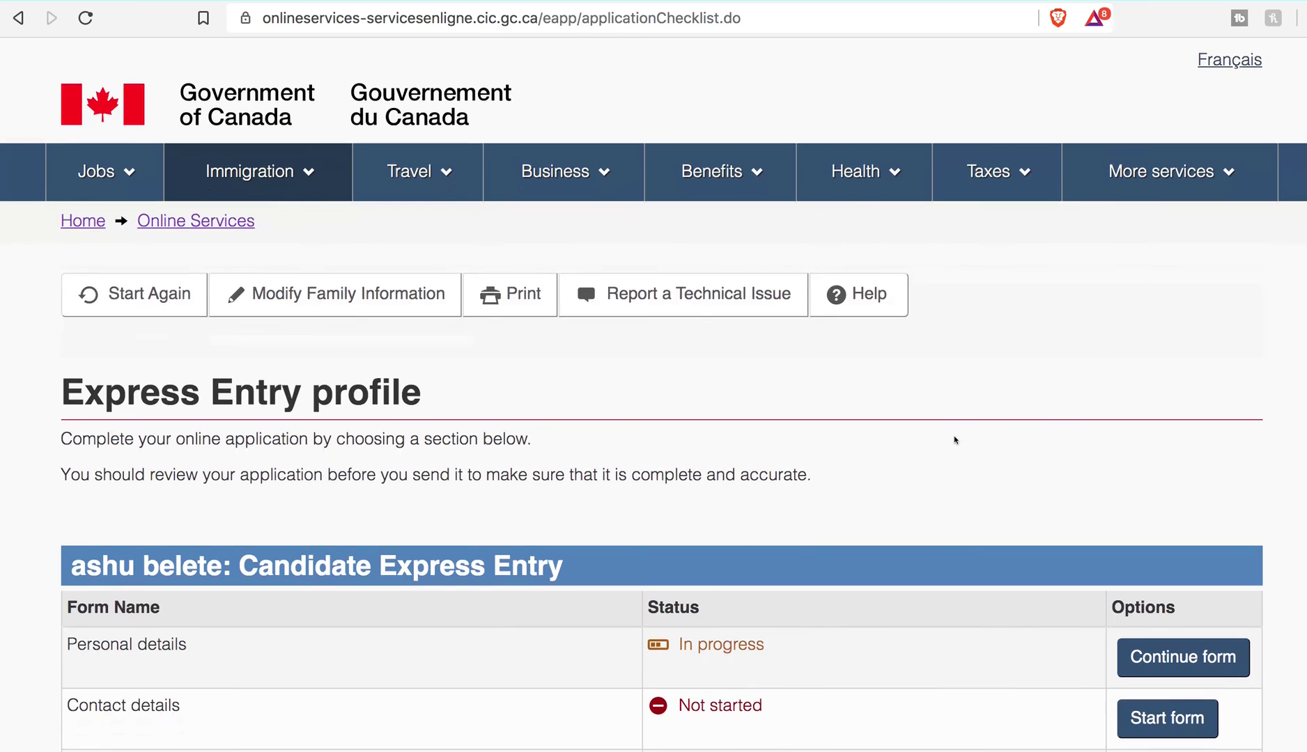
scroll(954, 434, "down", 5)
scroll(954, 439, "down", 2)
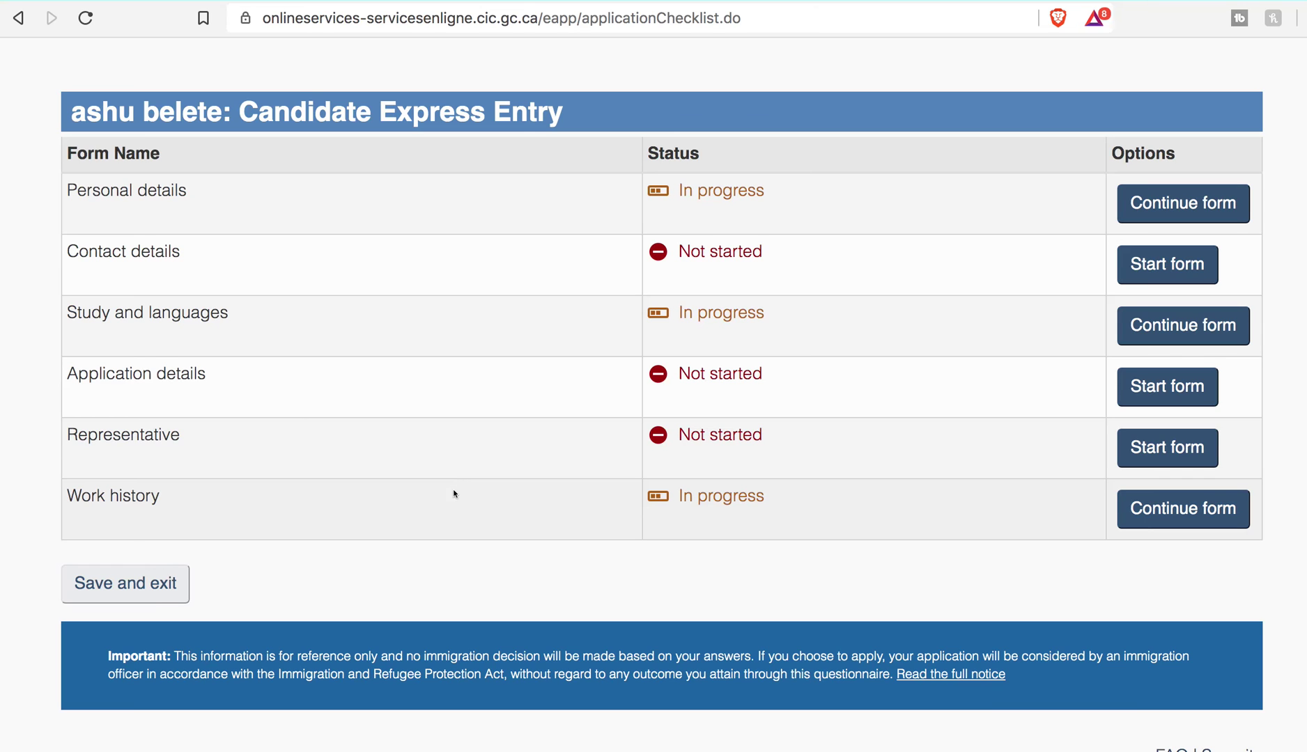
scroll(447, 529, "down", 1)
scroll(446, 516, "up", 2)
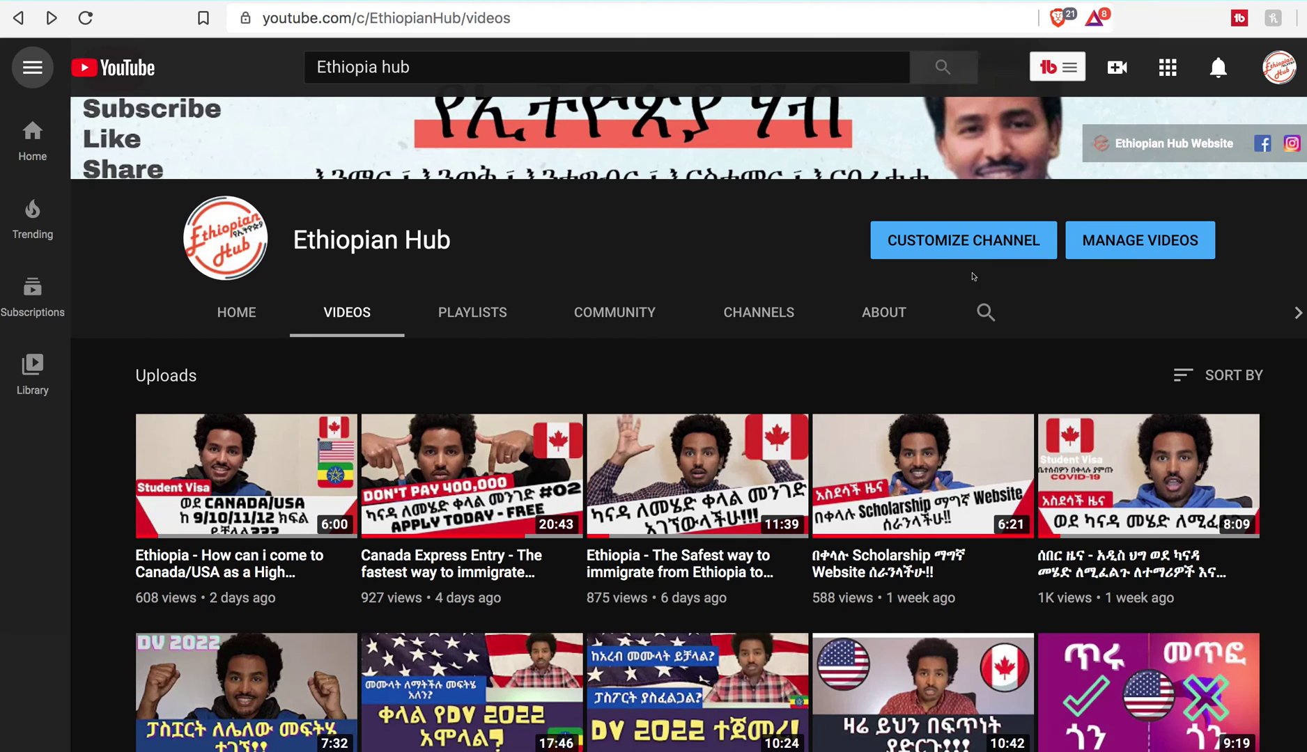
Browse the uploaded videos on the Ethiopian Hub channel on YouTube.
scroll(960, 395, "up", 3)
scroll(958, 395, "down", 4)
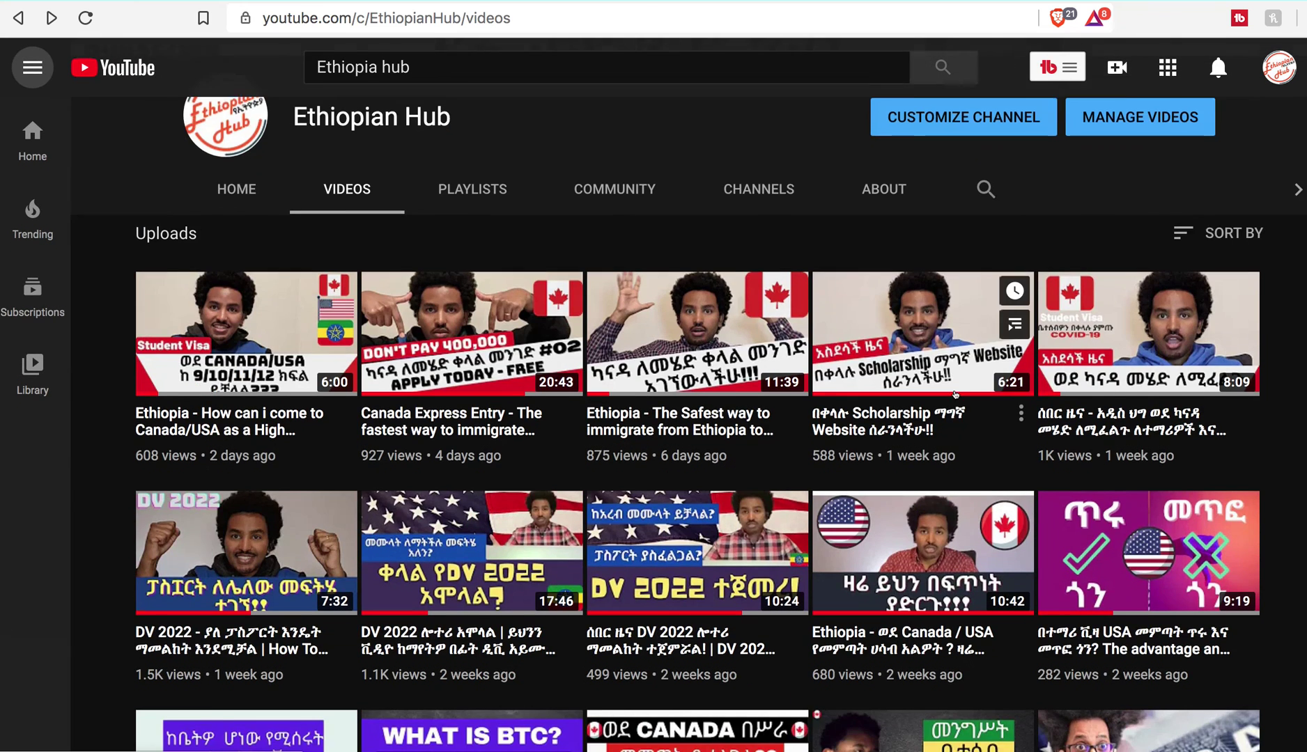